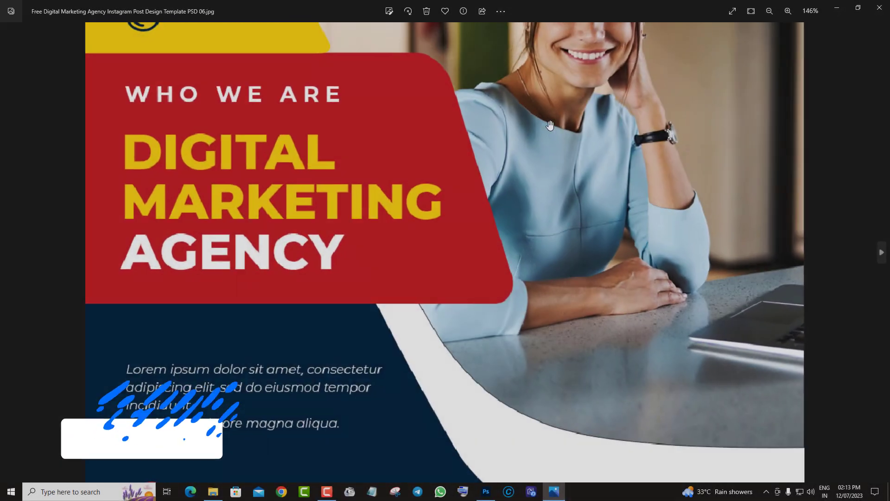
# Step: Zoom in on the first flyer template preview
pyautogui.scroll(-2, 579, 195)
pyautogui.scroll(-1, 528, 224)
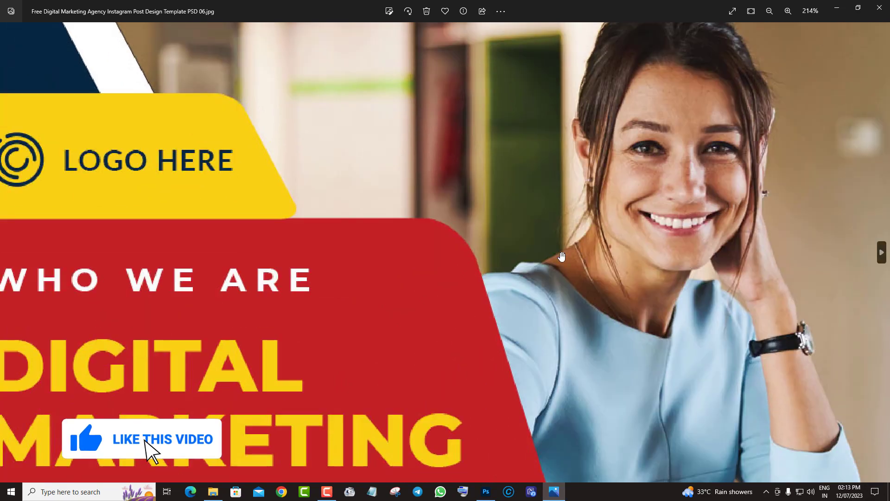
pyautogui.scroll(-1, 478, 254)
pyautogui.scroll(-1, 426, 286)
pyautogui.scroll(-2, 425, 285)
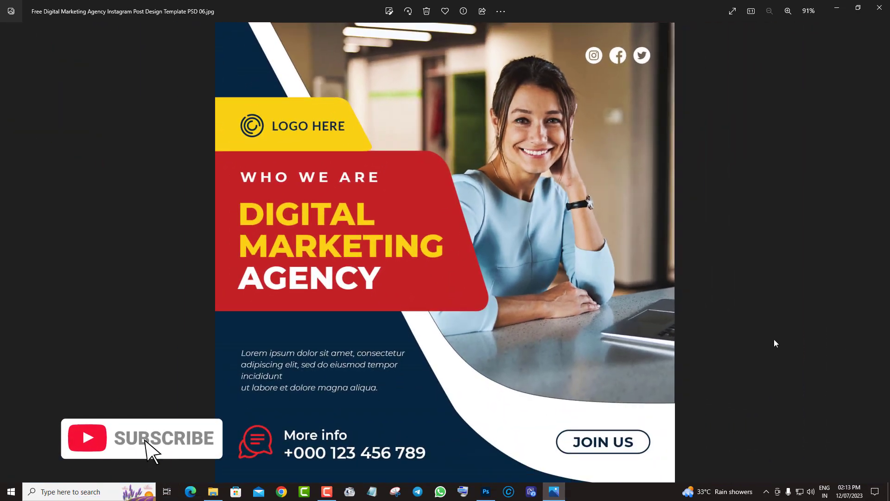
# Step: Go to the interior design flyer and inspect its Our Services section up close
pyautogui.click(882, 259)
pyautogui.scroll(1, 548, 313)
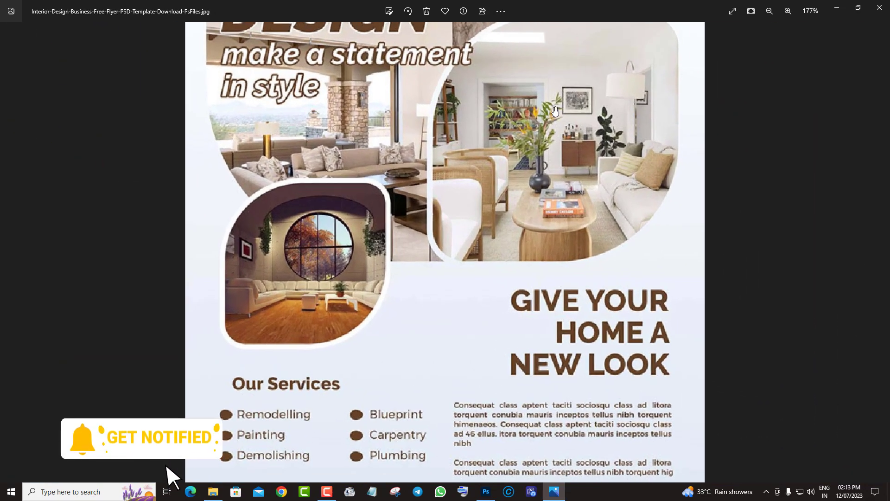
pyautogui.scroll(2, 533, 316)
pyautogui.scroll(2, 511, 318)
pyautogui.moveTo(512, 318)
pyautogui.mouseDown()
pyautogui.moveTo(491, 303)
pyautogui.moveTo(489, 249)
pyautogui.mouseUp()
pyautogui.scroll(-2, 491, 303)
pyautogui.scroll(-2, 489, 249)
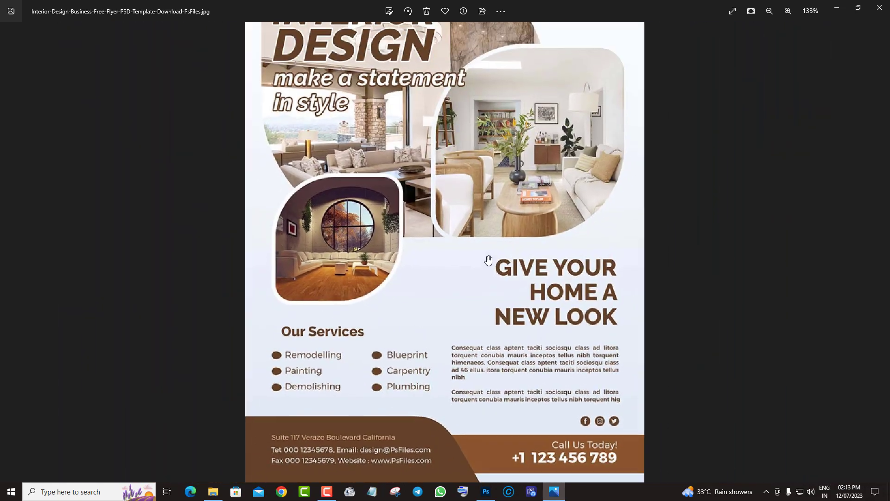
pyautogui.scroll(-1, 487, 256)
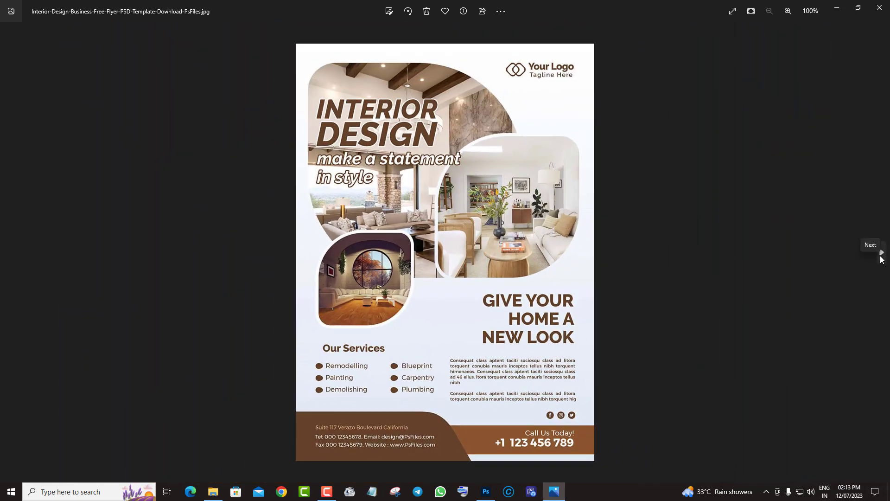
# Step: Go to the Black Friday image and zoom in on it
pyautogui.click(881, 253)
pyautogui.scroll(2, 529, 285)
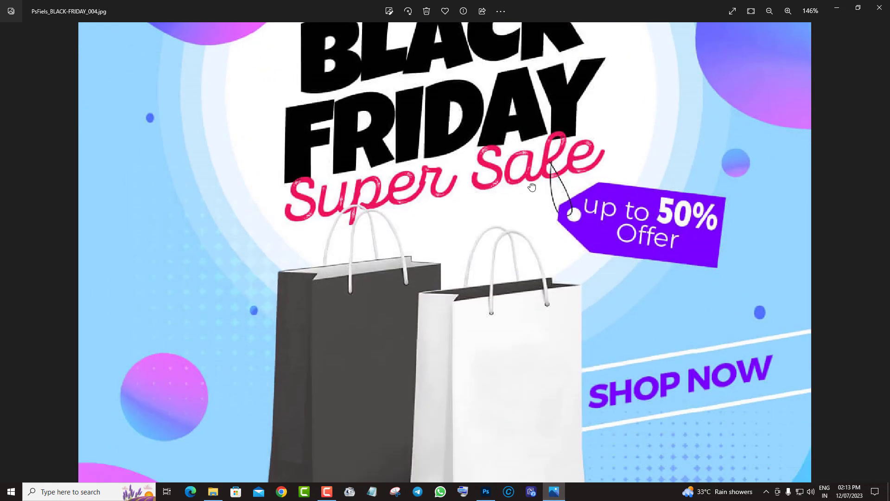
pyautogui.scroll(-1, 531, 187)
pyautogui.scroll(-2, 503, 205)
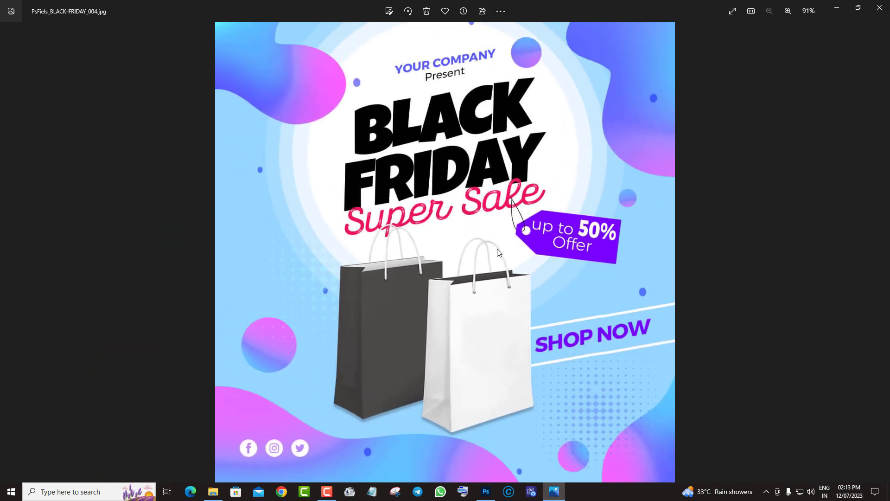
# Step: Go to the Business Agency flyer and examine its lower contact area
pyautogui.click(885, 254)
pyautogui.scroll(2, 535, 285)
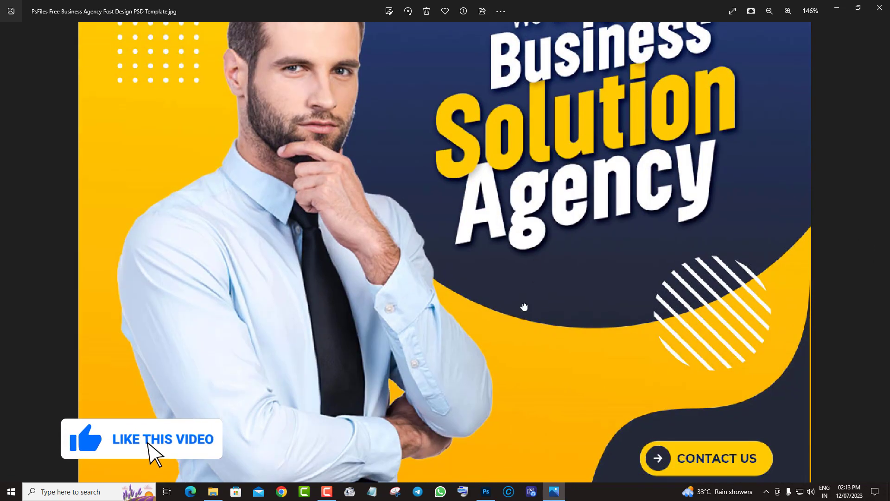
pyautogui.moveTo(524, 307); pyautogui.dragTo(521, 185)
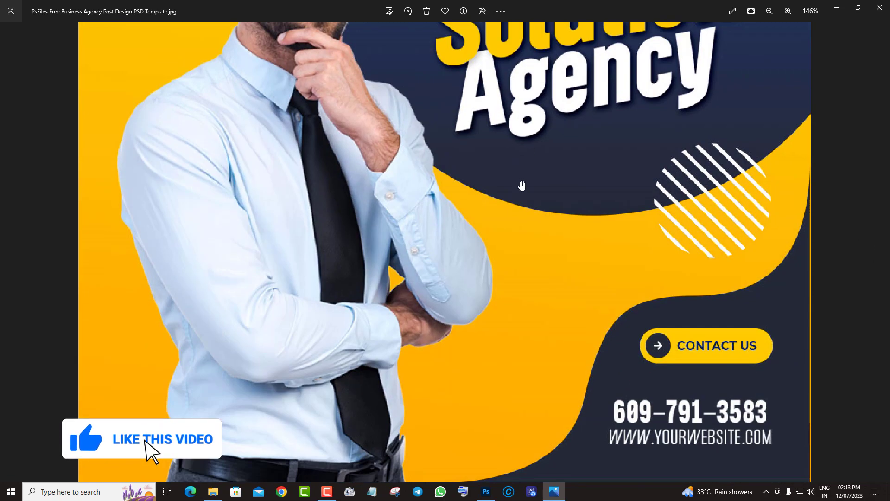
pyautogui.scroll(-3, 521, 185)
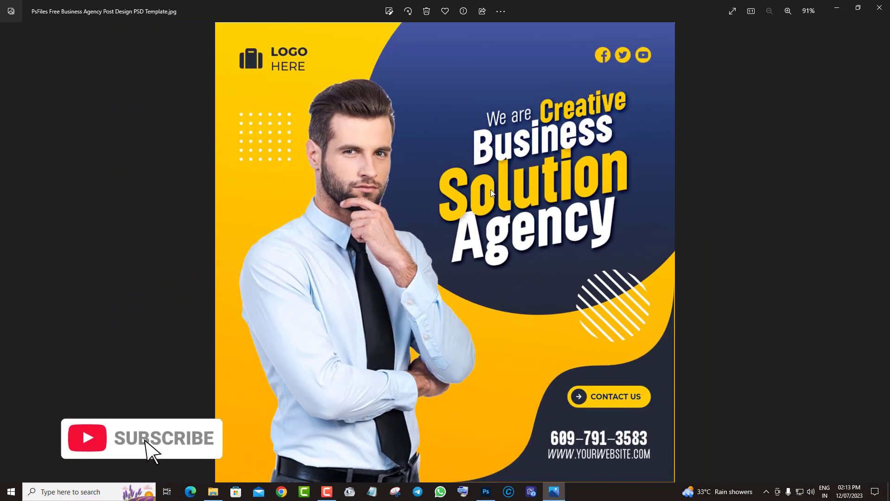
# Step: Show the Mobile Phone Repair flyer and zoom in and out to examine it
pyautogui.click(886, 253)
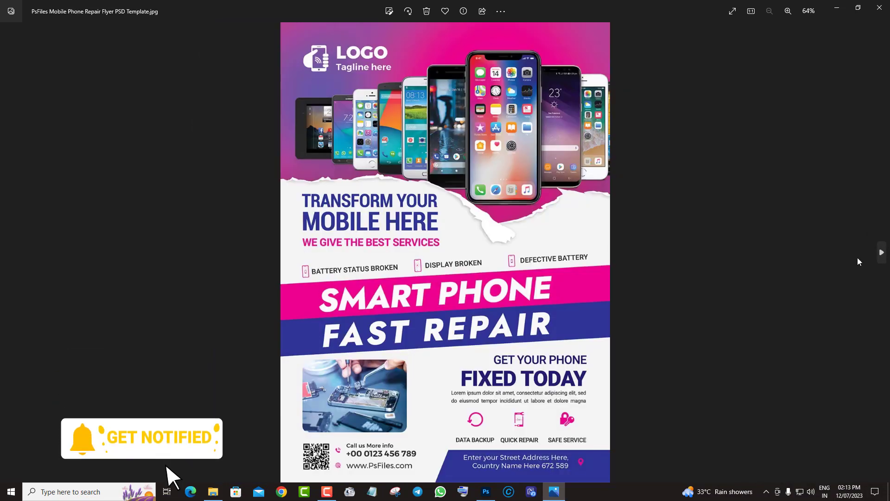
pyautogui.scroll(2, 571, 278)
pyautogui.scroll(-2, 553, 326)
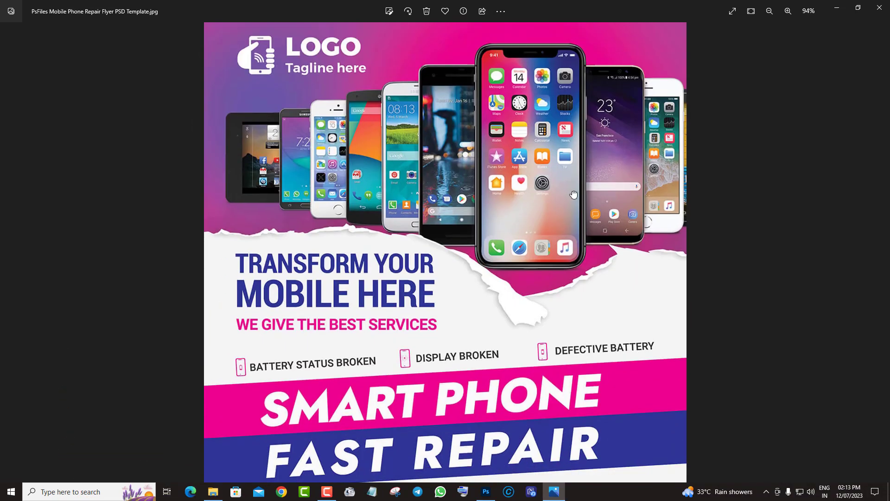
pyautogui.scroll(-2, 557, 315)
pyautogui.scroll(2, 500, 305)
pyautogui.scroll(-2, 500, 305)
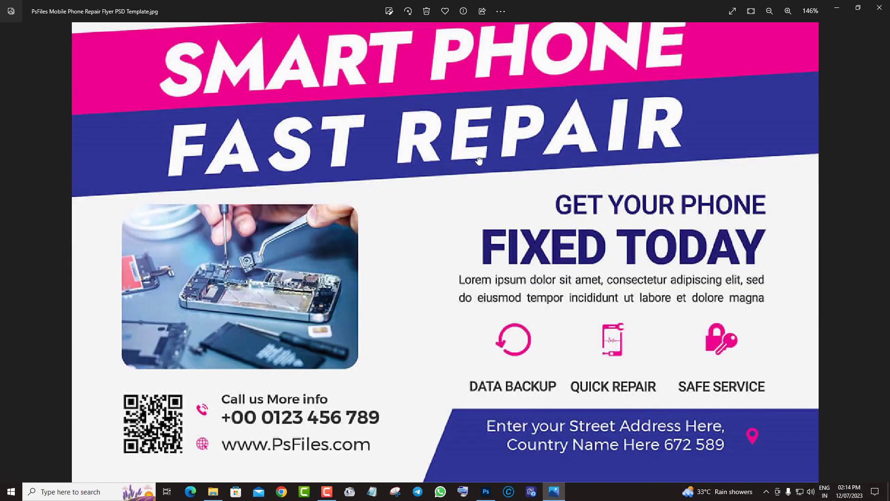
pyautogui.scroll(1, 483, 259)
pyautogui.scroll(2, 483, 258)
pyautogui.scroll(3, 506, 271)
pyautogui.scroll(-2, 506, 271)
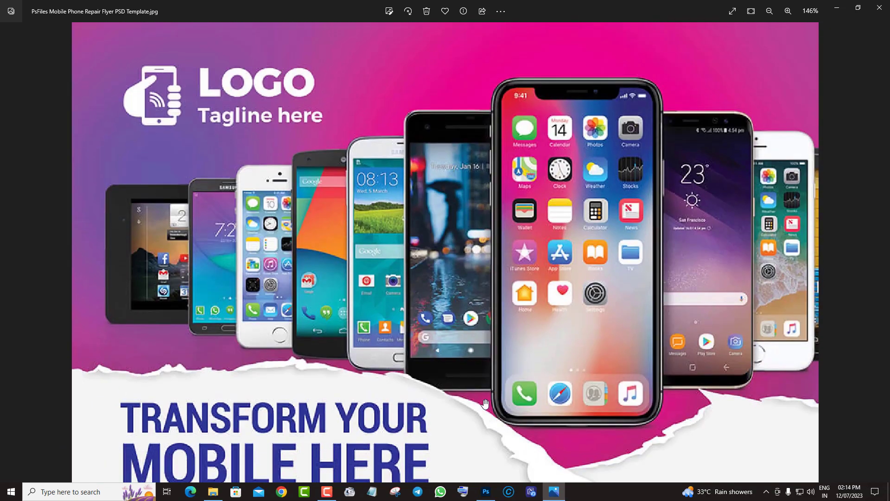
pyautogui.scroll(-1, 481, 406)
pyautogui.scroll(-2, 481, 408)
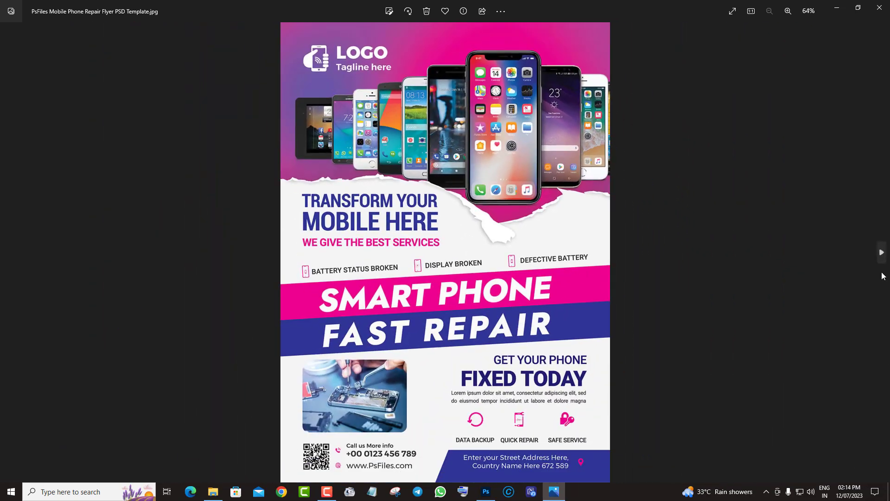
# Step: Go to the blue mobile repair post and zoom in on its details
pyautogui.click(882, 261)
pyautogui.scroll(2, 439, 315)
pyautogui.scroll(1, 449, 306)
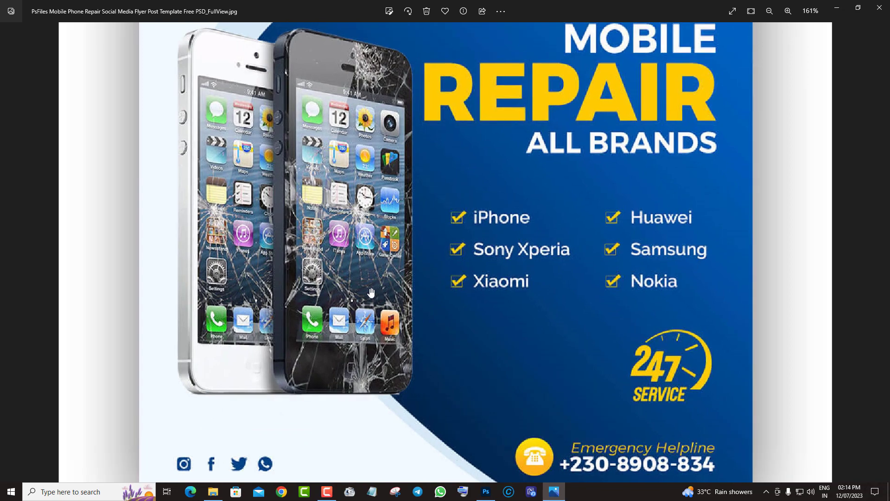
pyautogui.scroll(1, 461, 301)
pyautogui.scroll(1, 479, 226)
pyautogui.scroll(-2, 480, 262)
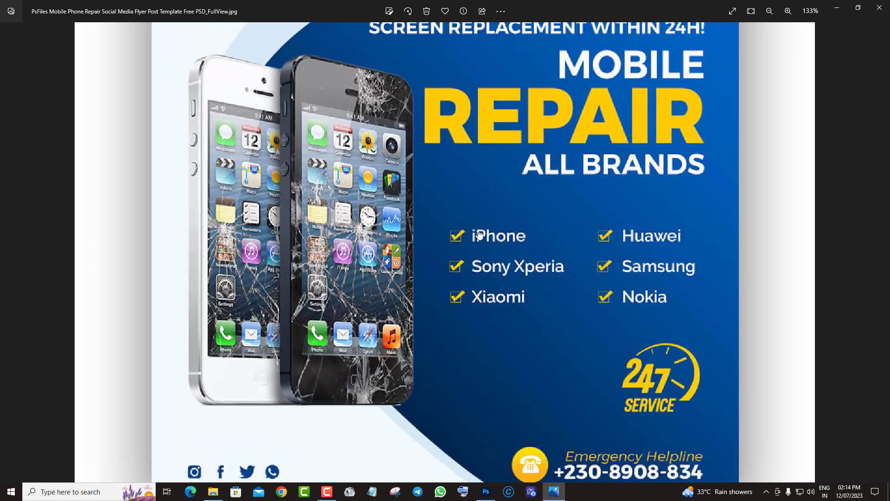
pyautogui.scroll(-1, 477, 273)
pyautogui.scroll(-1, 477, 277)
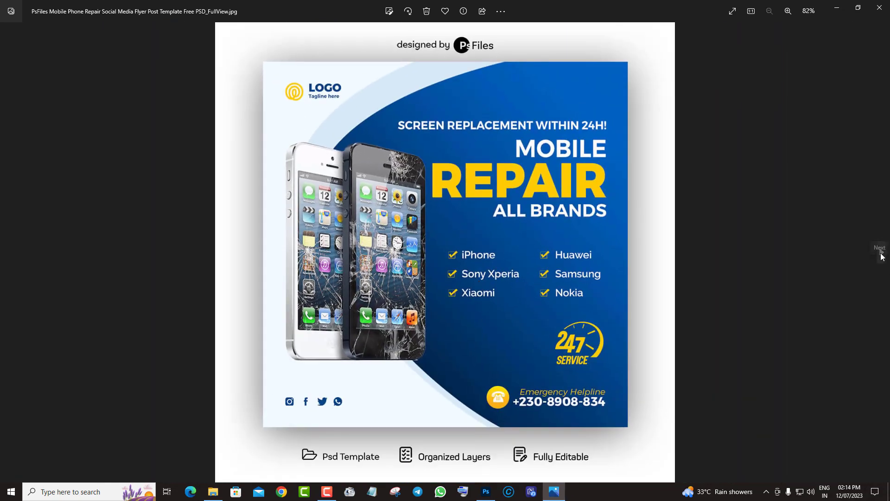
# Step: Go to the travel agency flyer and inspect its travel packages and SUMMER AMAZING HOLIDAY heading
pyautogui.click(882, 257)
pyautogui.scroll(3, 548, 276)
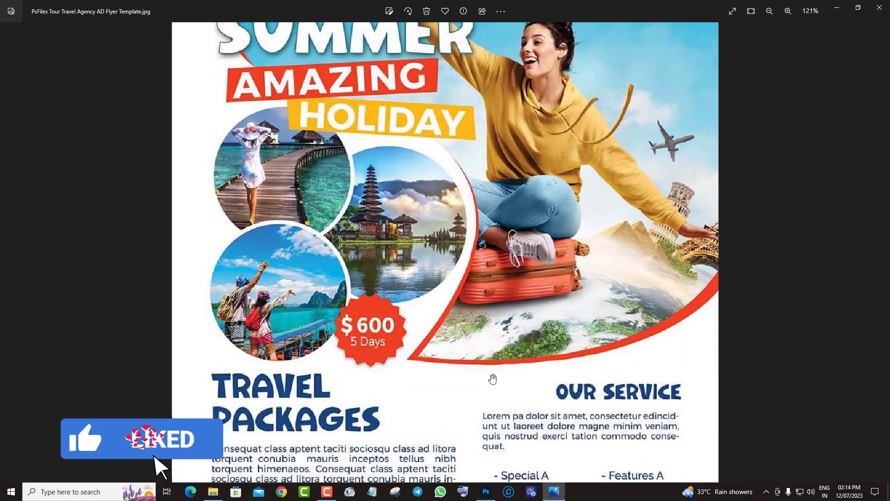
pyautogui.moveTo(493, 379); pyautogui.dragTo(498, 142)
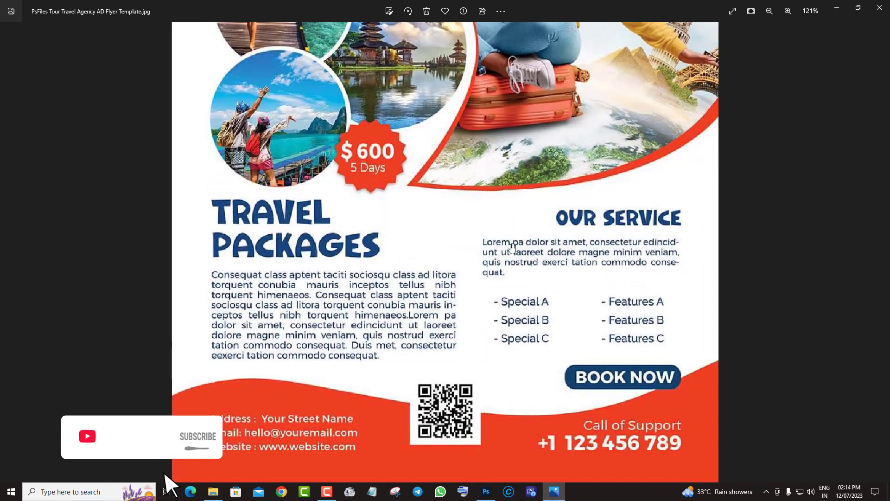
pyautogui.scroll(3, 512, 246)
pyautogui.moveTo(399, 207); pyautogui.dragTo(492, 407)
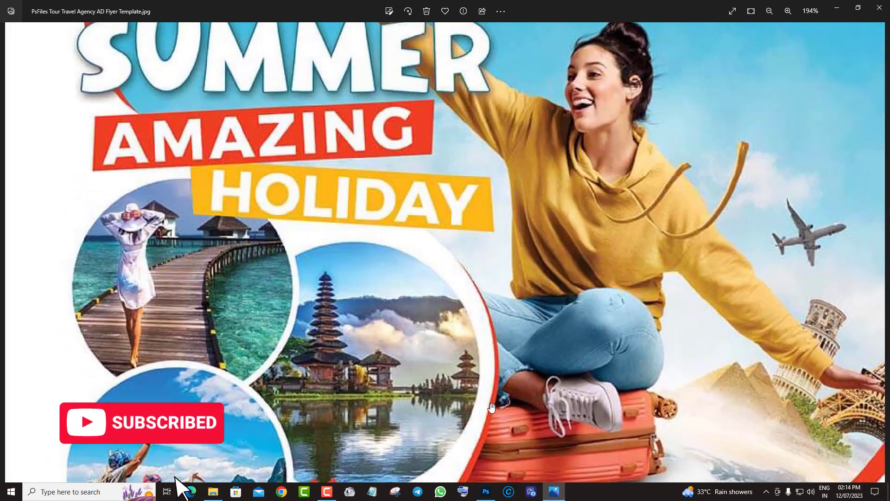
pyautogui.scroll(-5, 491, 407)
# Step: Go to the Laptop Repair flyer and pan through its top, OUR SERVICES and About Us sections
pyautogui.click(881, 253)
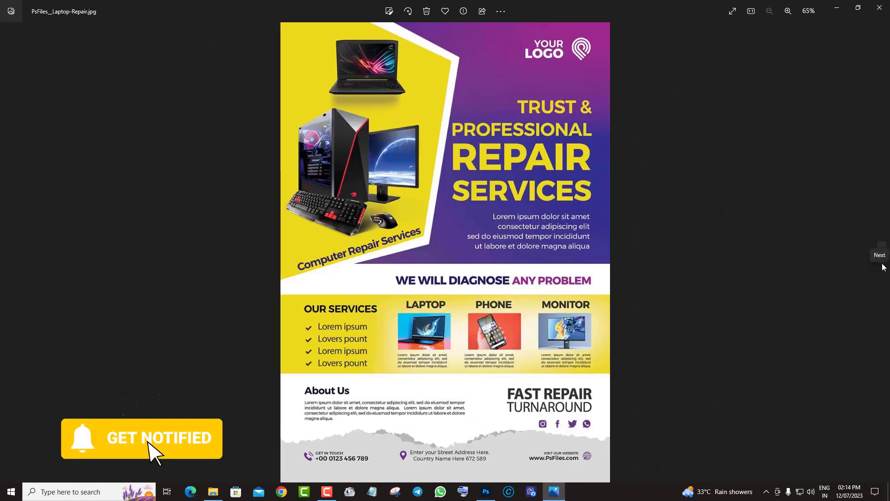
pyautogui.scroll(1, 514, 306)
pyautogui.moveTo(400, 278)
pyautogui.mouseDown()
pyautogui.moveTo(400, 373)
pyautogui.moveTo(428, 223)
pyautogui.mouseUp()
pyautogui.scroll(1, 400, 375)
pyautogui.scroll(1, 400, 376)
pyautogui.moveTo(427, 366); pyautogui.dragTo(445, 223)
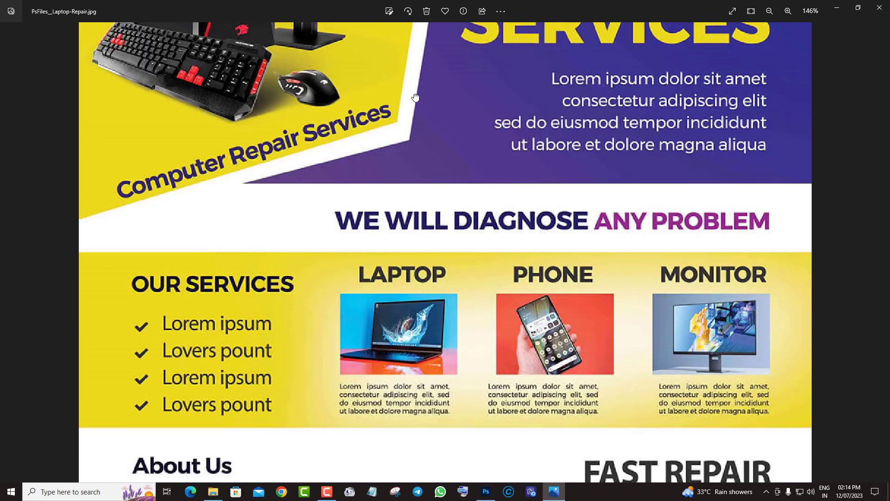
pyautogui.moveTo(481, 284); pyautogui.dragTo(481, 237)
pyautogui.moveTo(483, 340); pyautogui.dragTo(484, 202)
pyautogui.scroll(-2, 483, 202)
pyautogui.scroll(-1, 486, 299)
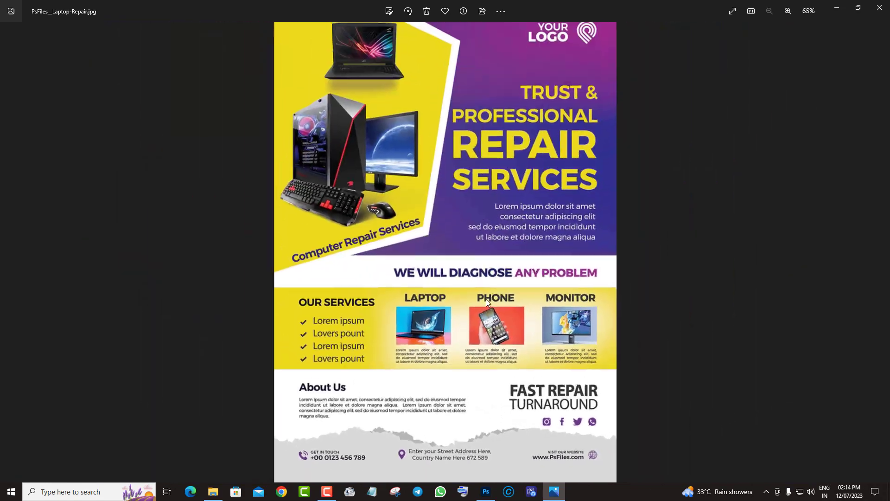
# Step: Go to the digital marketing trends flyer and inspect its laptop and Call For More Info sections
pyautogui.click(882, 252)
pyautogui.scroll(2, 541, 294)
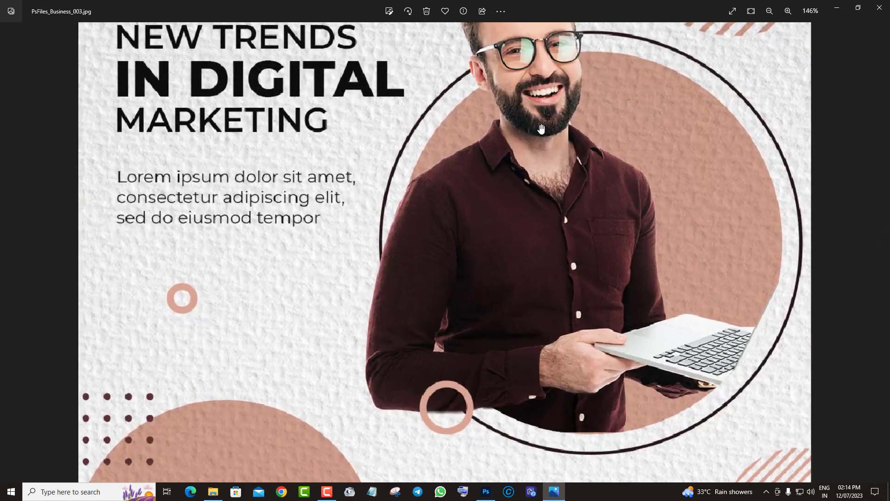
pyautogui.moveTo(533, 158); pyautogui.dragTo(532, 317)
pyautogui.scroll(2, 362, 289)
pyautogui.moveTo(593, 398); pyautogui.dragTo(593, 214)
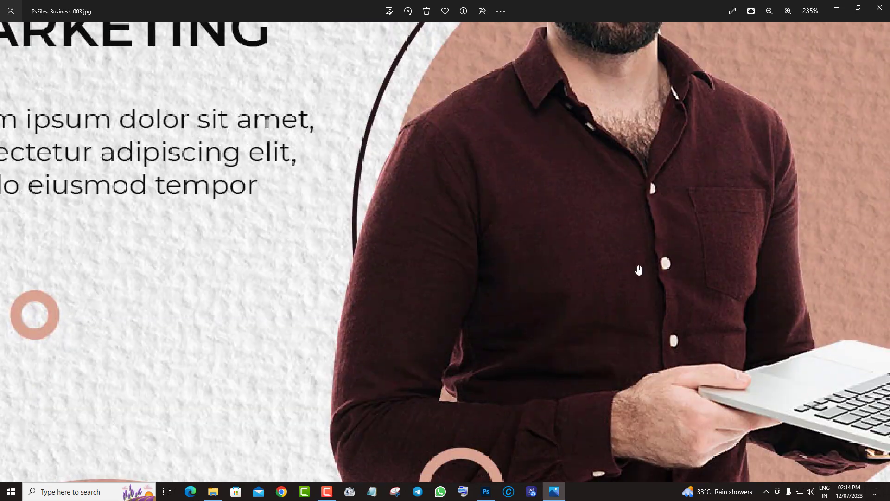
pyautogui.moveTo(596, 445); pyautogui.dragTo(596, 254)
pyautogui.scroll(-1, 597, 255)
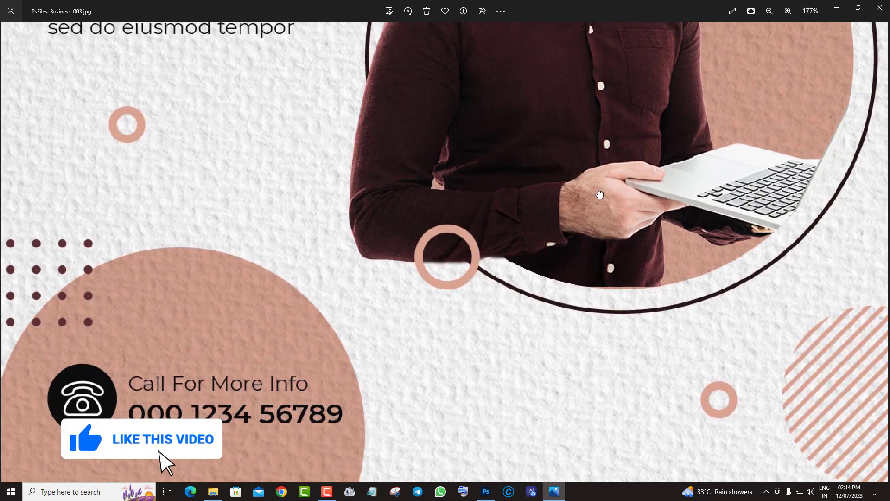
pyautogui.scroll(-5, 573, 340)
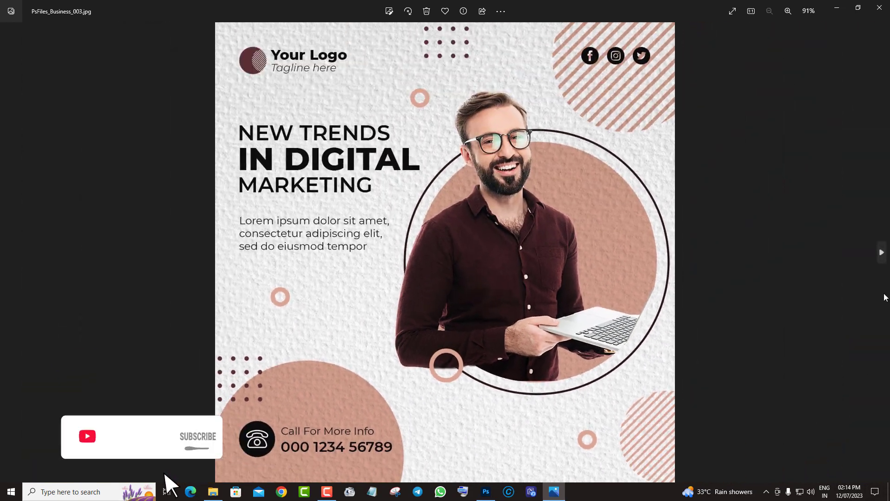
# Step: Go to the Christmas Bake Sale image and examine its lower part
pyautogui.click(881, 253)
pyautogui.scroll(2, 538, 289)
pyautogui.scroll(2, 514, 304)
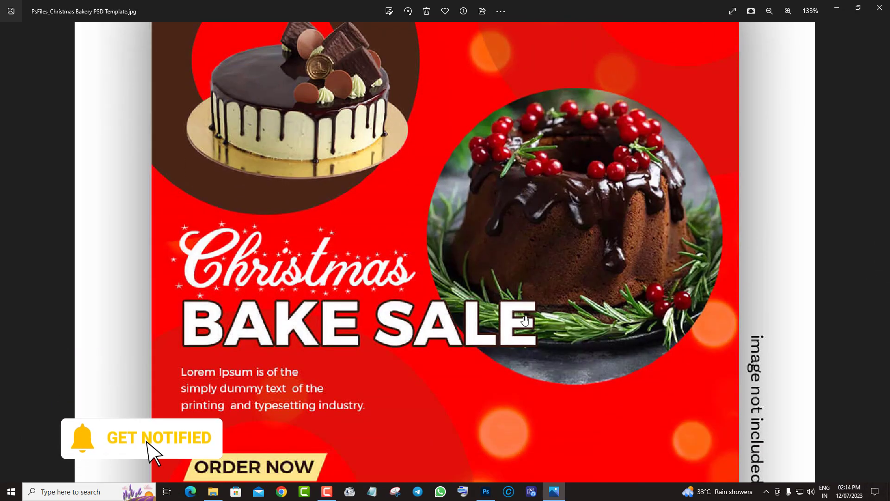
pyautogui.moveTo(514, 304); pyautogui.dragTo(522, 153)
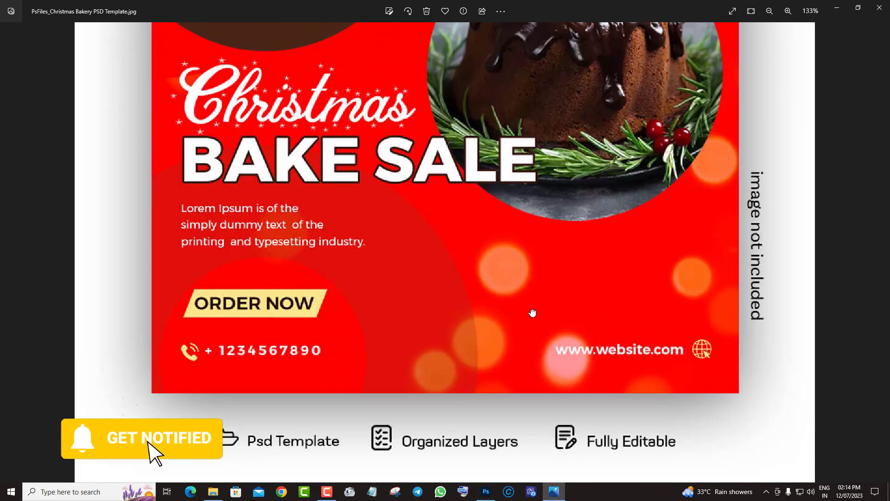
pyautogui.scroll(-2, 532, 313)
pyautogui.scroll(-1, 520, 320)
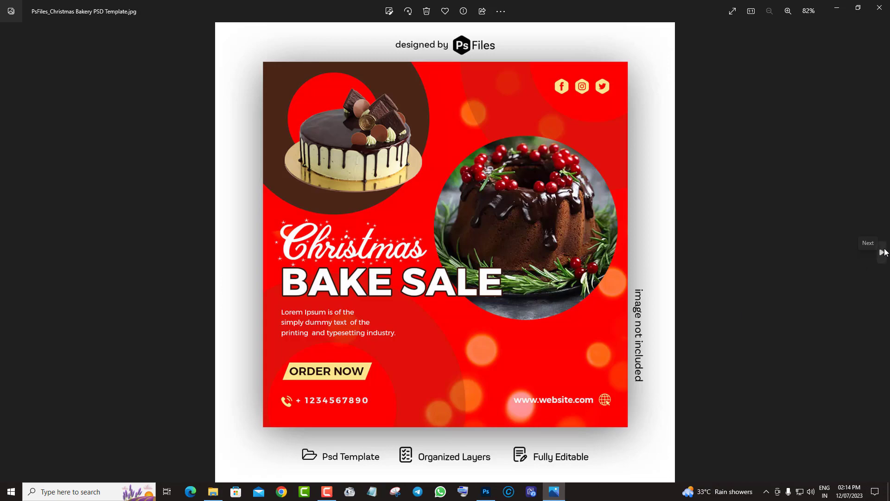
# Step: Go to the red Digital Marketing Expert template and zoom in and out on it
pyautogui.click(882, 253)
pyautogui.scroll(3, 506, 304)
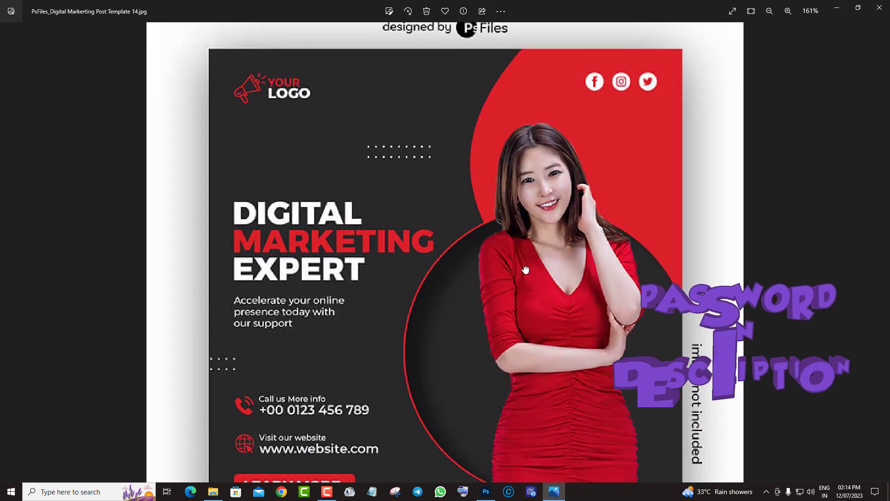
pyautogui.scroll(2, 611, 191)
pyautogui.scroll(2, 612, 191)
pyautogui.scroll(2, 549, 202)
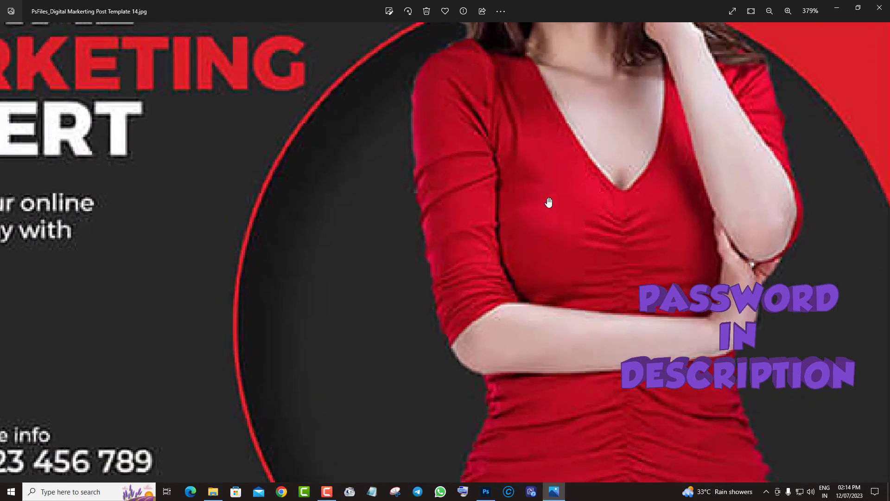
pyautogui.scroll(-3, 533, 316)
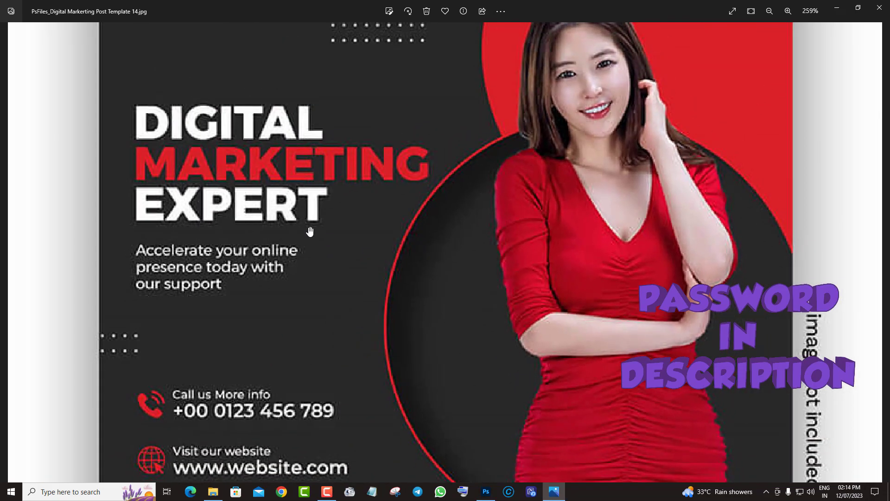
pyautogui.scroll(3, 310, 230)
pyautogui.scroll(-1, 296, 232)
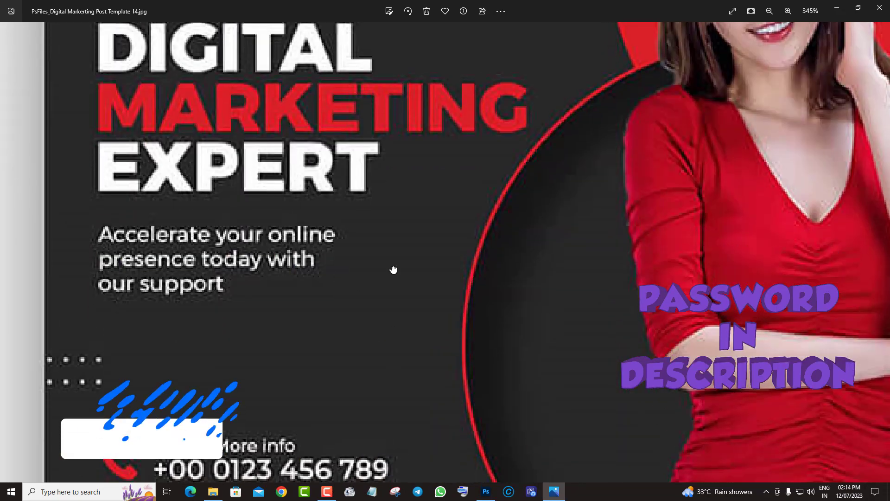
pyautogui.scroll(-2, 399, 241)
pyautogui.scroll(-2, 403, 251)
pyautogui.scroll(-1, 399, 301)
pyautogui.scroll(-1, 410, 329)
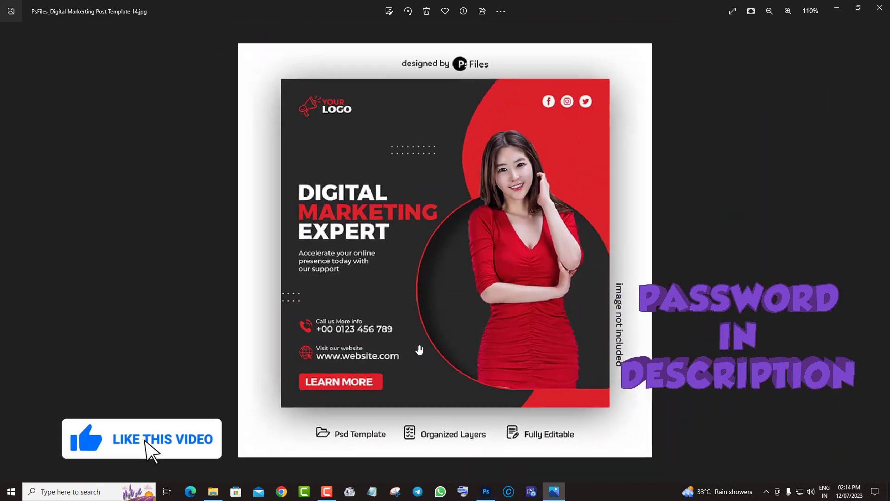
pyautogui.scroll(-1, 419, 349)
# Step: Go to the orange Digital Marketing Agency poster and inspect its swoosh and contact details
pyautogui.click(882, 255)
pyautogui.scroll(2, 458, 341)
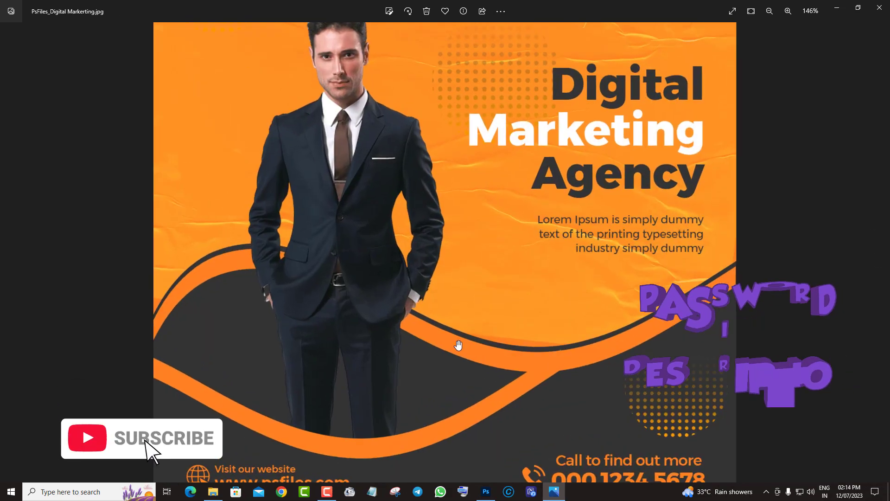
pyautogui.scroll(1, 449, 410)
pyautogui.moveTo(447, 418); pyautogui.dragTo(474, 234)
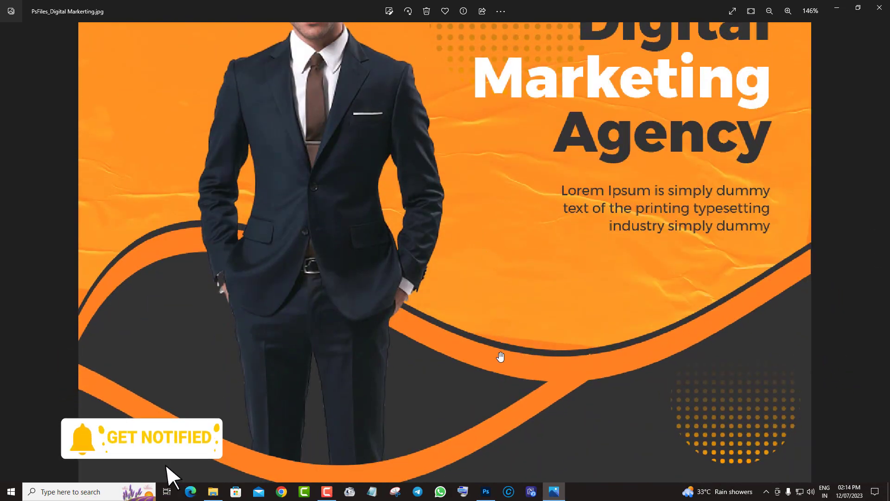
pyautogui.moveTo(498, 358); pyautogui.dragTo(511, 270)
pyautogui.scroll(-1, 511, 270)
pyautogui.scroll(-1, 511, 270)
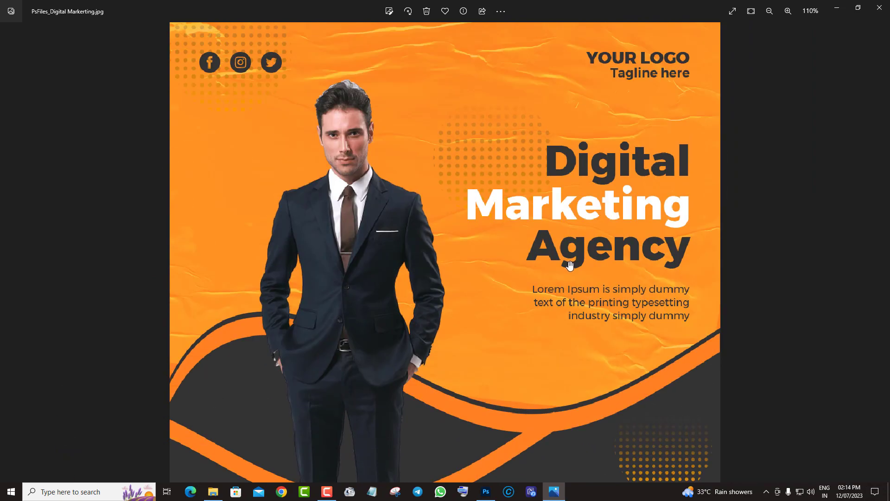
pyautogui.scroll(-1, 565, 278)
# Step: Go to the brown and yellow Digital Marketing Expert template and check its LEARN MORE button
pyautogui.click(882, 253)
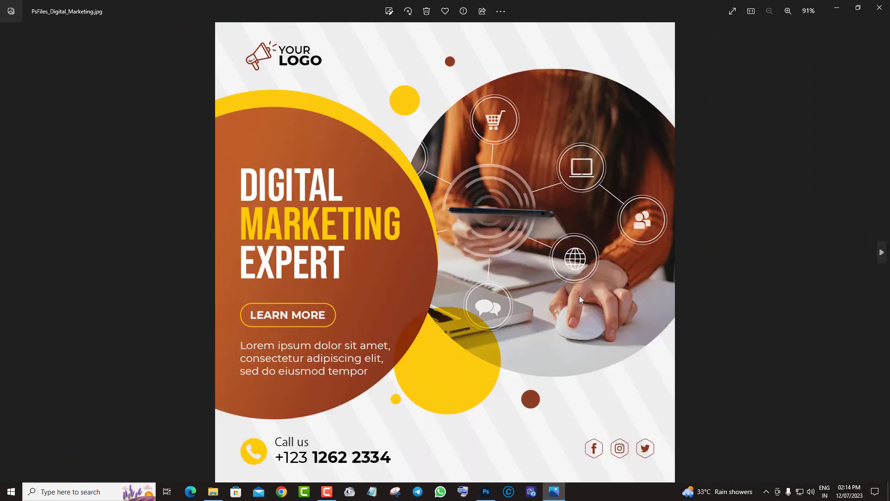
pyautogui.scroll(2, 528, 284)
pyautogui.moveTo(528, 284); pyautogui.dragTo(525, 117)
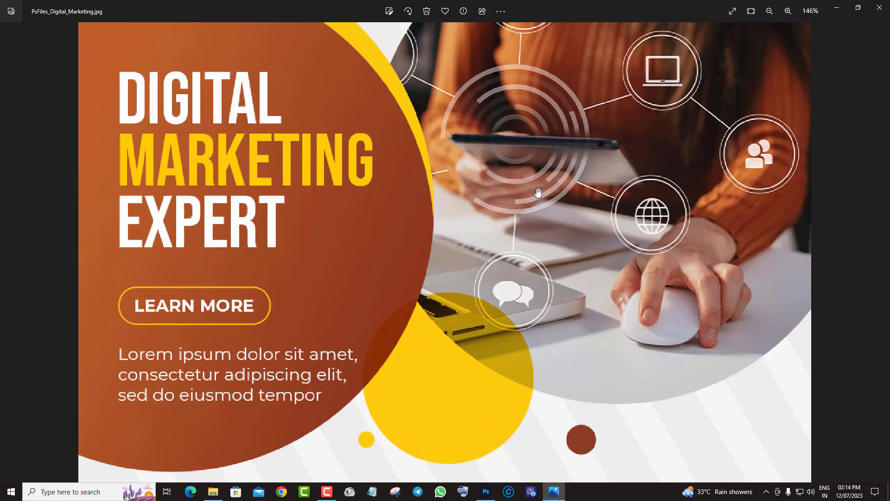
pyautogui.scroll(-2, 526, 272)
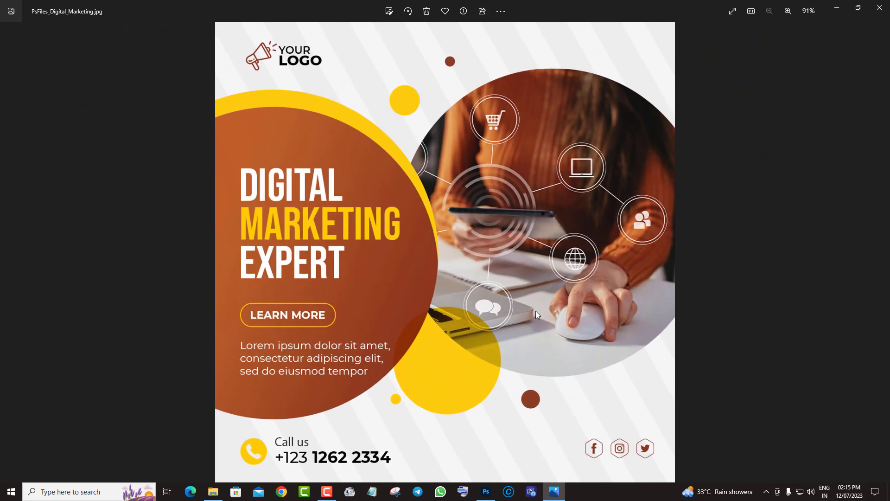
# Step: Go to the grey Digital Marketing Agency poster and examine its lower part
pyautogui.click(883, 248)
pyautogui.scroll(2, 560, 300)
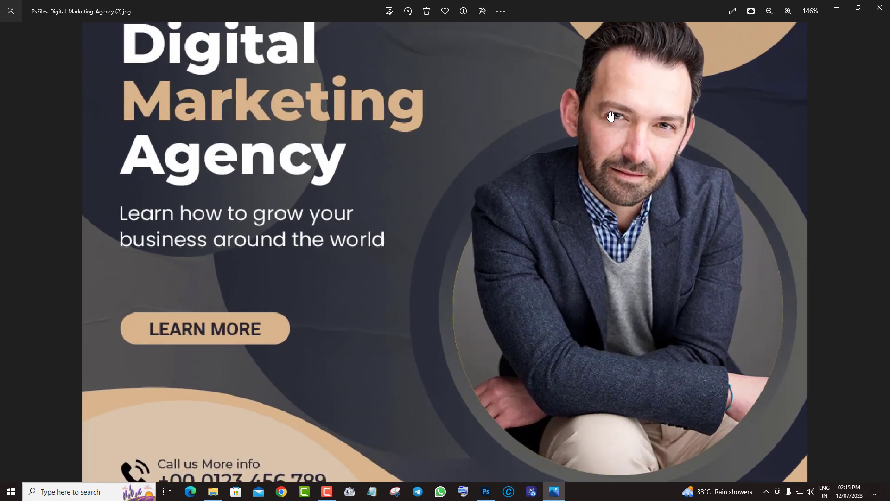
pyautogui.moveTo(608, 139)
pyautogui.mouseDown()
pyautogui.moveTo(607, 307)
pyautogui.moveTo(573, 116)
pyautogui.mouseUp()
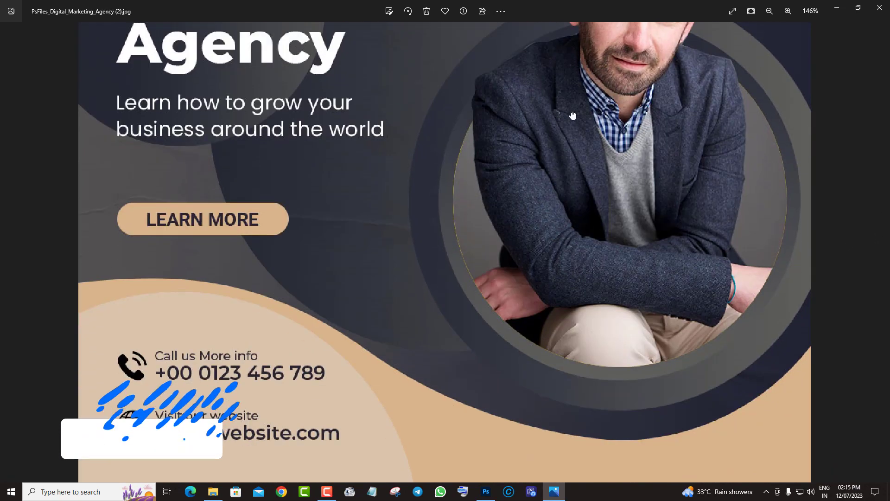
pyautogui.scroll(-2, 565, 190)
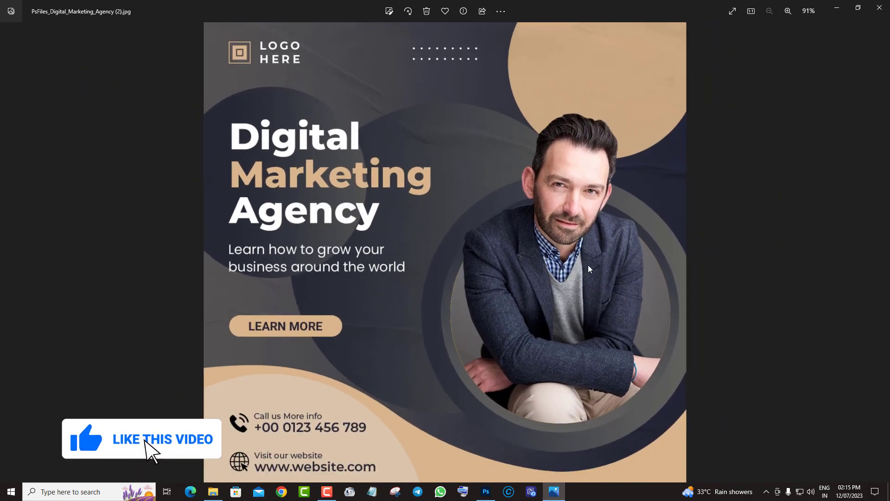
# Step: Go to the yellow Digital Marketing Agency poster and check its Book Now and website area
pyautogui.click(881, 253)
pyautogui.scroll(1, 551, 339)
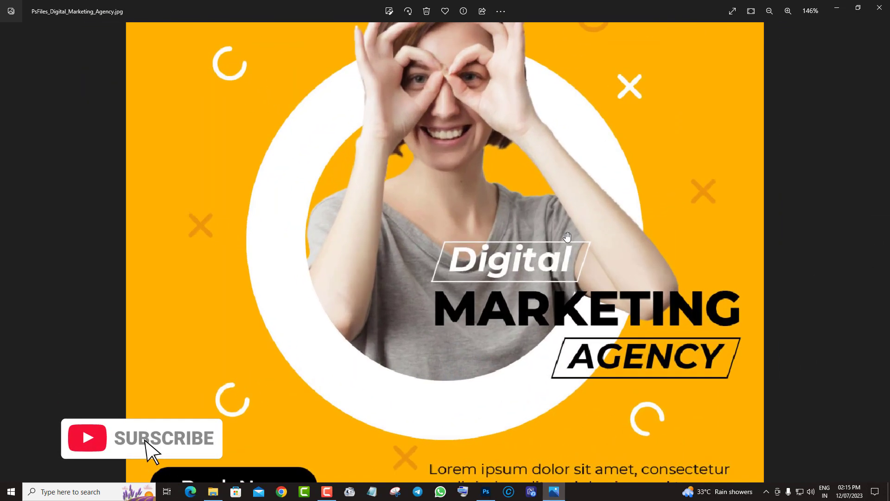
pyautogui.scroll(1, 552, 339)
pyautogui.moveTo(551, 339); pyautogui.dragTo(560, 96)
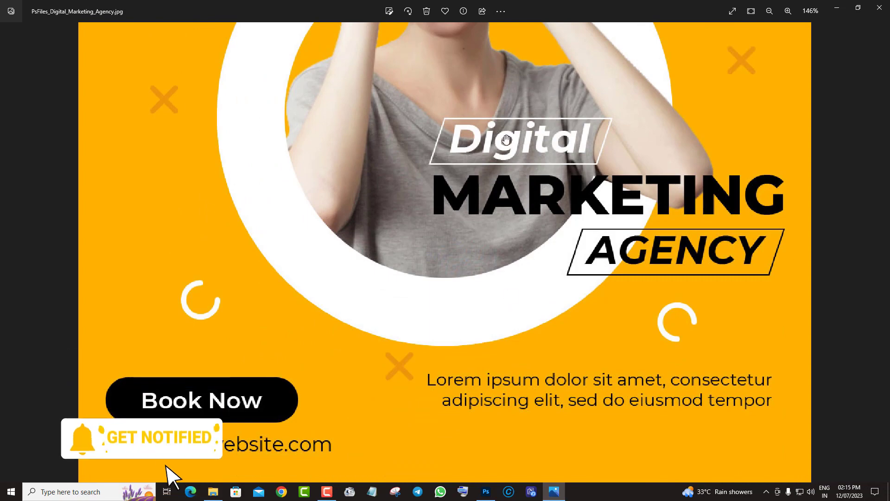
pyautogui.scroll(-2, 506, 139)
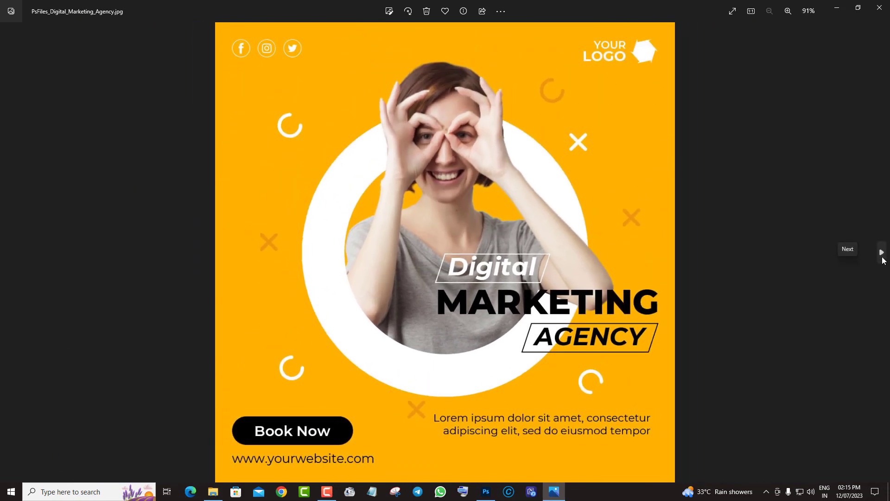
# Step: Go to the purple Digital Marketing Expert template and inspect its More Info and About Us area
pyautogui.click(882, 253)
pyautogui.scroll(1, 554, 272)
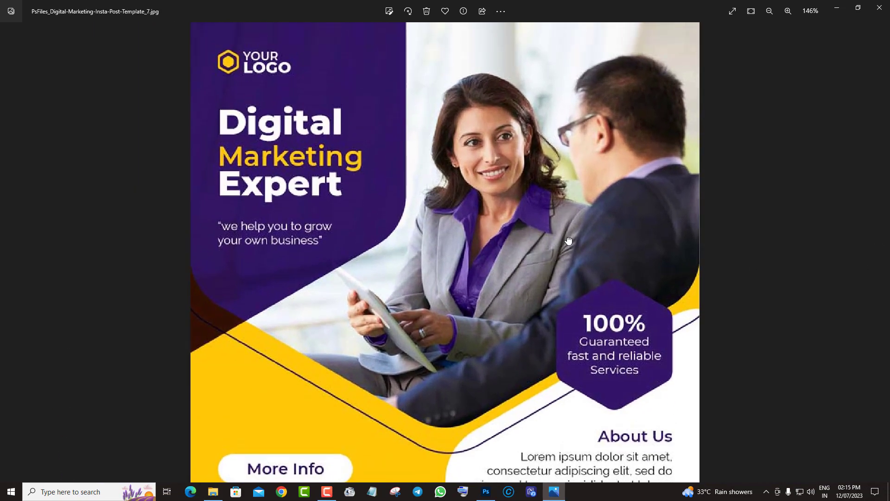
pyautogui.scroll(2, 569, 241)
pyautogui.moveTo(568, 241); pyautogui.dragTo(567, 45)
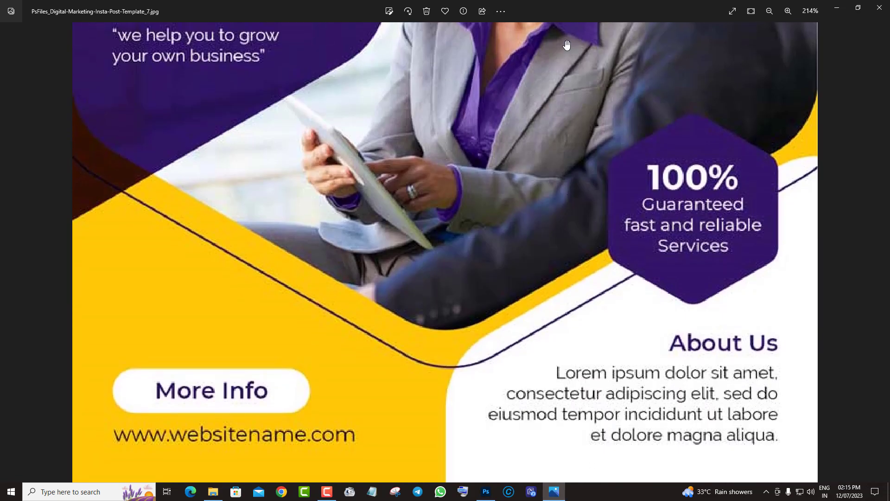
pyautogui.scroll(-3, 555, 246)
# Step: Go to the Kids Fashion Wear poster and inspect its headline up close
pyautogui.click(881, 253)
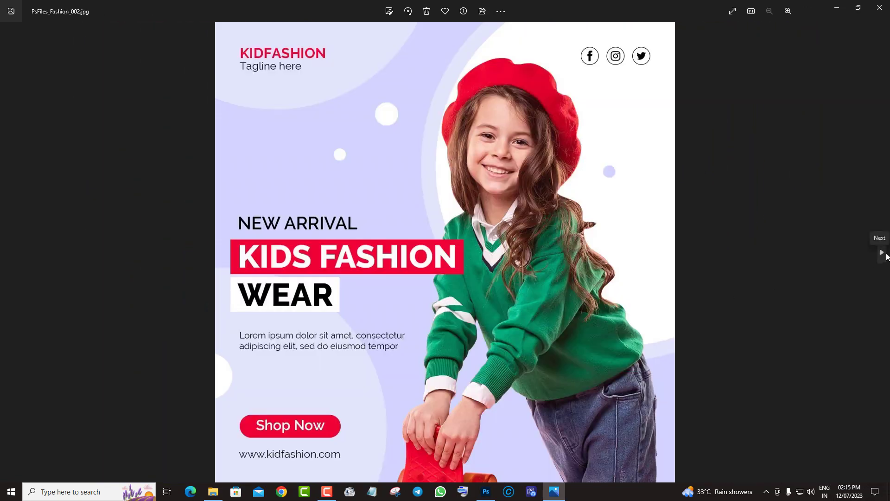
pyautogui.scroll(1, 555, 256)
pyautogui.moveTo(555, 257); pyautogui.dragTo(554, 363)
pyautogui.moveTo(538, 459); pyautogui.dragTo(537, 249)
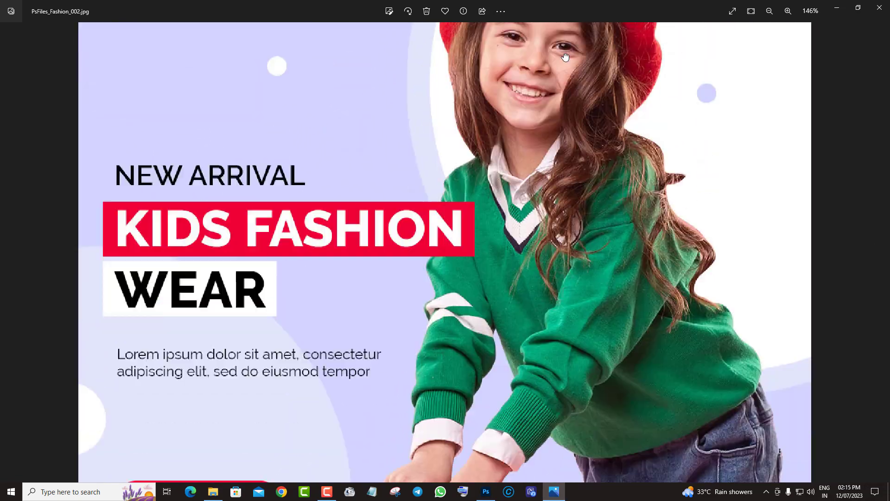
pyautogui.scroll(-2, 556, 250)
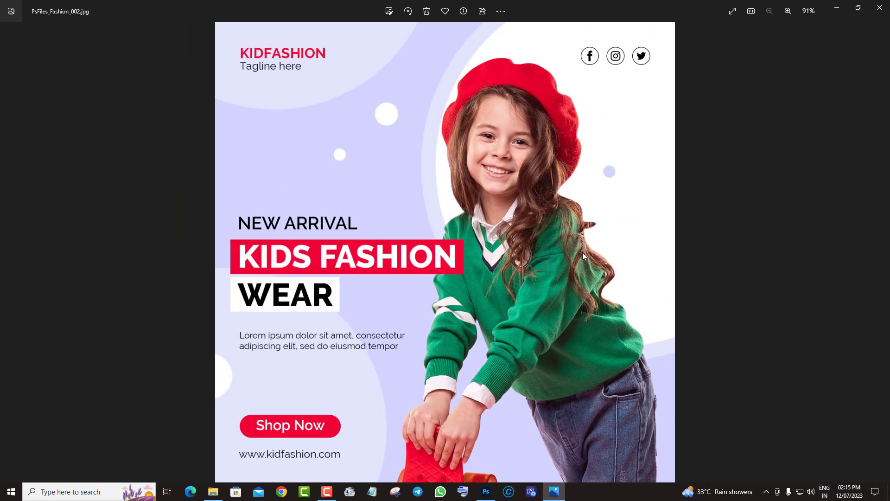
# Step: Go to the KidsWorld Fashion Style poster and examine the sweater and FASHION STYLE text
pyautogui.click(882, 252)
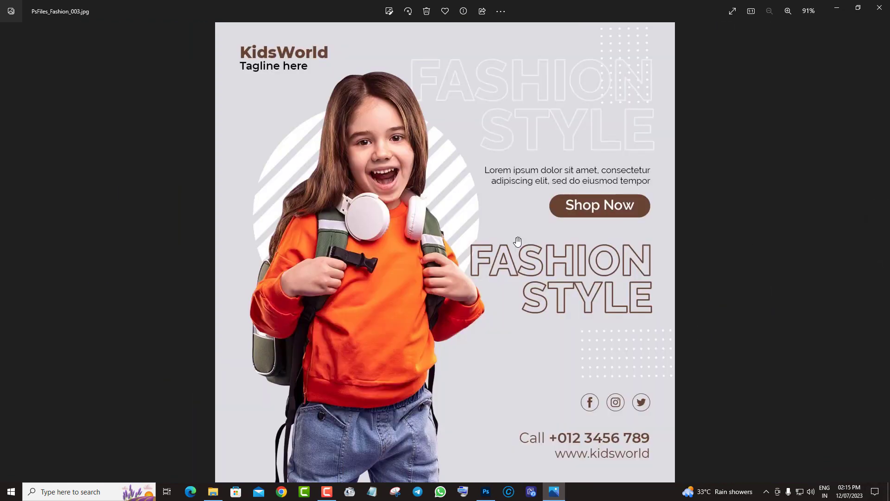
pyautogui.scroll(1, 518, 241)
pyautogui.moveTo(552, 243)
pyautogui.mouseDown()
pyautogui.moveTo(554, 294)
pyautogui.moveTo(574, 43)
pyautogui.mouseUp()
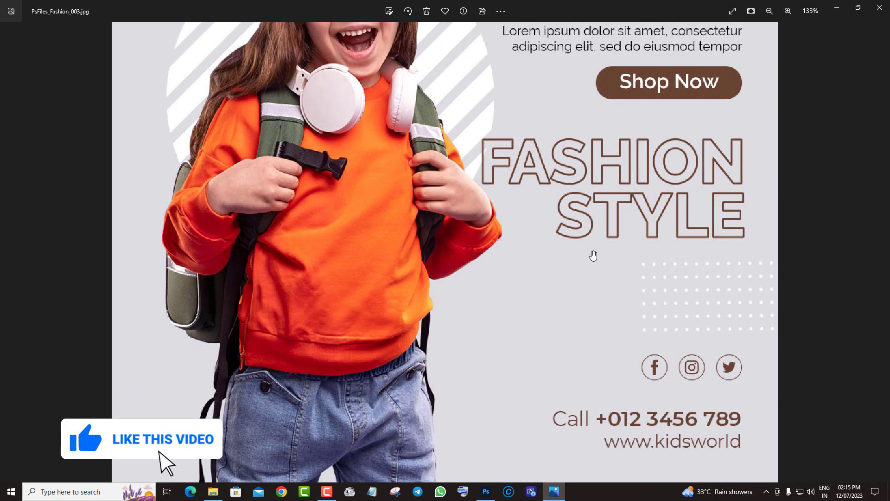
pyautogui.scroll(-2, 581, 280)
# Step: Go to the Super Summer Sale poster and examine the dress and SUMMER SALE text
pyautogui.click(881, 260)
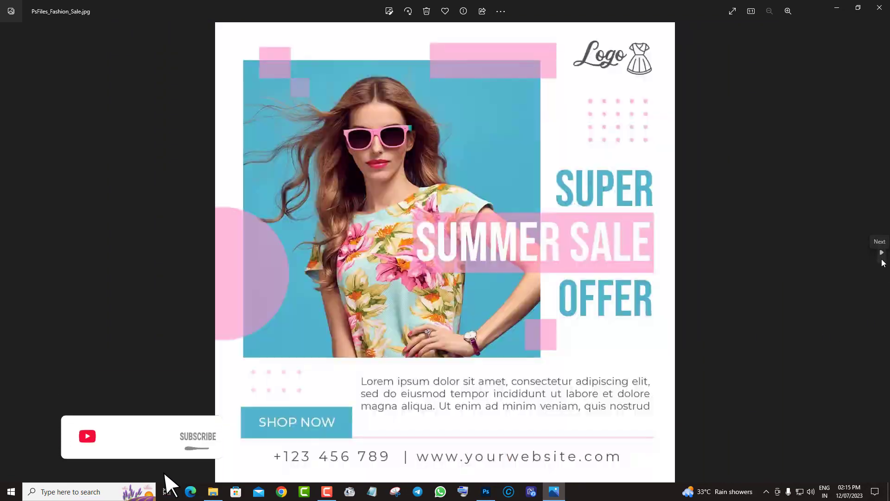
pyautogui.scroll(1, 531, 279)
pyautogui.moveTo(548, 143)
pyautogui.mouseDown()
pyautogui.moveTo(551, 255)
pyautogui.moveTo(571, 103)
pyautogui.mouseUp()
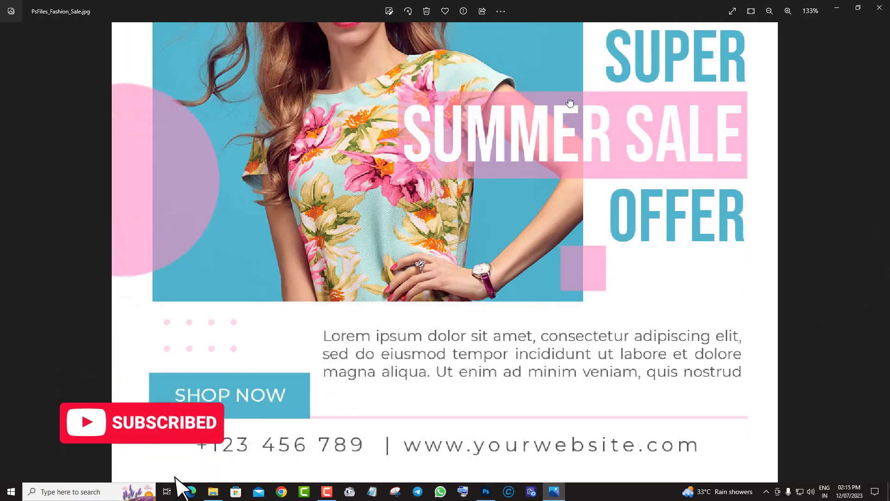
pyautogui.scroll(-2, 533, 213)
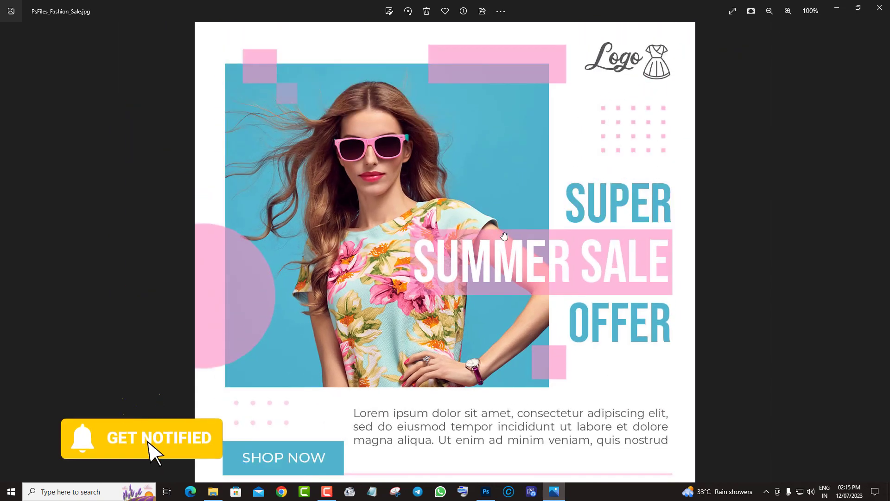
# Step: Go to the Fashion sales poster and pan over the man's head and lower text
pyautogui.click(881, 256)
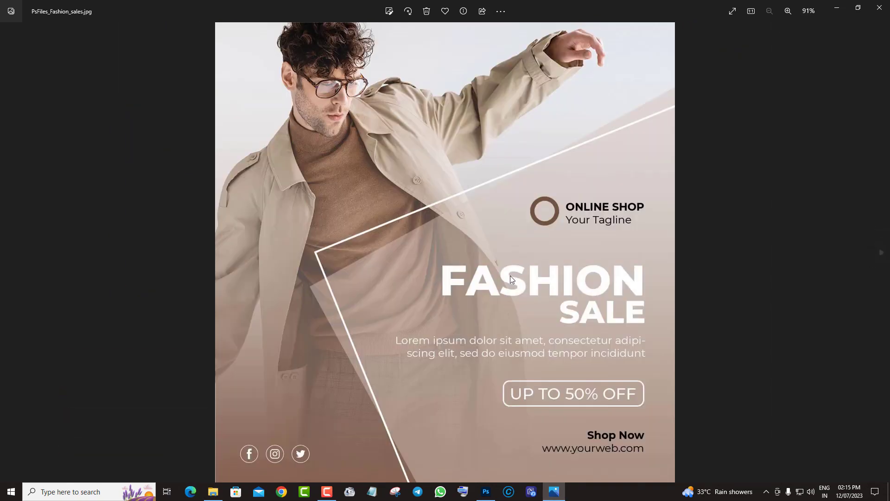
pyautogui.scroll(1, 510, 275)
pyautogui.moveTo(510, 139); pyautogui.dragTo(522, 330)
pyautogui.moveTo(542, 209); pyautogui.dragTo(570, 110)
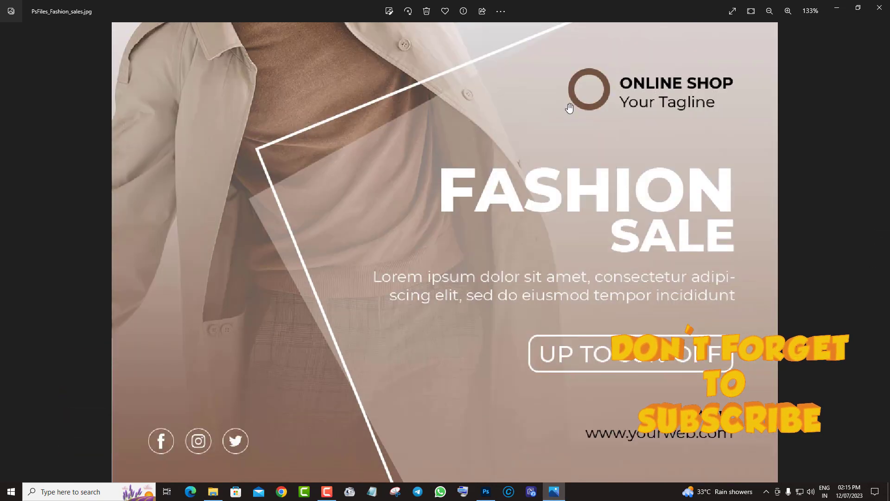
pyautogui.scroll(-1, 563, 213)
pyautogui.scroll(-1, 563, 212)
# Step: Go to the Fitness training poster and check its 50% Off badge and phone number
pyautogui.click(882, 253)
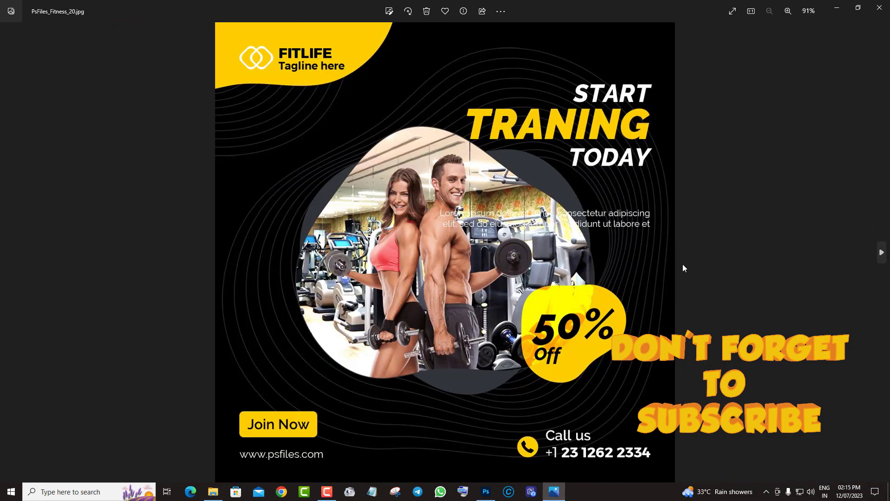
pyautogui.scroll(1, 682, 264)
pyautogui.moveTo(562, 310); pyautogui.dragTo(598, 85)
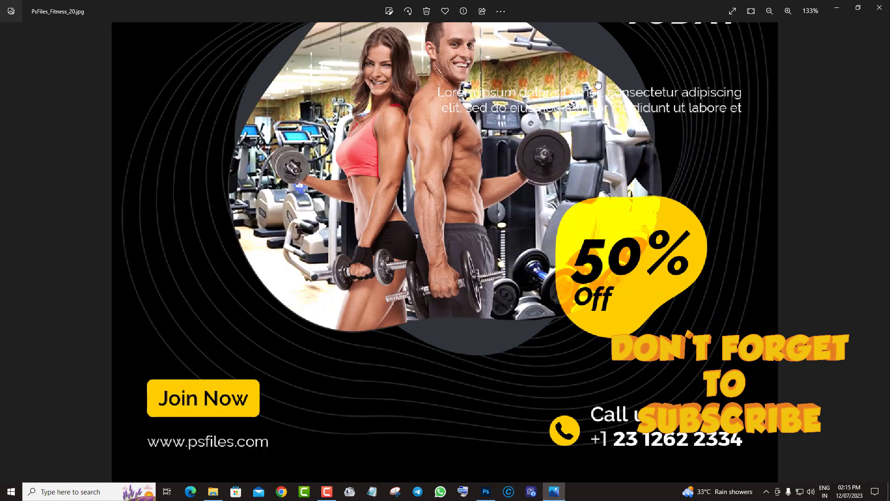
pyautogui.scroll(-2, 590, 212)
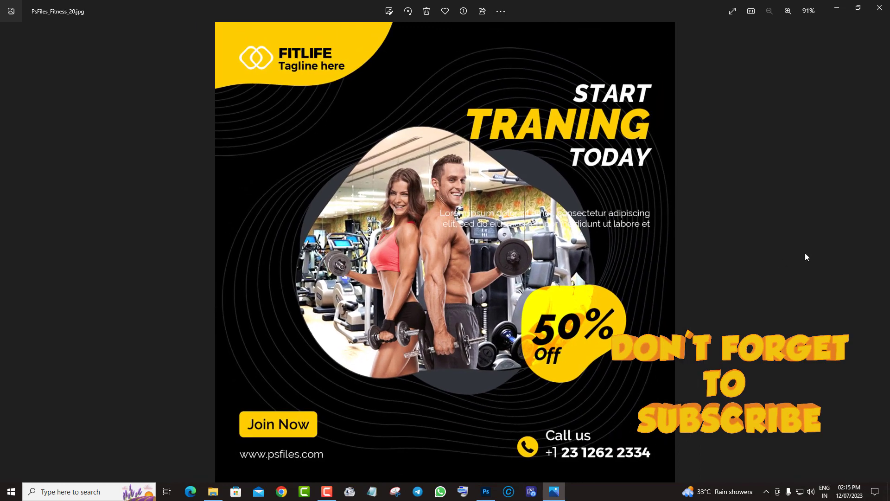
# Step: Inspect the Flash Sale poster's 50% Off and Shop Now area, then show the cleaning services flyer
pyautogui.click(881, 245)
pyautogui.scroll(1, 585, 280)
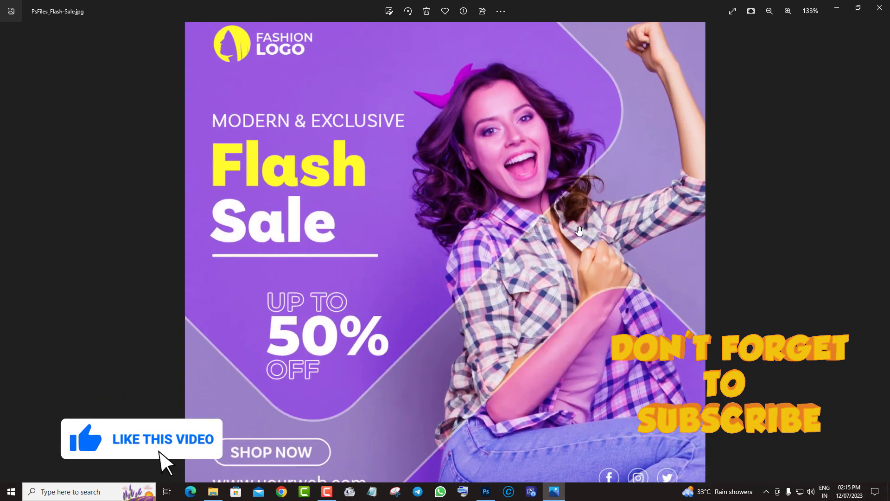
pyautogui.moveTo(585, 281); pyautogui.dragTo(586, 105)
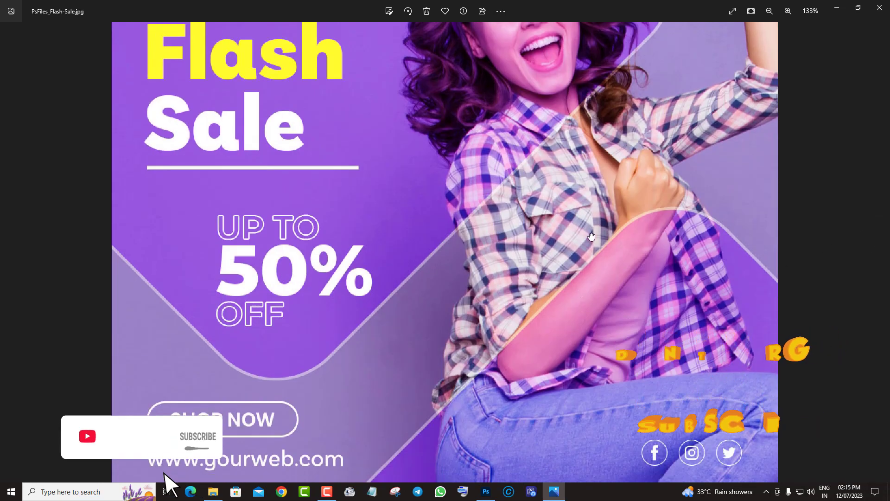
pyautogui.scroll(-2, 588, 236)
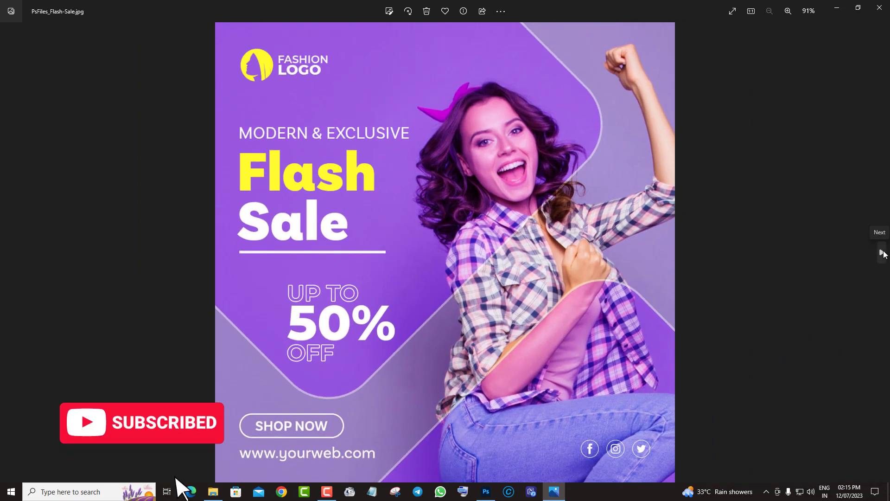
pyautogui.click(882, 253)
pyautogui.scroll(1, 548, 280)
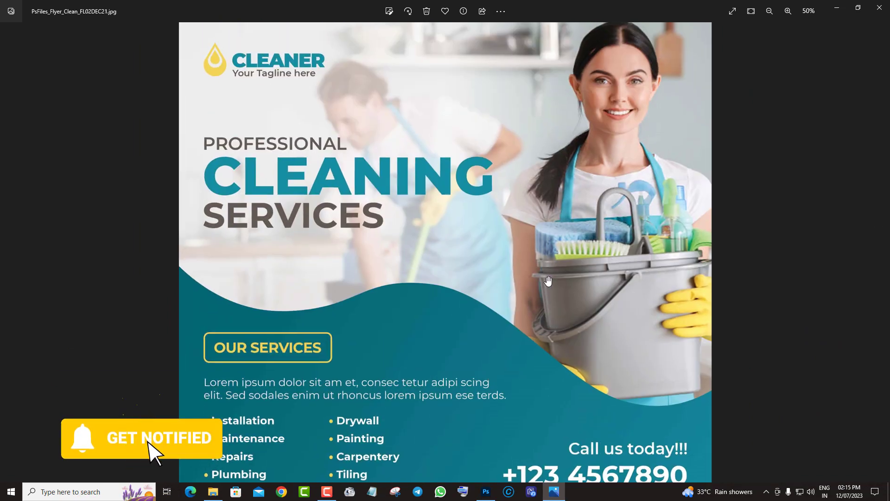
# Step: Zoom in and out on the currently shown flyer preview
pyautogui.scroll(1, 548, 281)
pyautogui.scroll(-5, 603, 256)
pyautogui.scroll(-4, 579, 214)
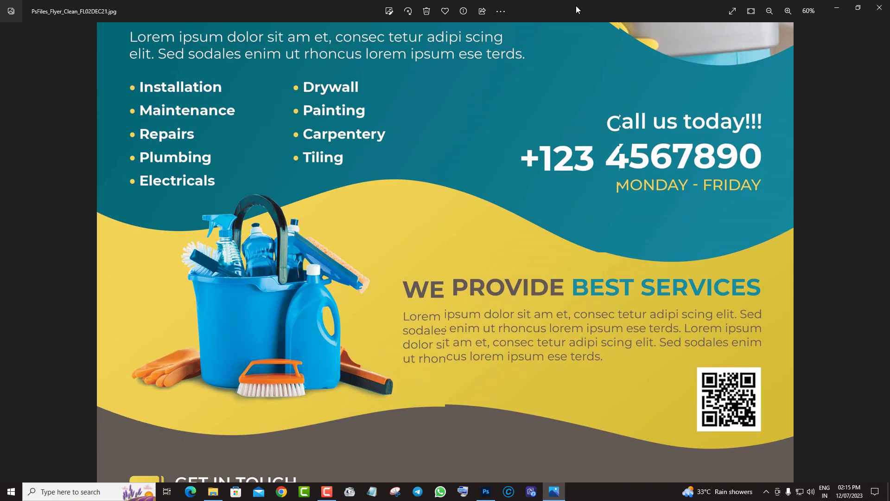
pyautogui.scroll(-2, 544, 183)
pyautogui.scroll(-2, 545, 183)
pyautogui.scroll(-2, 542, 199)
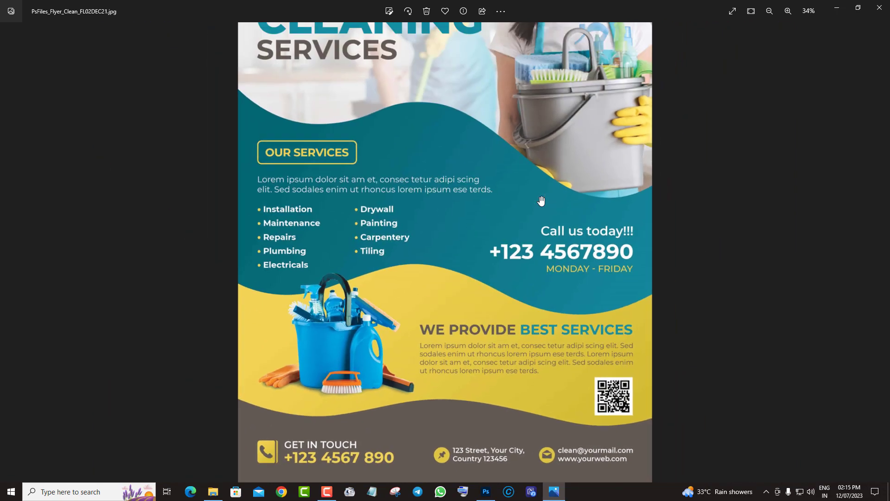
# Step: Move to the Christmas New Year sale post and zoom to inspect it
pyautogui.click(885, 263)
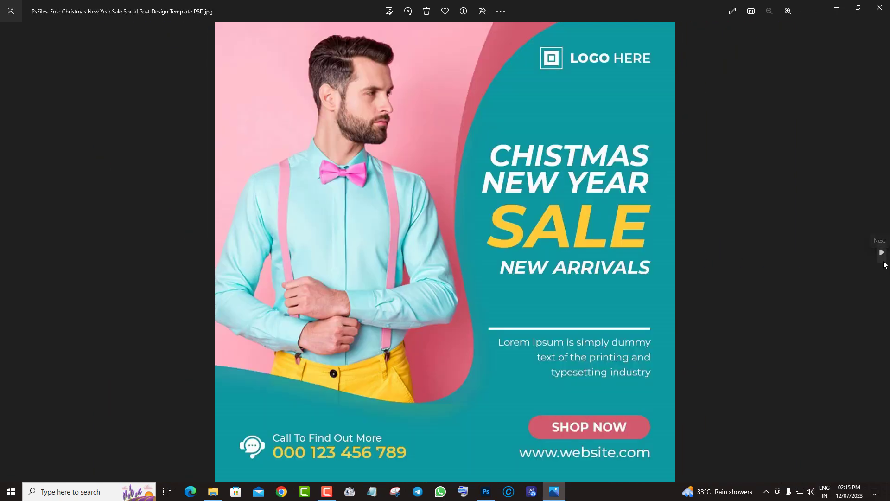
pyautogui.scroll(2, 553, 254)
pyautogui.scroll(3, 570, 199)
pyautogui.scroll(-1, 588, 139)
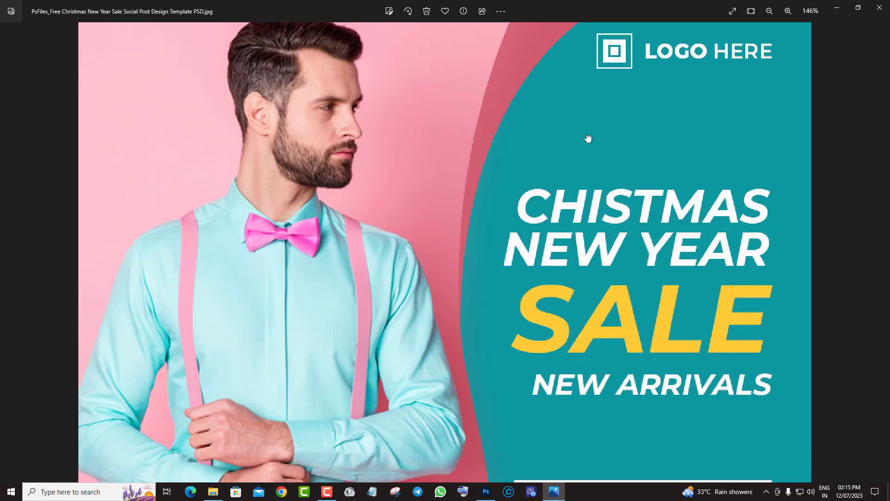
pyautogui.scroll(-3, 602, 191)
pyautogui.scroll(-2, 603, 192)
pyautogui.scroll(-3, 580, 204)
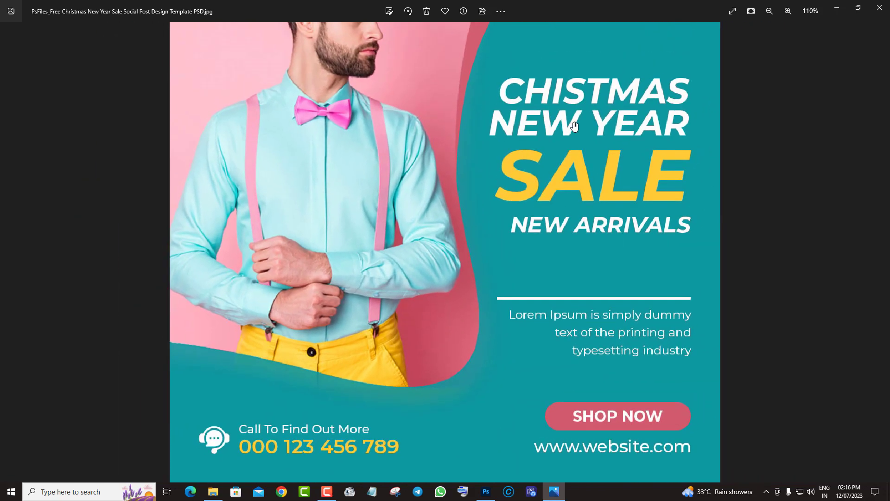
pyautogui.scroll(-2, 576, 230)
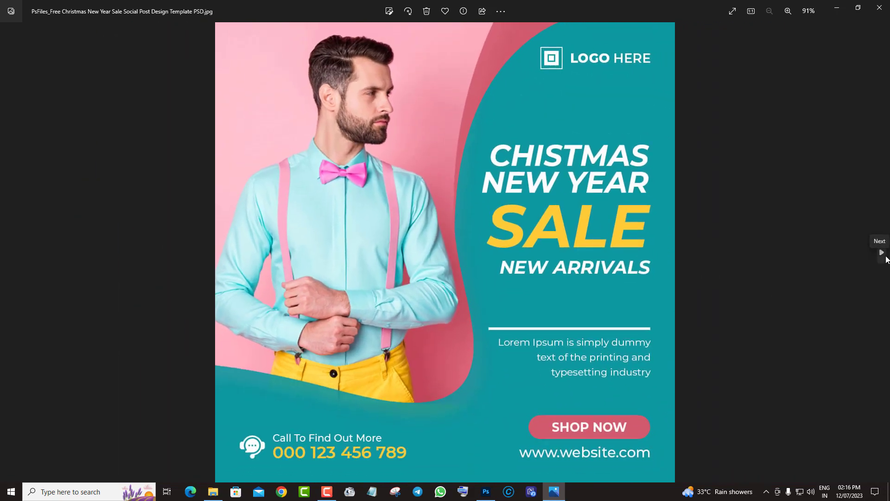
# Step: Move to the construction company flyer and zoom to inspect it
pyautogui.click(881, 253)
pyautogui.scroll(3, 507, 238)
pyautogui.scroll(2, 526, 264)
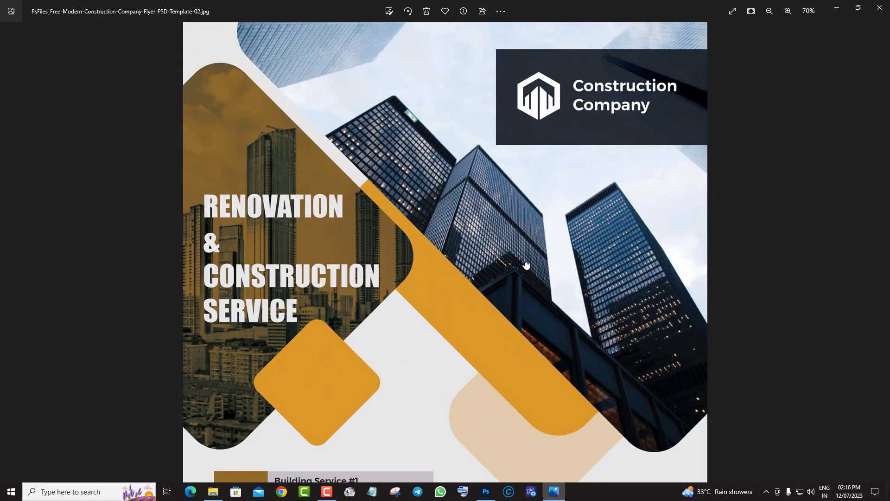
pyautogui.scroll(-2, 526, 265)
pyautogui.scroll(-2, 517, 225)
pyautogui.scroll(-1, 513, 153)
pyautogui.scroll(-2, 510, 127)
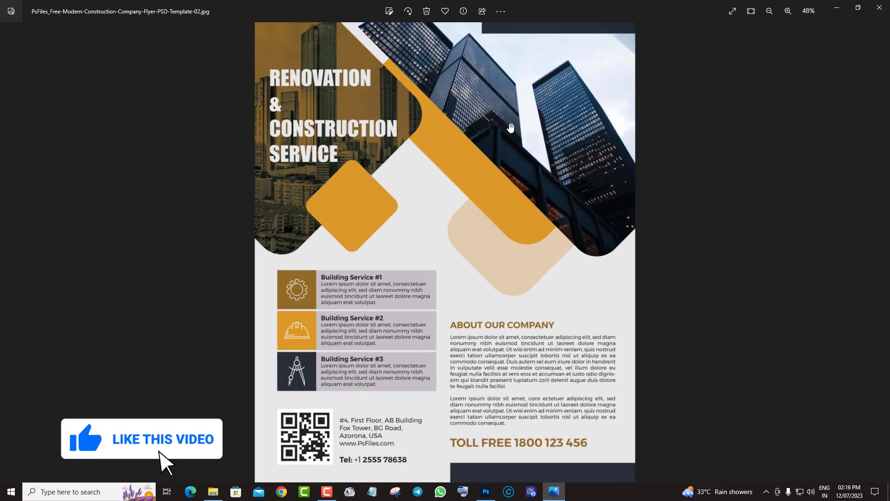
pyautogui.scroll(-1, 510, 127)
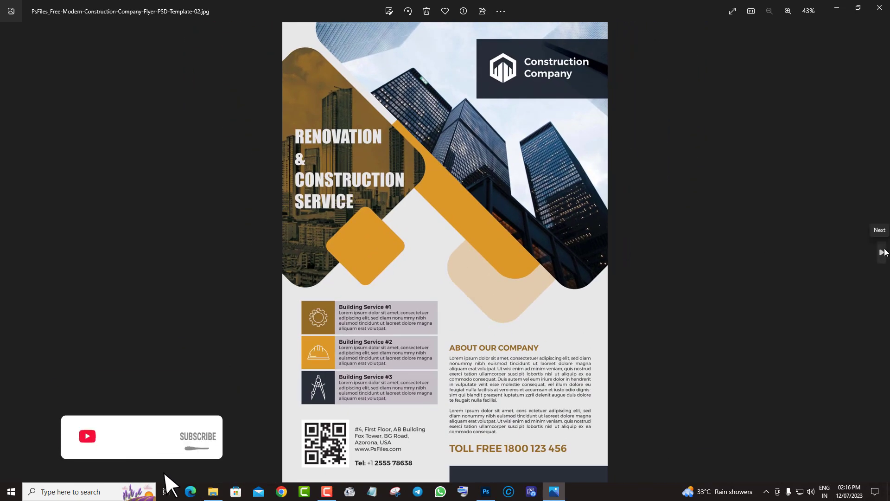
# Step: Move to the garden services flyer and zoom to inspect it
pyautogui.click(881, 252)
pyautogui.scroll(1, 535, 241)
pyautogui.scroll(3, 536, 242)
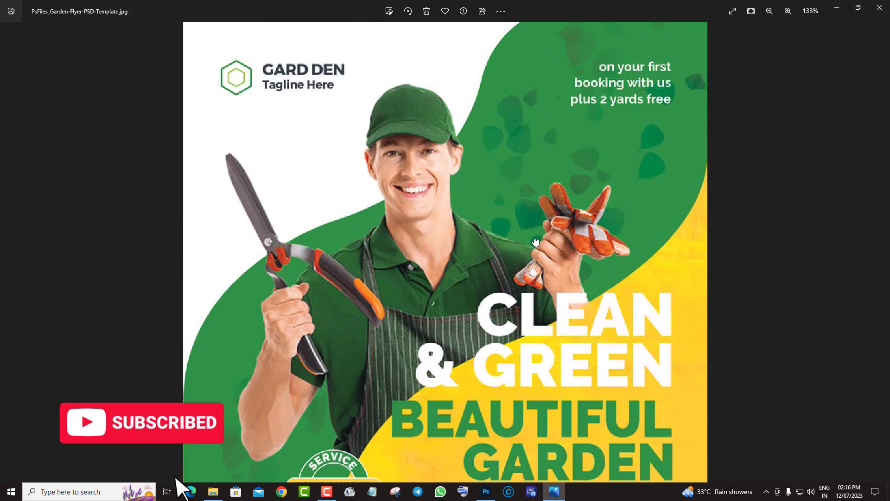
pyautogui.scroll(-3, 535, 242)
pyautogui.scroll(-2, 510, 190)
pyautogui.scroll(-1, 510, 195)
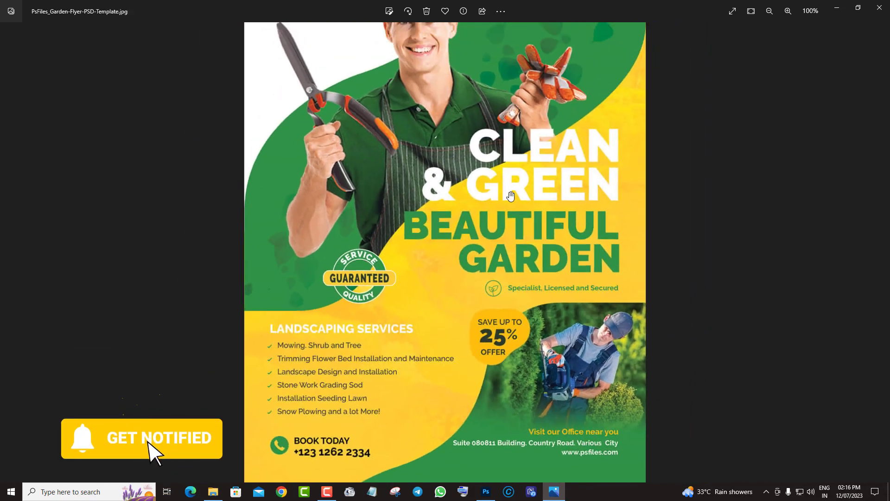
pyautogui.scroll(-1, 510, 196)
# Step: Inspect the We Are Hiring post and the second hiring poster, including its contact details
pyautogui.click(881, 253)
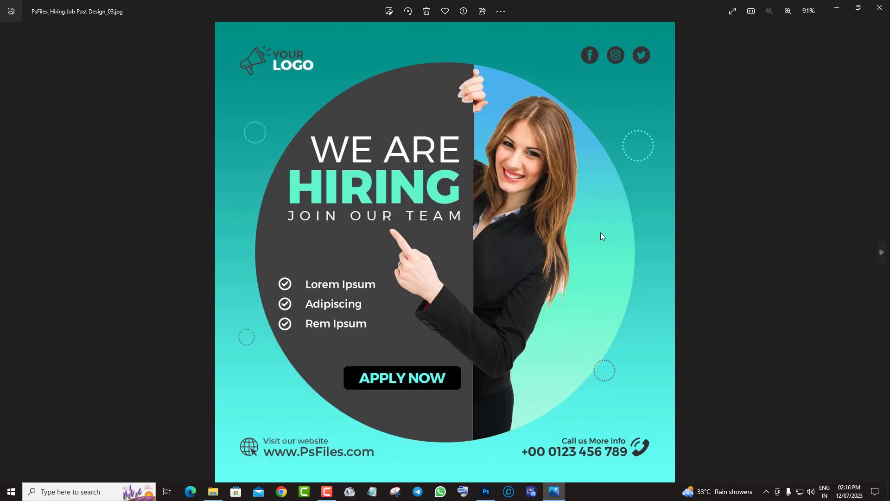
pyautogui.scroll(2, 600, 233)
pyautogui.scroll(-2, 572, 197)
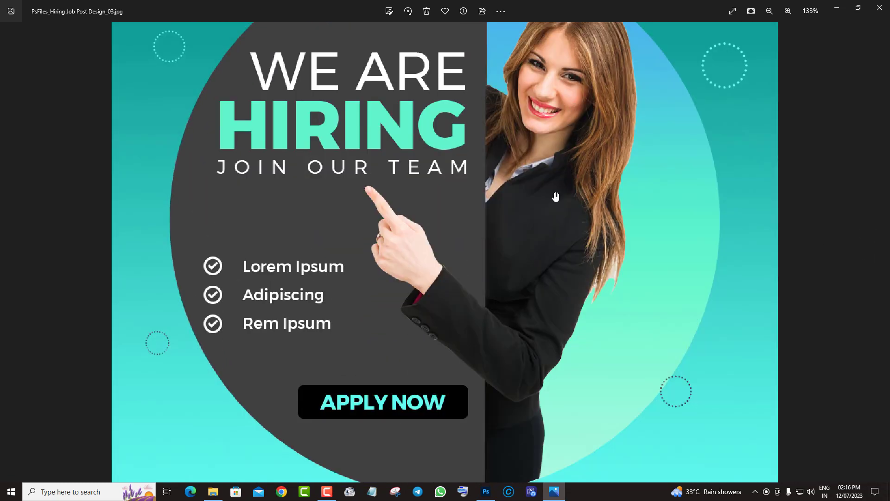
pyautogui.scroll(-1, 572, 197)
pyautogui.scroll(-1, 547, 198)
pyautogui.scroll(-2, 519, 200)
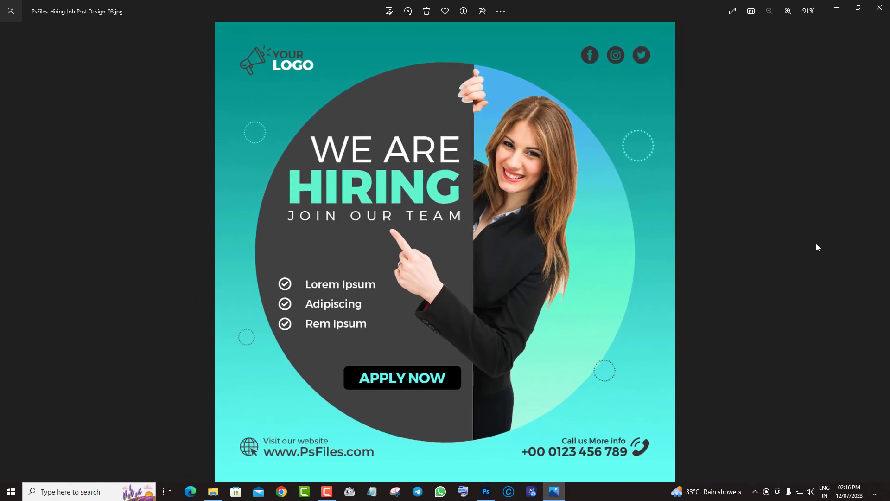
pyautogui.click(883, 262)
pyautogui.scroll(2, 580, 255)
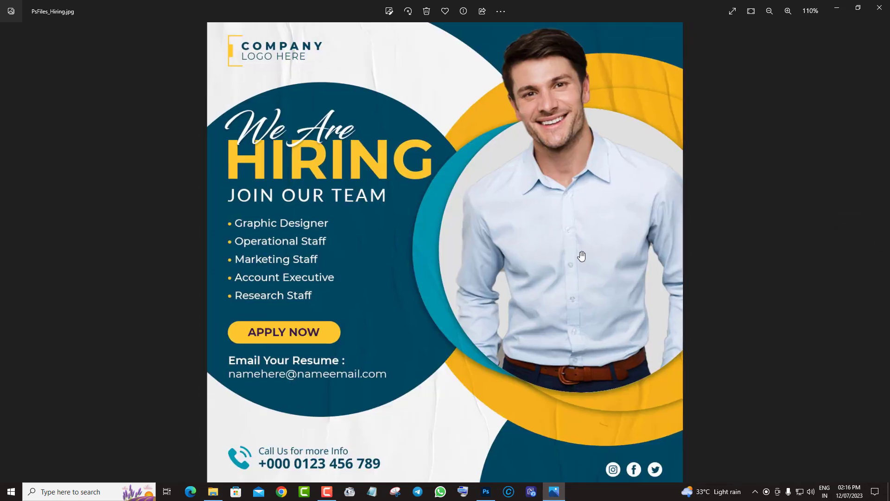
pyautogui.moveTo(591, 350); pyautogui.dragTo(629, 95)
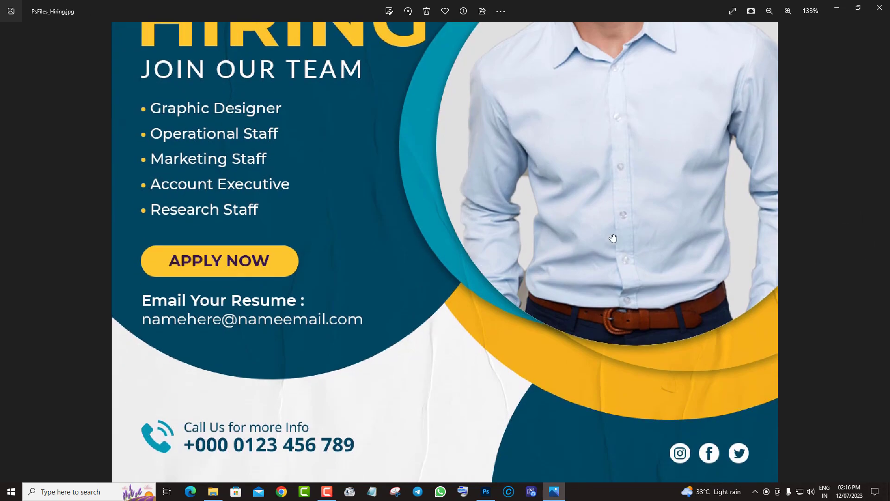
pyautogui.scroll(-2, 614, 255)
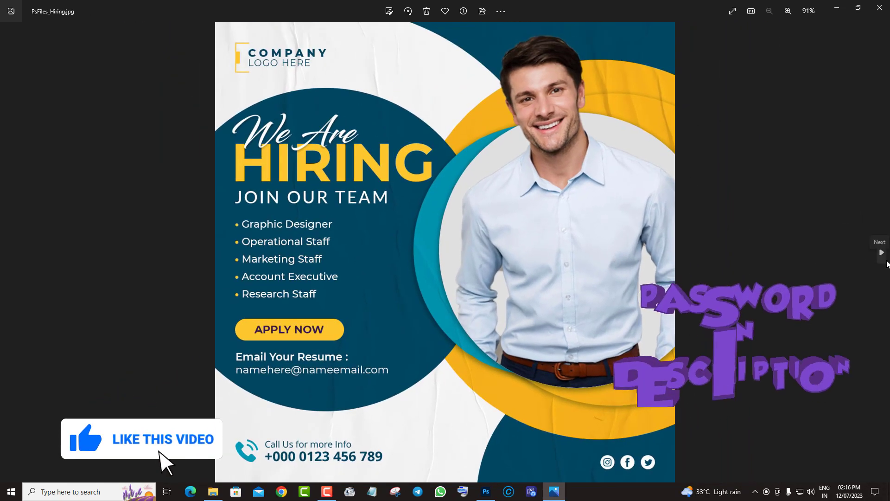
# Step: Inspect the interior design flyer's lower half and the orange juice flyer
pyautogui.click(882, 267)
pyautogui.scroll(2, 392, 288)
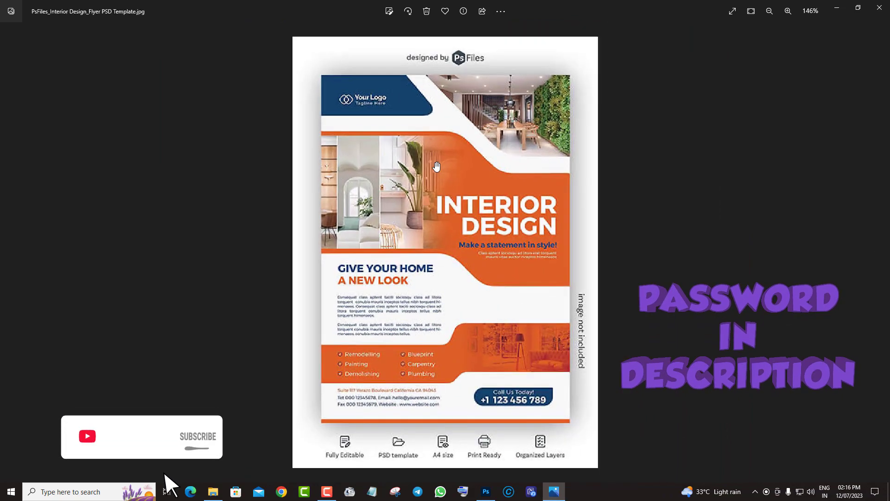
pyautogui.scroll(2, 443, 254)
pyautogui.moveTo(487, 463); pyautogui.dragTo(477, 235)
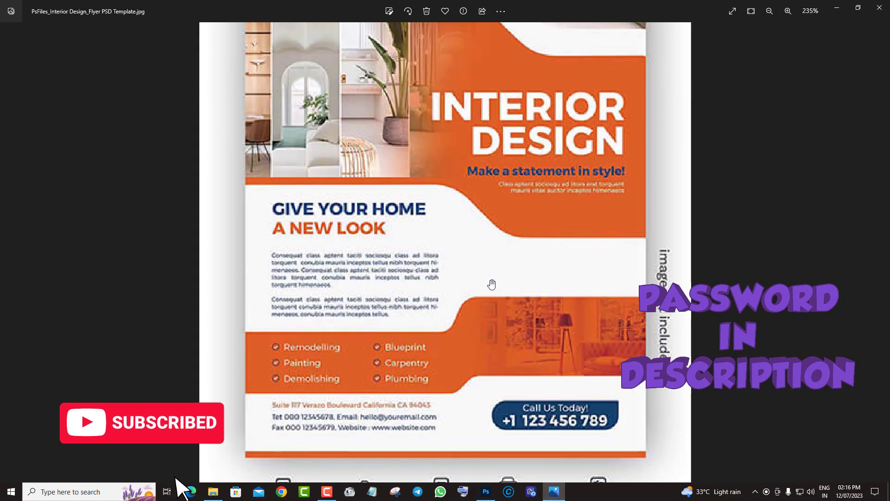
pyautogui.scroll(-3, 478, 235)
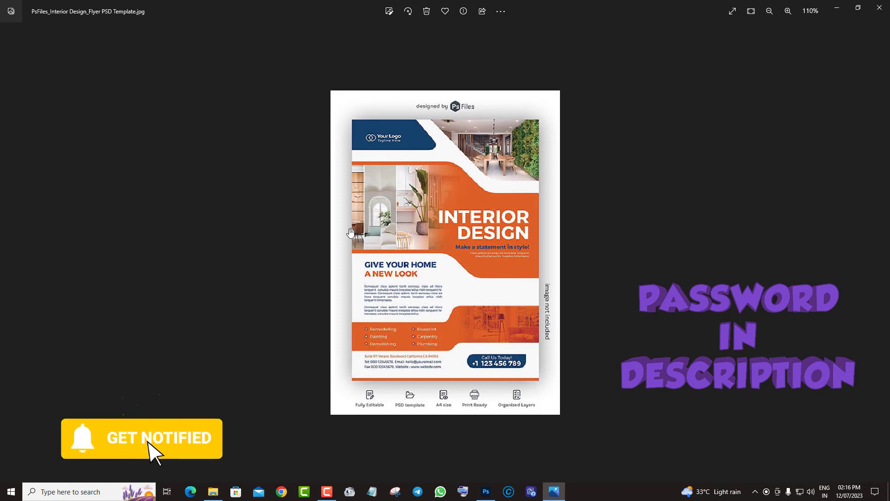
pyautogui.click(882, 252)
pyautogui.scroll(1, 518, 323)
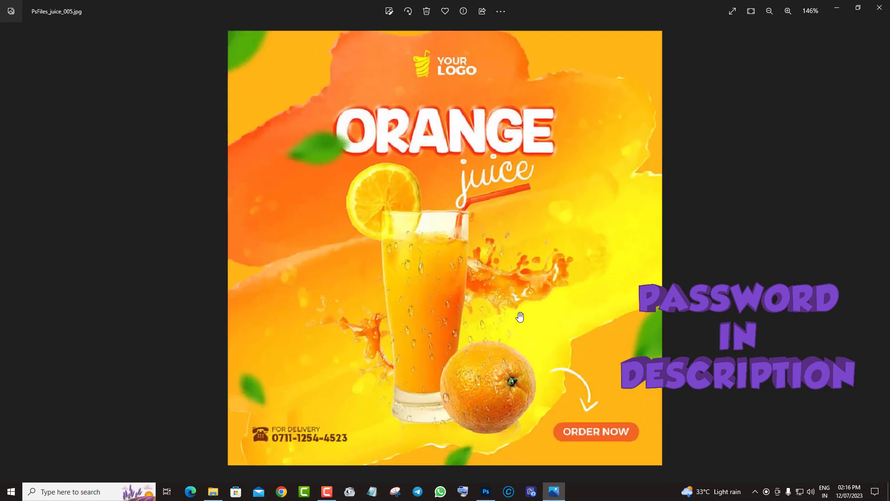
pyautogui.scroll(1, 490, 279)
pyautogui.scroll(1, 504, 130)
pyautogui.scroll(-2, 499, 291)
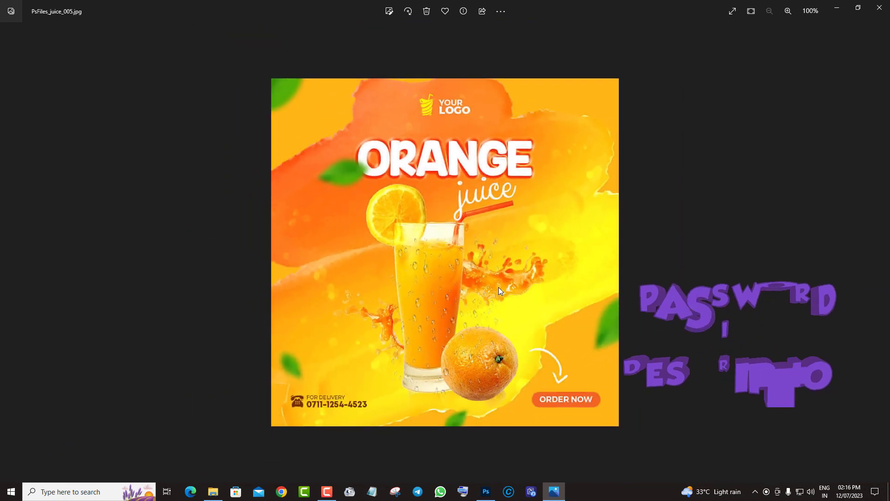
# Step: Inspect the laptops flyer's 50% Offer area and the luxury hotel flyer's bottom section
pyautogui.click(881, 252)
pyautogui.scroll(1, 533, 259)
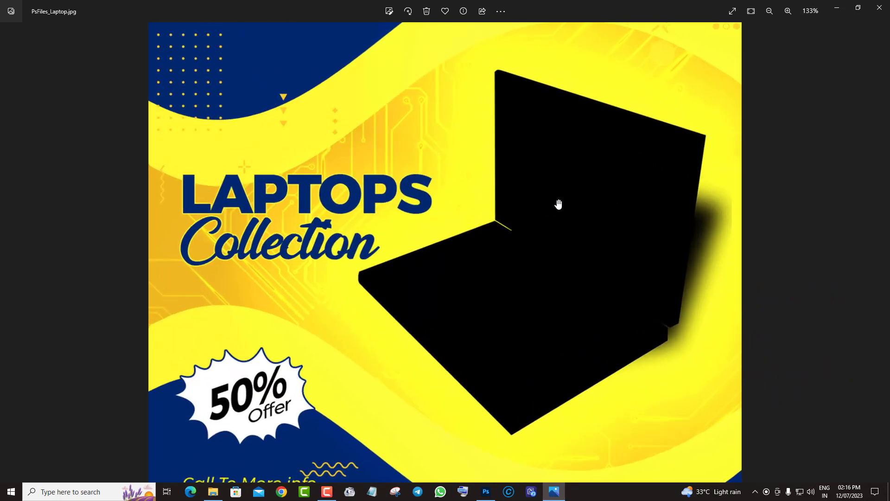
pyautogui.moveTo(578, 341); pyautogui.dragTo(602, 49)
pyautogui.scroll(-3, 580, 241)
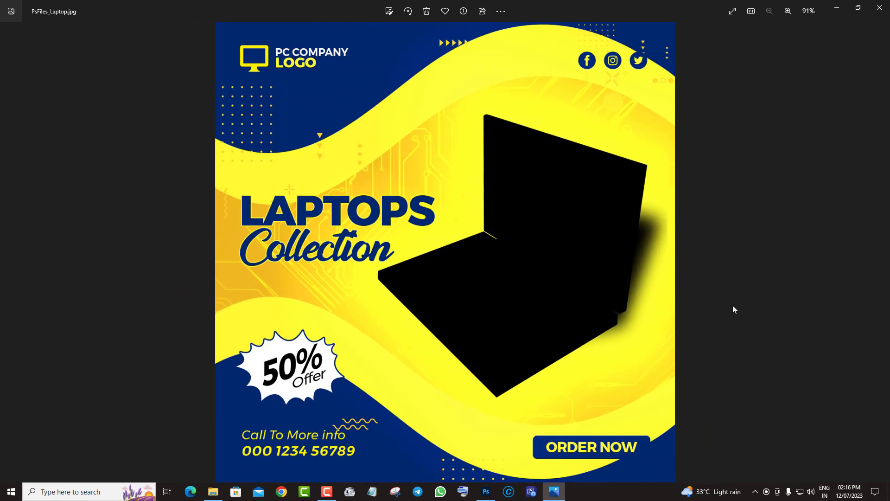
pyautogui.click(879, 252)
pyautogui.scroll(2, 553, 264)
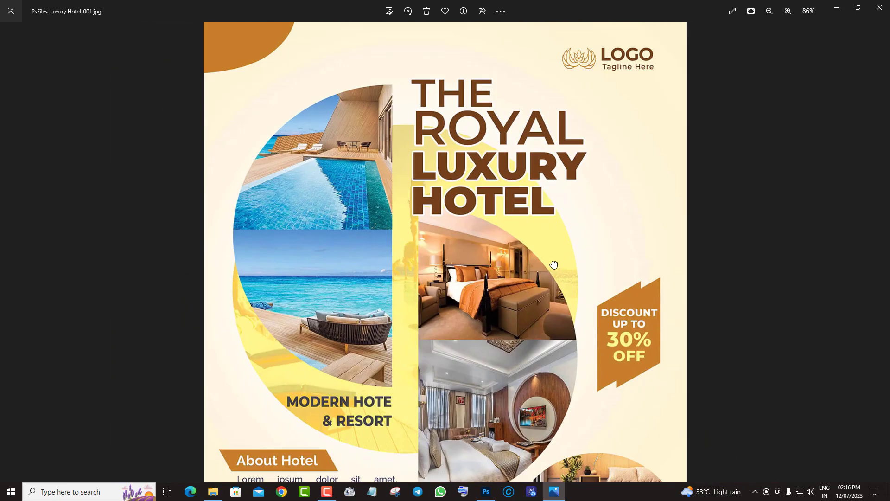
pyautogui.moveTo(553, 273); pyautogui.dragTo(584, 7)
pyautogui.scroll(2, 486, 197)
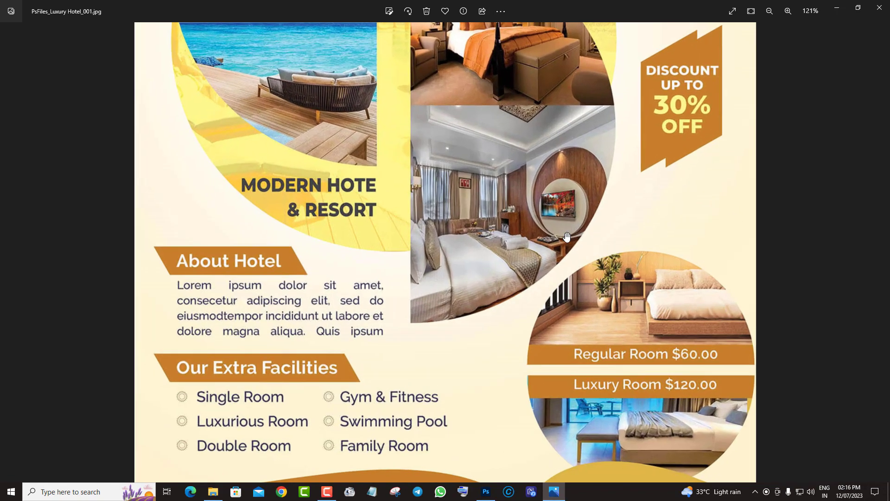
pyautogui.moveTo(510, 208); pyautogui.dragTo(510, 97)
pyautogui.scroll(-4, 617, 242)
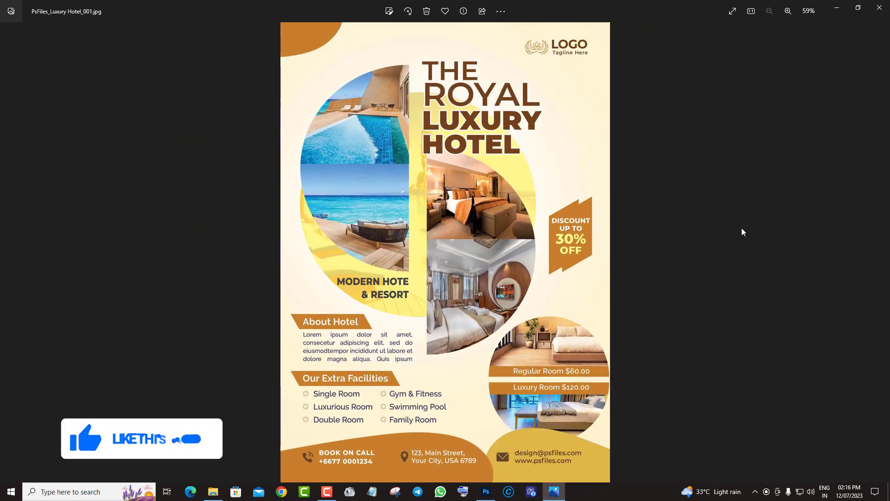
# Step: Inspect the phone repair flyer and the photography flyer's lower half
pyautogui.click(883, 257)
pyautogui.scroll(2, 532, 193)
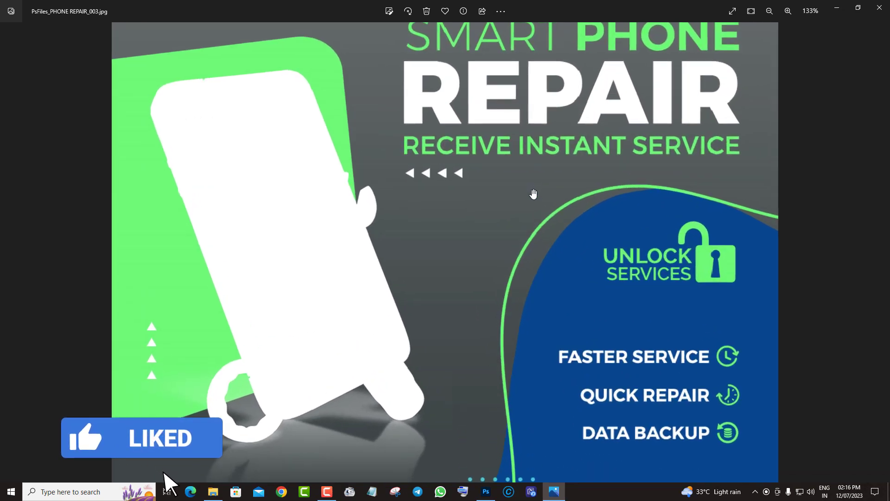
pyautogui.scroll(2, 571, 70)
pyautogui.scroll(-2, 550, 296)
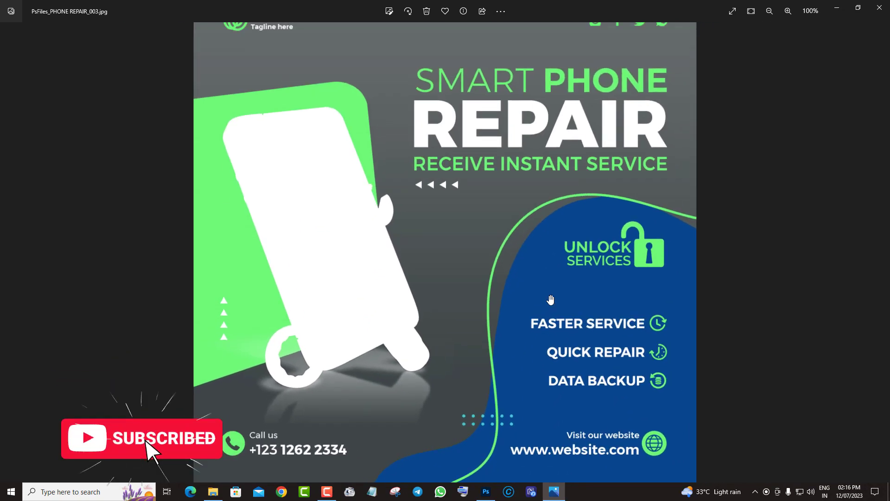
pyautogui.scroll(-2, 549, 299)
pyautogui.click(881, 252)
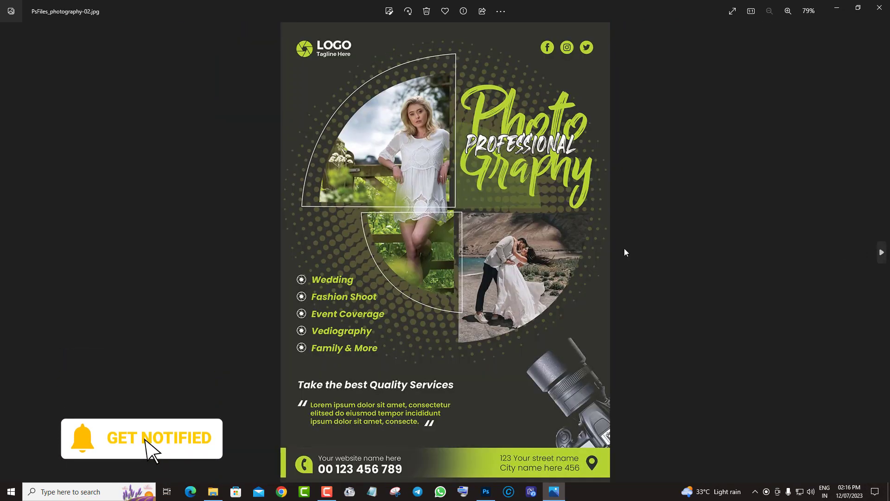
pyautogui.scroll(2, 557, 287)
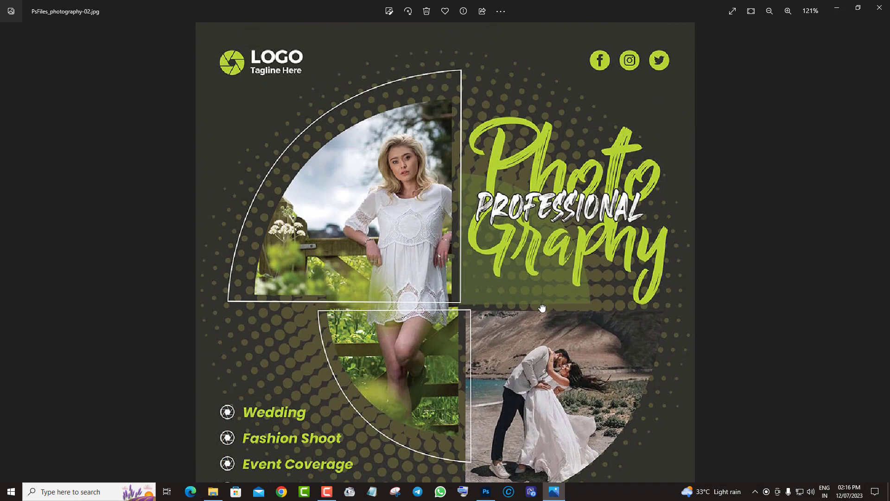
pyautogui.moveTo(542, 308); pyautogui.dragTo(542, 119)
pyautogui.scroll(-3, 547, 259)
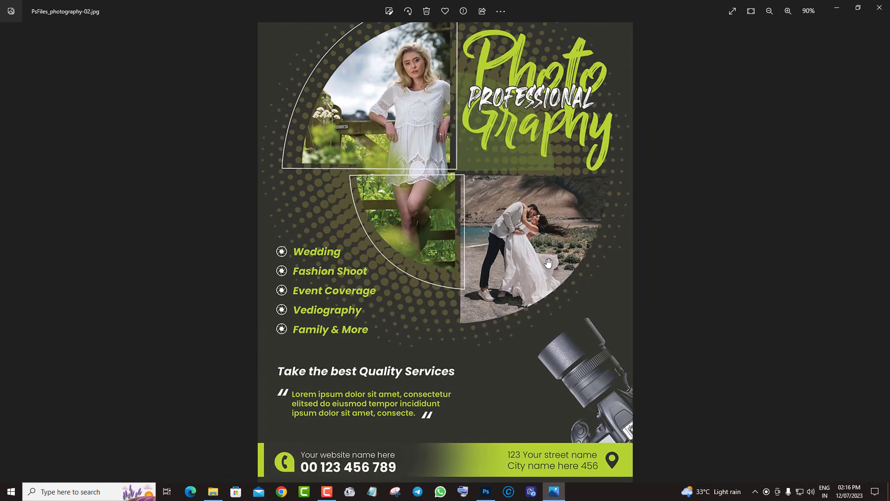
pyautogui.scroll(-1, 547, 262)
# Step: Inspect the Best Podcast Talks cover and the HEAR ME RAW podcast cover
pyautogui.click(881, 250)
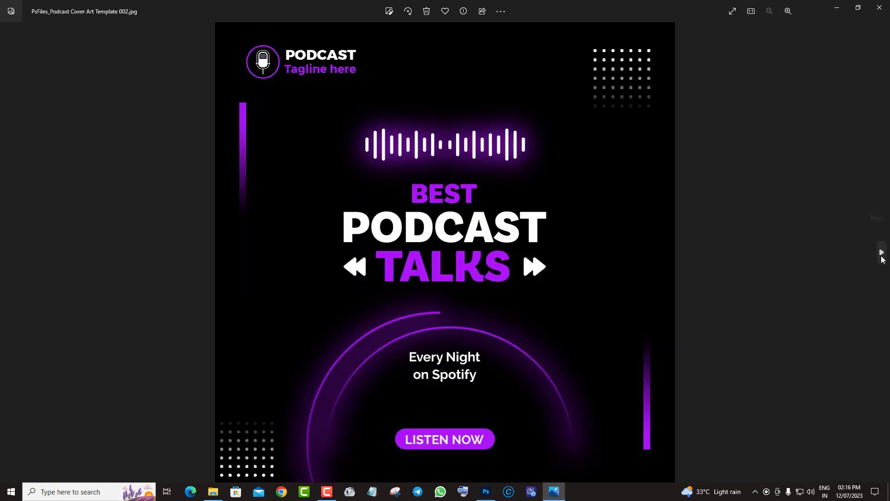
pyautogui.scroll(4, 498, 275)
pyautogui.moveTo(514, 335); pyautogui.dragTo(516, 232)
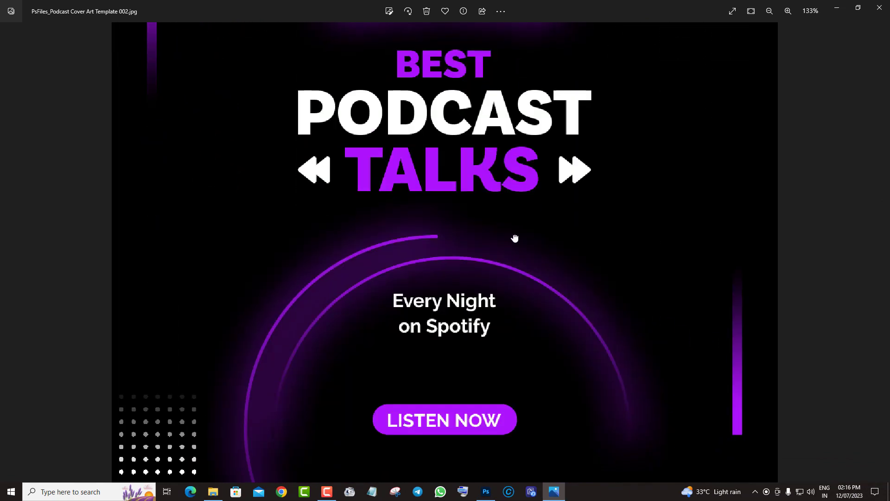
pyautogui.scroll(-4, 517, 233)
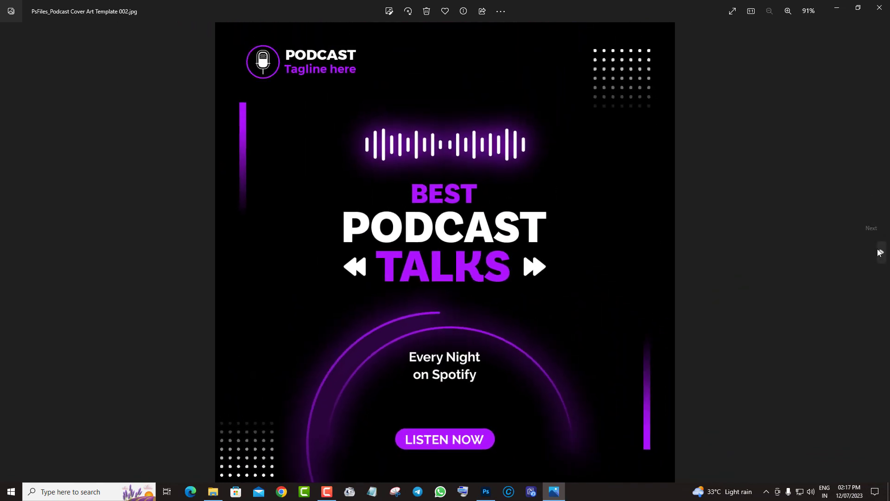
pyautogui.click(879, 252)
pyautogui.scroll(2, 598, 361)
pyautogui.scroll(3, 598, 360)
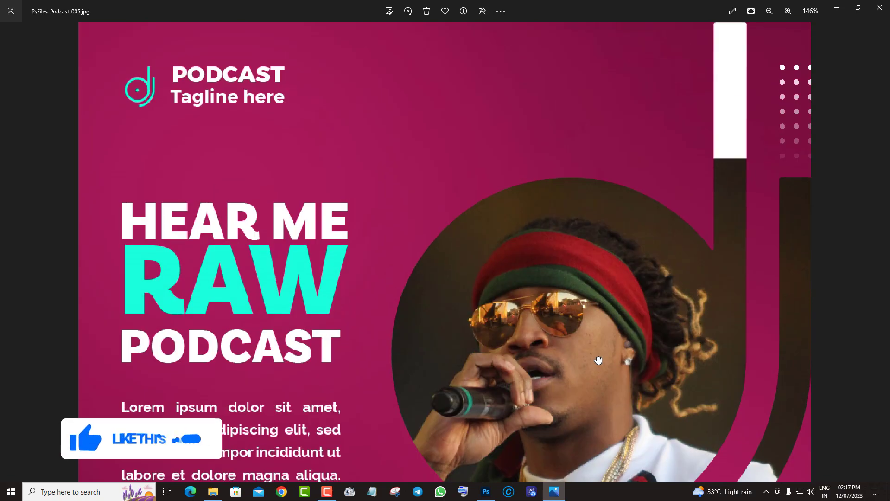
pyautogui.moveTo(600, 350); pyautogui.dragTo(608, 119)
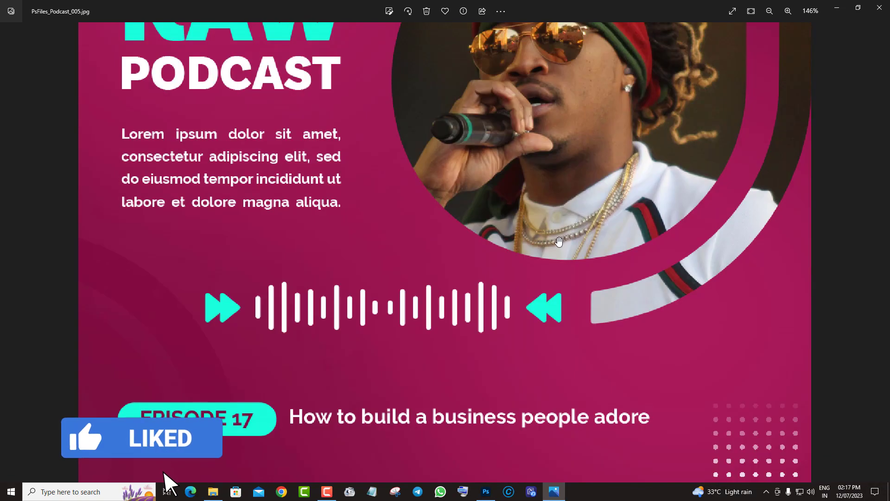
pyautogui.scroll(-5, 558, 241)
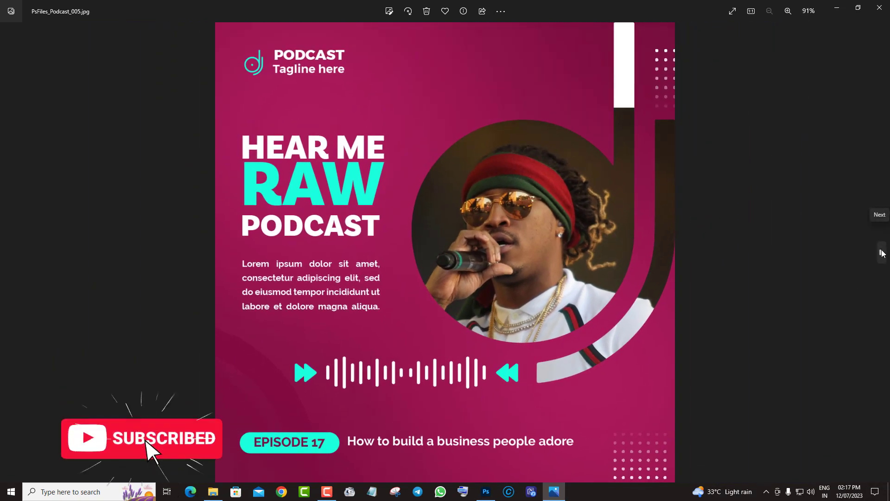
# Step: Inspect the headphone sale ad and the smartwatch ad's Save 50% and ORDER NOW area
pyautogui.click(882, 252)
pyautogui.scroll(2, 530, 252)
pyautogui.moveTo(552, 167); pyautogui.dragTo(558, 31)
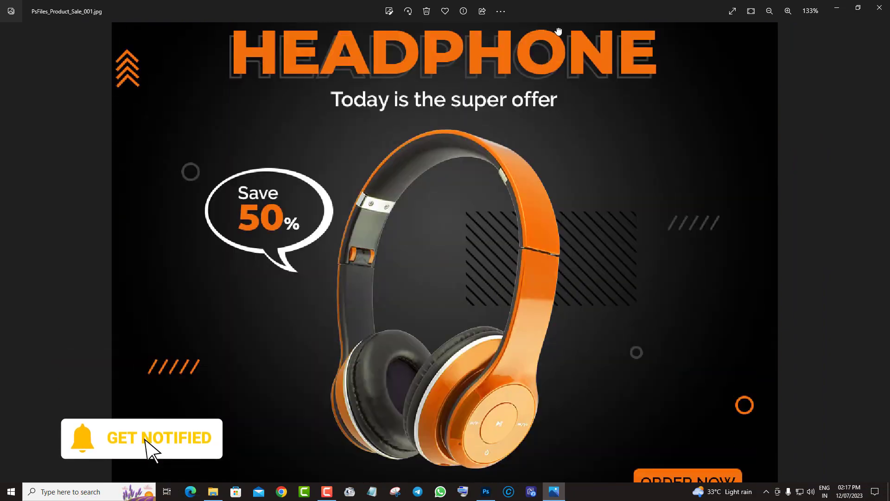
pyautogui.scroll(-2, 533, 238)
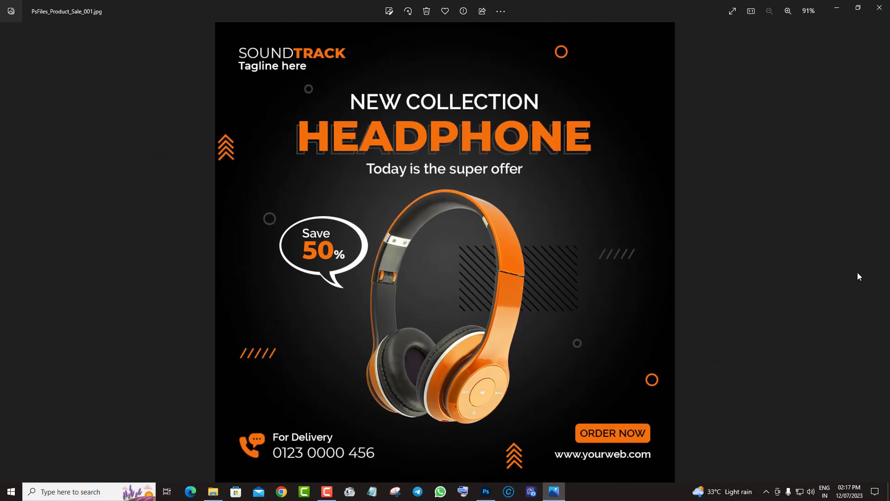
pyautogui.click(882, 254)
pyautogui.scroll(2, 524, 266)
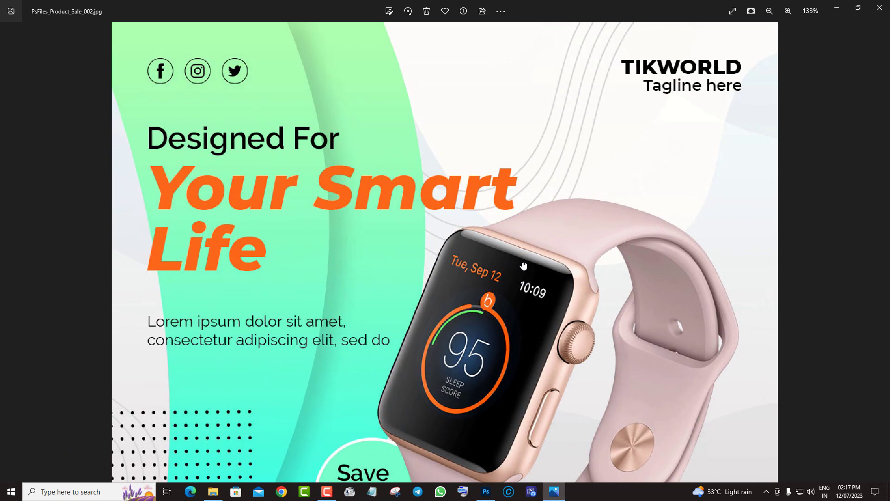
pyautogui.moveTo(524, 265); pyautogui.dragTo(530, 59)
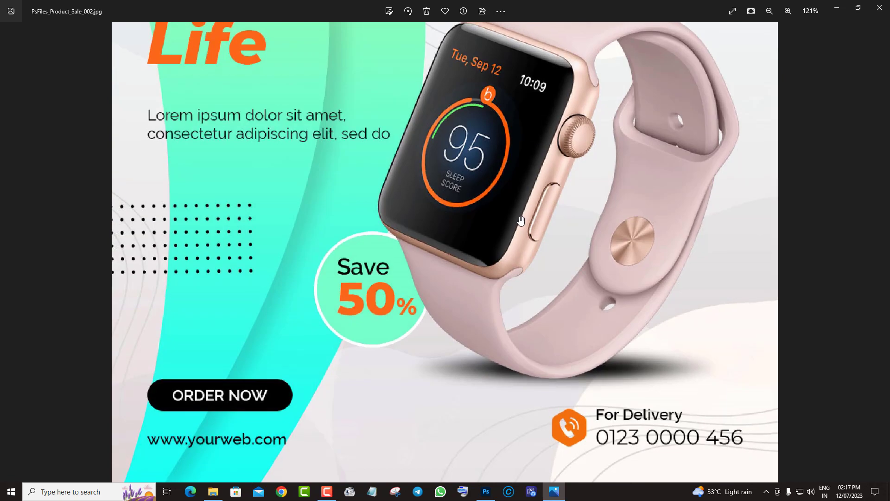
pyautogui.scroll(-2, 521, 220)
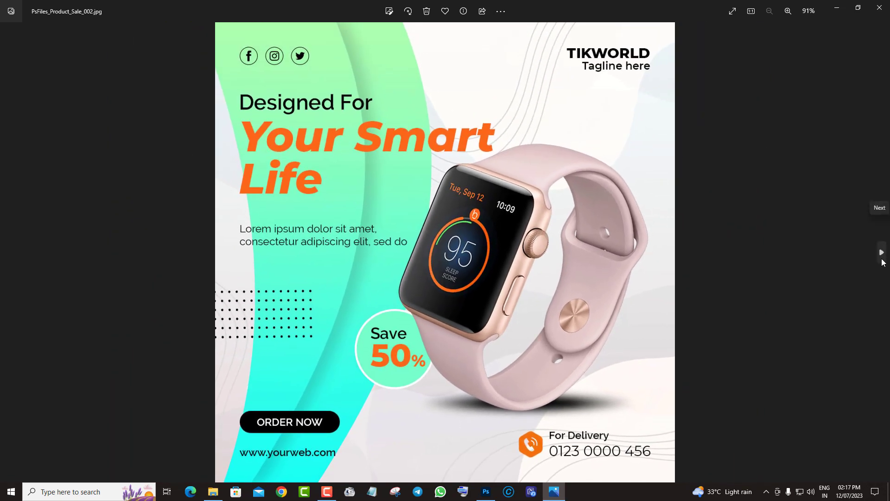
# Step: Move to the Refresh Your Style image and zoom to look it over
pyautogui.click(882, 254)
pyautogui.scroll(3, 558, 252)
pyautogui.moveTo(529, 294); pyautogui.dragTo(552, 154)
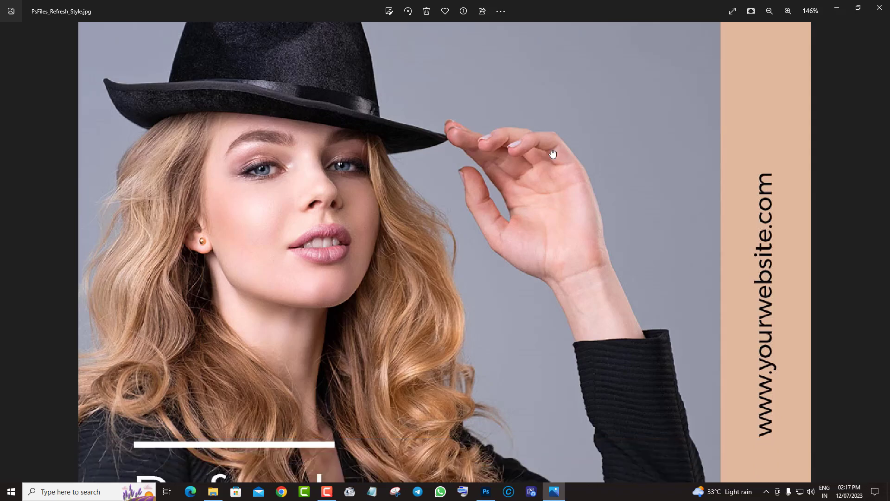
pyautogui.scroll(-3, 590, 226)
pyautogui.scroll(-2, 596, 252)
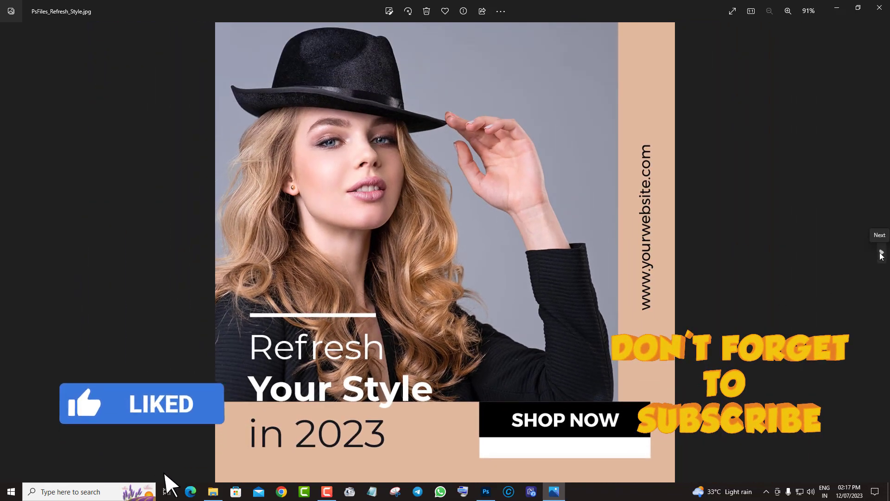
# Step: Move to the travel agency flyer and zoom in and out to inspect it
pyautogui.click(881, 252)
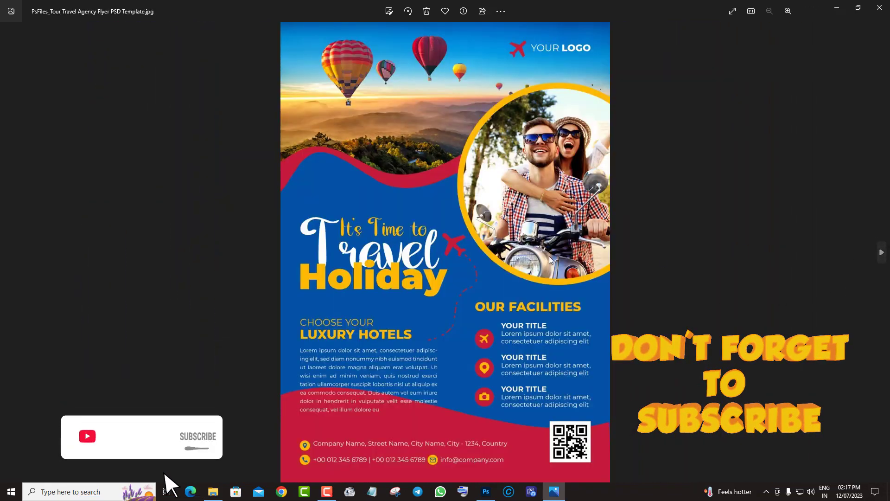
pyautogui.scroll(2, 550, 260)
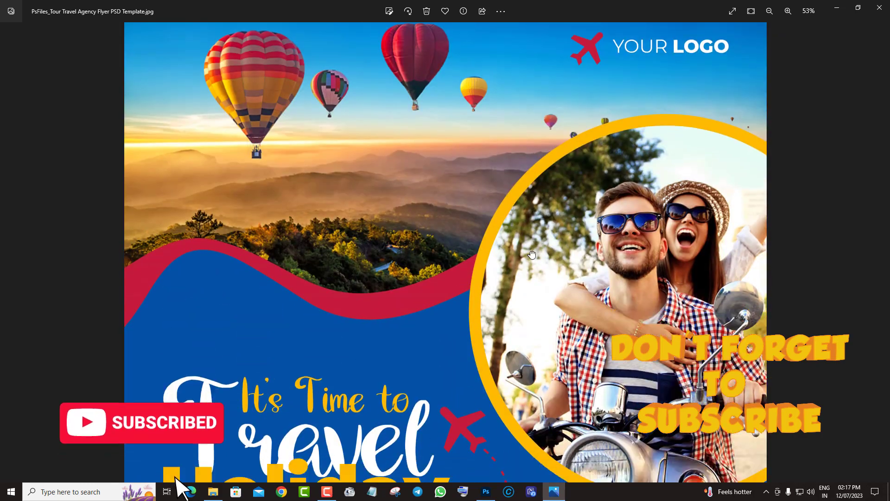
pyautogui.scroll(-5, 531, 254)
pyautogui.scroll(-5, 552, 185)
pyautogui.scroll(-1, 568, 111)
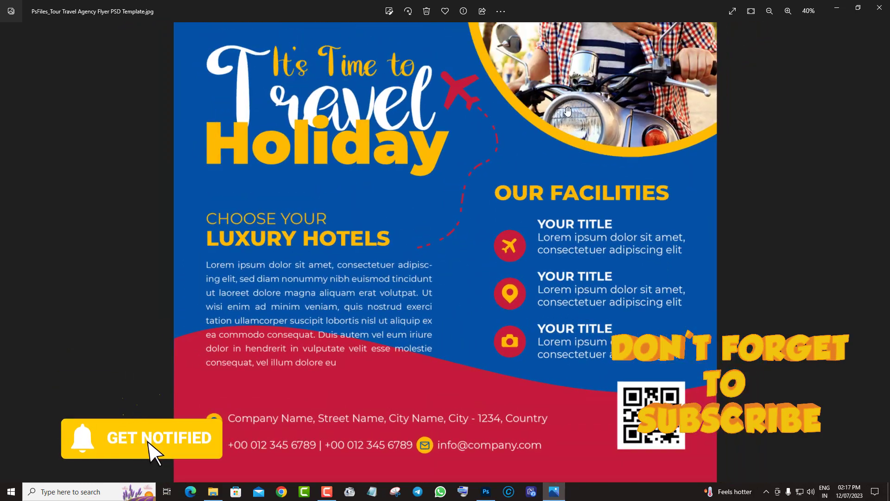
pyautogui.scroll(-1, 567, 111)
pyautogui.scroll(3, 591, 152)
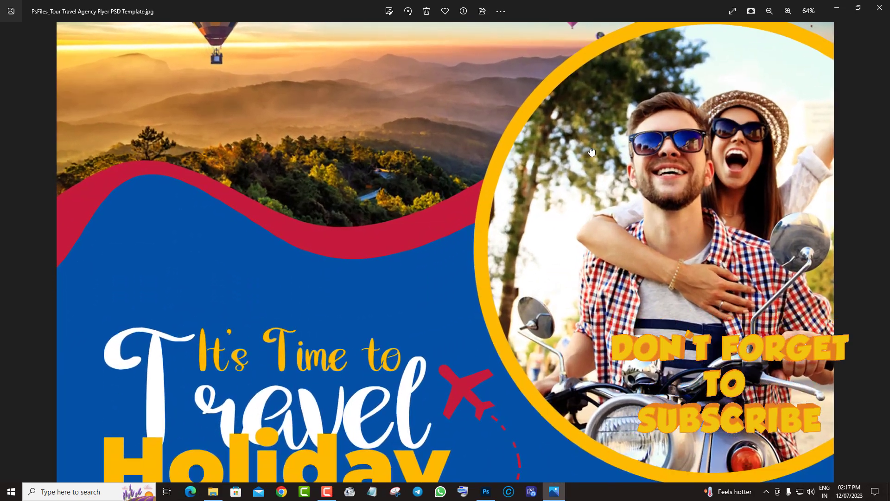
pyautogui.scroll(-2, 591, 152)
pyautogui.scroll(-2, 591, 152)
pyautogui.scroll(-1, 591, 152)
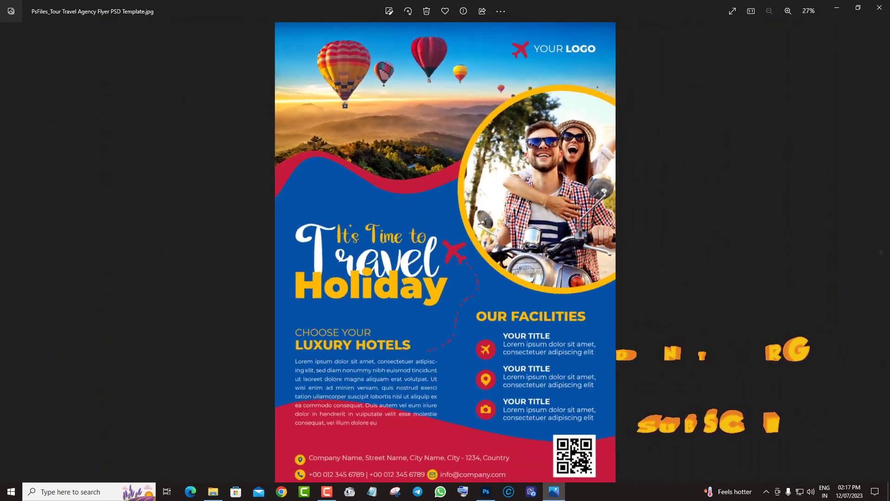
# Step: Move to the car wash flyer and inspect its top section
pyautogui.click(881, 260)
pyautogui.scroll(1, 447, 307)
pyautogui.scroll(3, 500, 308)
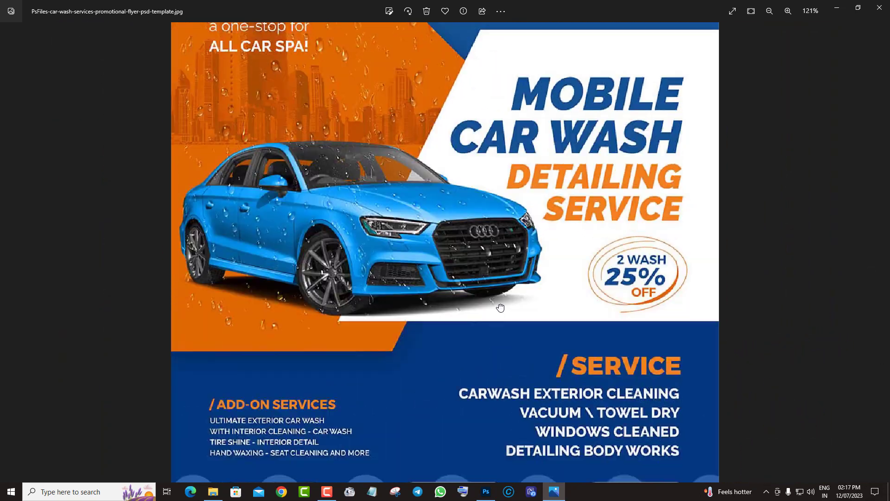
pyautogui.moveTo(500, 308)
pyautogui.mouseDown()
pyautogui.moveTo(499, 343)
pyautogui.moveTo(507, 133)
pyautogui.moveTo(489, 326)
pyautogui.mouseUp()
pyautogui.scroll(3, 489, 325)
pyautogui.scroll(-3, 489, 325)
pyautogui.scroll(-3, 490, 332)
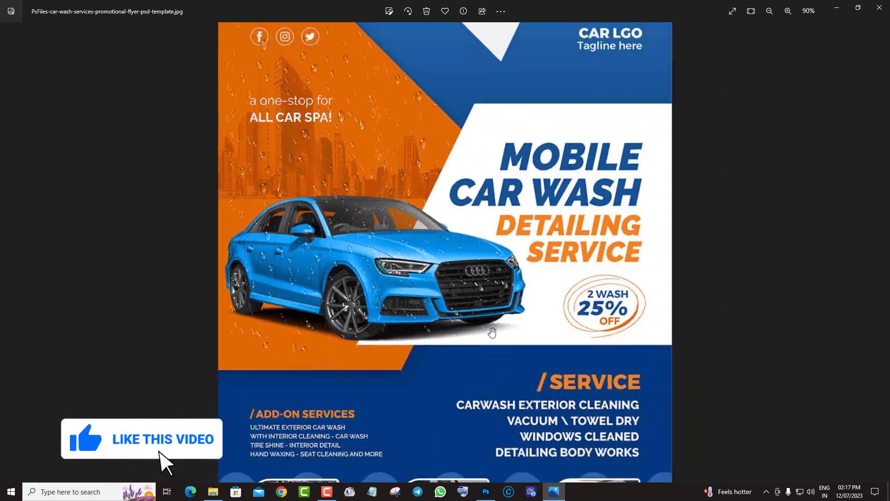
pyautogui.scroll(-2, 490, 332)
# Step: Move to the Christmas Sale image and view its 50% Off badge
pyautogui.click(880, 252)
pyautogui.scroll(2, 488, 347)
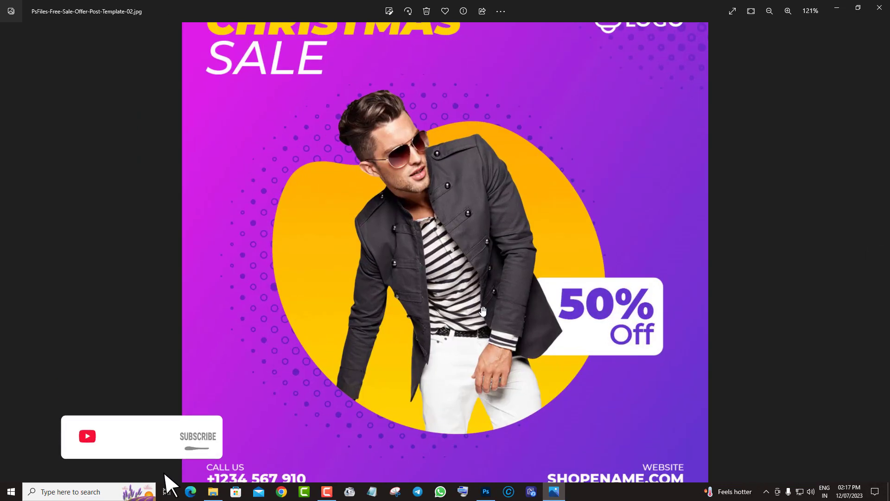
pyautogui.scroll(2, 487, 348)
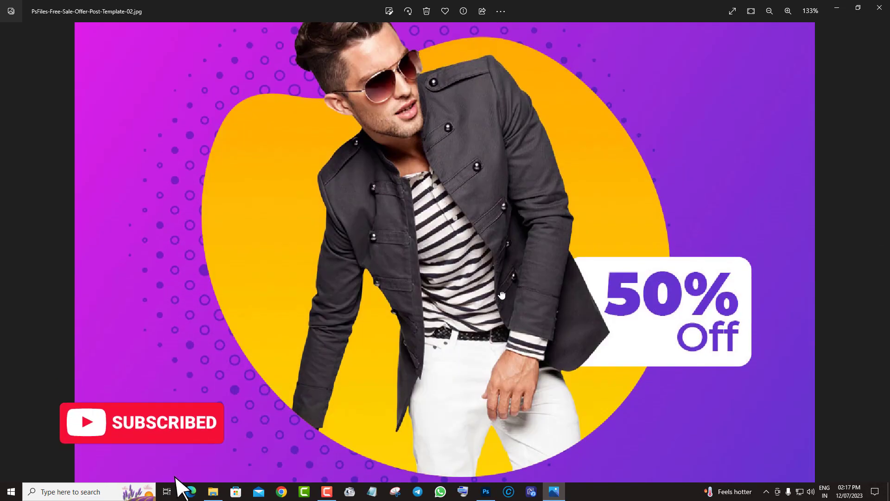
pyautogui.moveTo(487, 347); pyautogui.dragTo(468, 272)
pyautogui.scroll(-2, 468, 272)
pyautogui.scroll(-2, 468, 273)
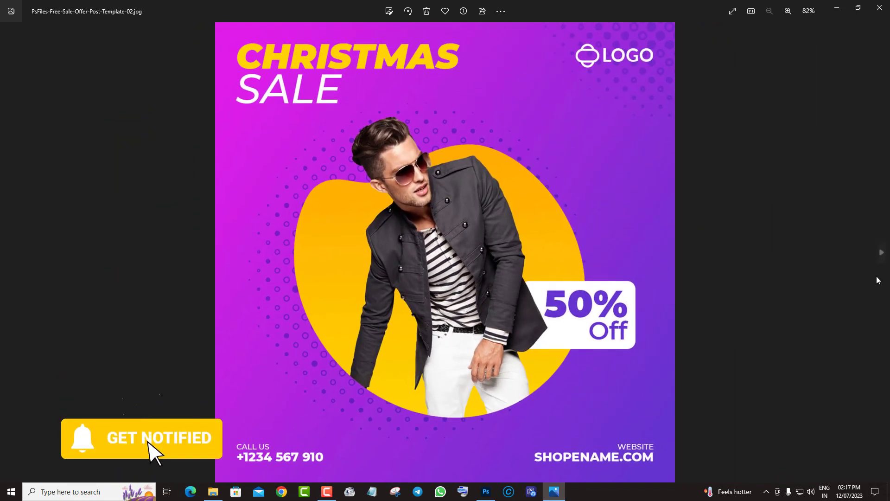
# Step: Look over the We Are Hiring poster top to bottom, then close Windows Photos
pyautogui.click(881, 250)
pyautogui.scroll(2, 513, 316)
pyautogui.moveTo(496, 185); pyautogui.dragTo(512, 371)
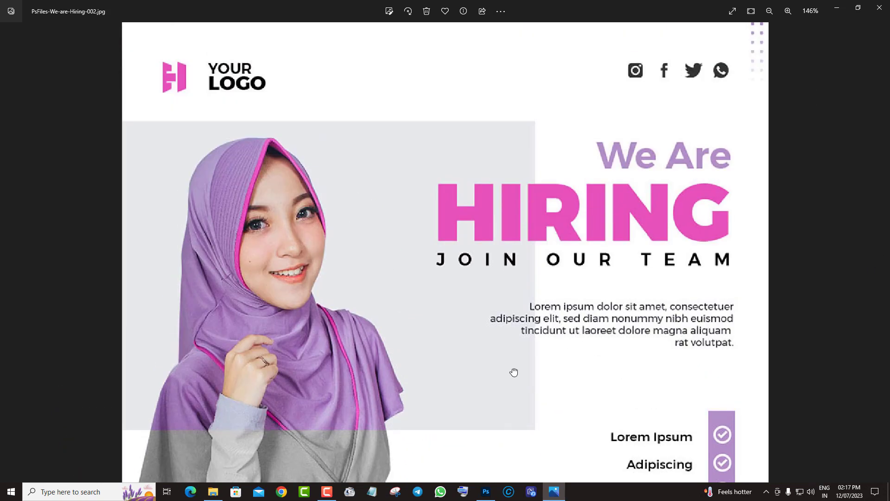
pyautogui.moveTo(496, 308); pyautogui.dragTo(543, 139)
pyautogui.scroll(-2, 477, 342)
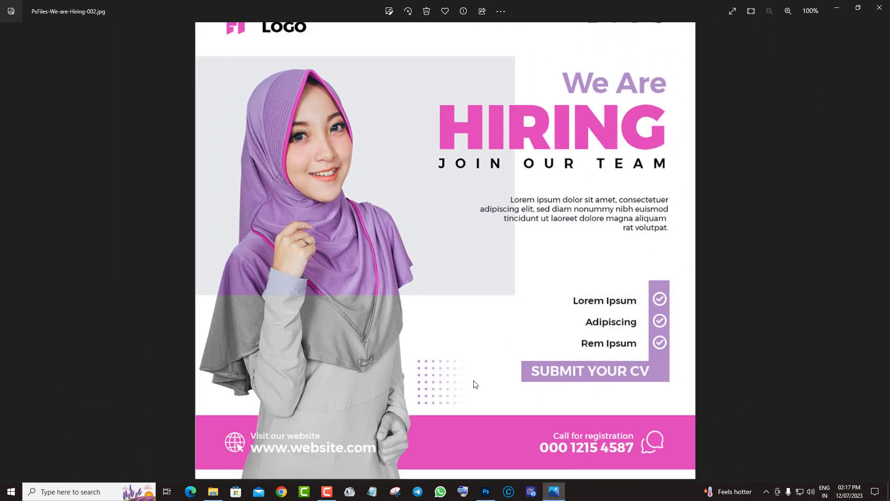
pyautogui.scroll(2, 408, 278)
pyautogui.moveTo(334, 139)
pyautogui.mouseDown()
pyautogui.moveTo(352, 284)
pyautogui.moveTo(528, 284)
pyautogui.mouseUp()
pyautogui.scroll(-2, 570, 340)
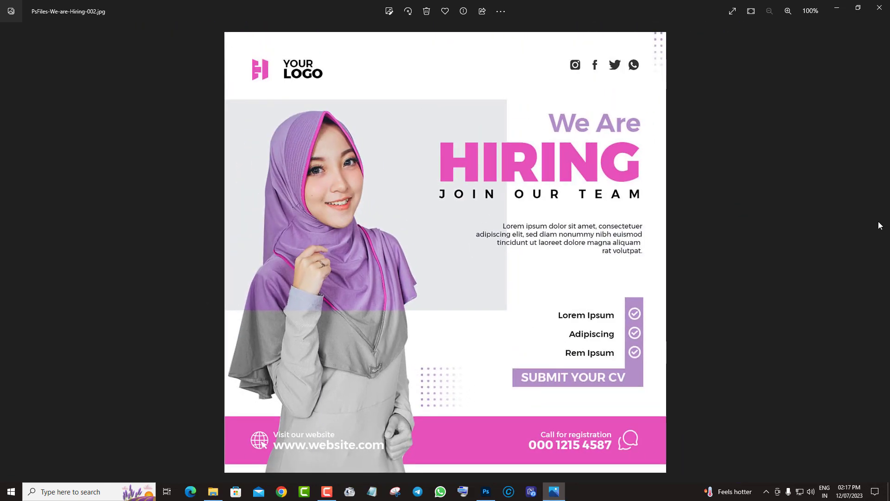
pyautogui.click(880, 7)
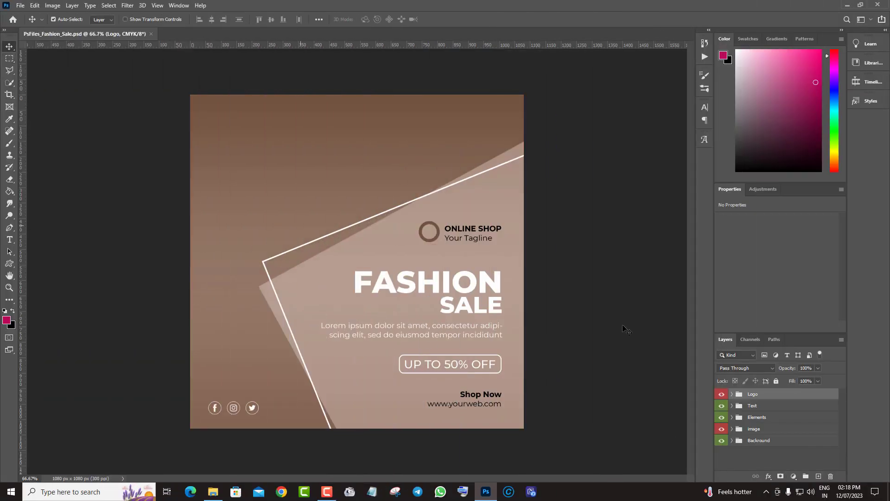
# Step: Toggle the Text group's visibility, then open the Place Your Image smart object as a .psb
pyautogui.click(720, 406)
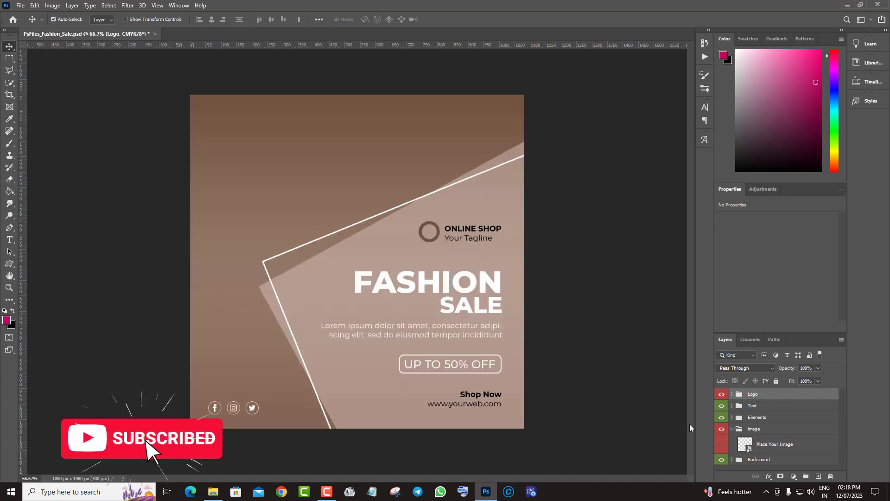
pyautogui.doubleClick(744, 444)
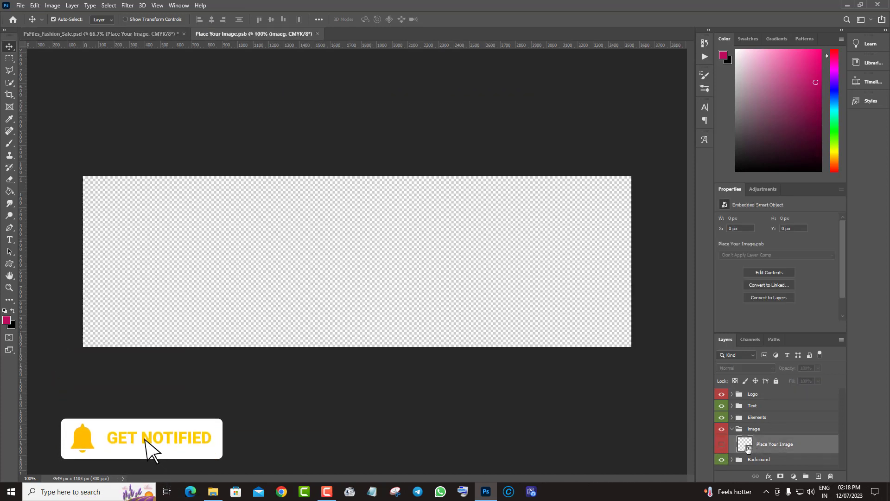
# Step: Open photo.png and drag it onto the Place Your Image.psb canvas
pyautogui.click(20, 5)
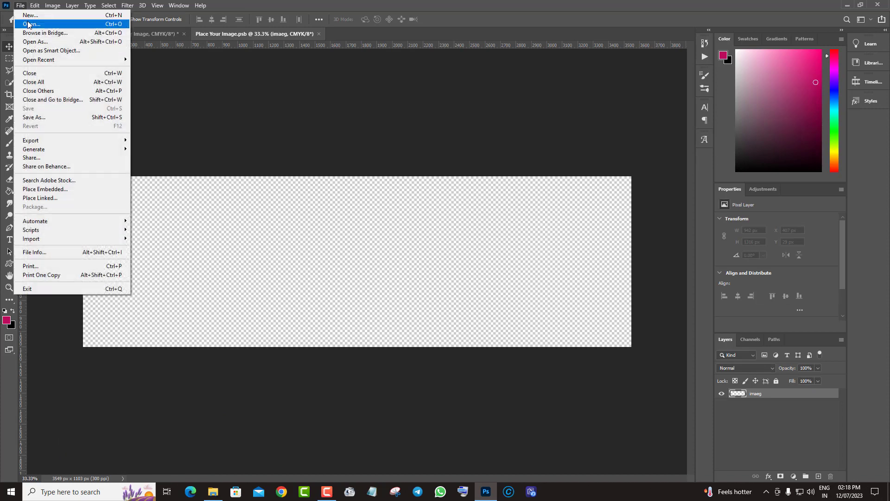
pyautogui.click(555, 345)
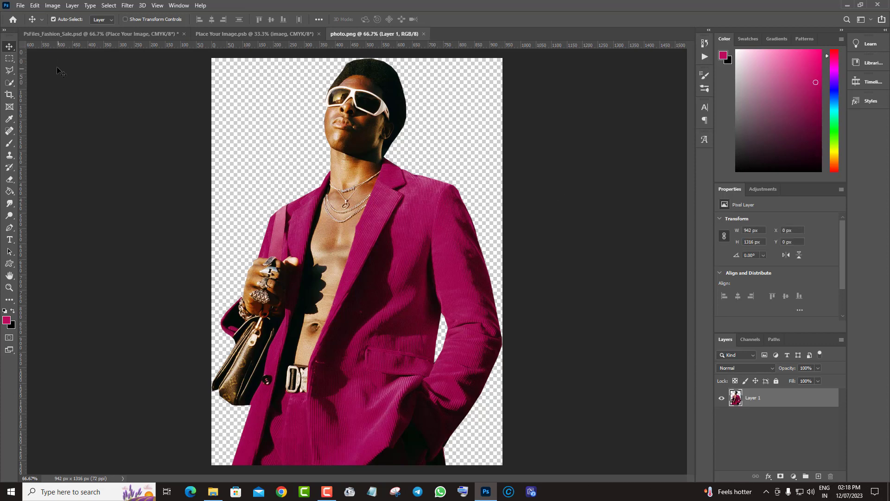
pyautogui.moveTo(369, 136); pyautogui.dragTo(248, 234)
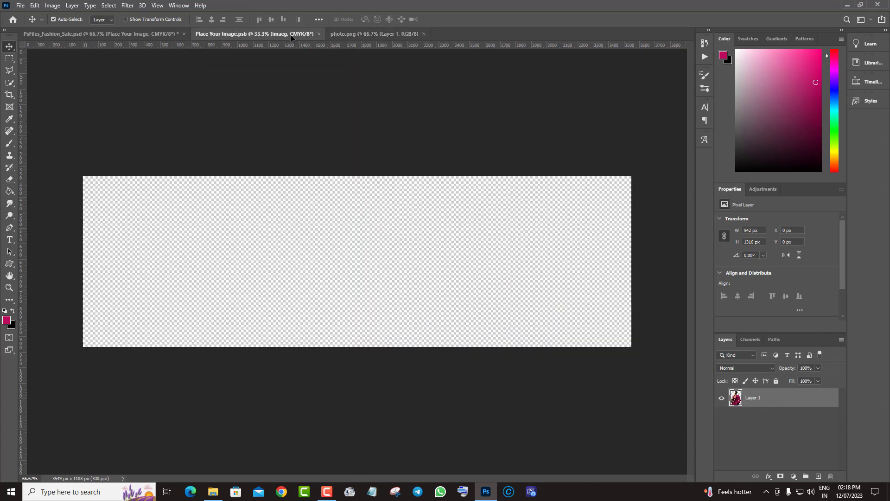
pyautogui.moveTo(297, 248); pyautogui.dragTo(249, 297)
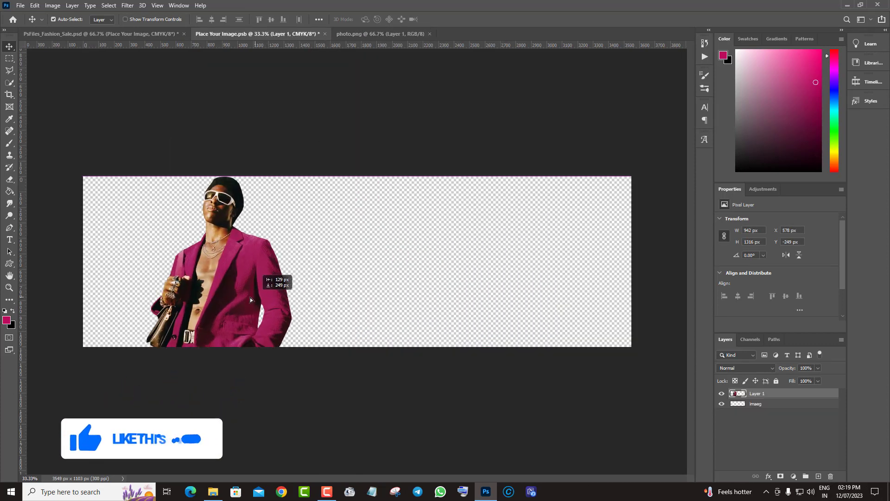
# Step: Free Transform the photo down to 786 × 1097 px and position it at the left
pyautogui.click(35, 5)
pyautogui.click(55, 208)
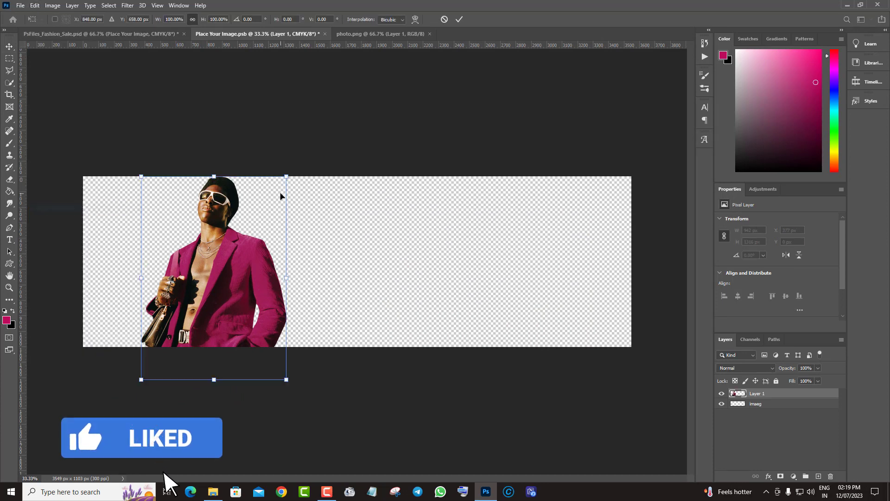
pyautogui.moveTo(284, 176); pyautogui.dragTo(260, 208)
pyautogui.moveTo(219, 259); pyautogui.dragTo(223, 232)
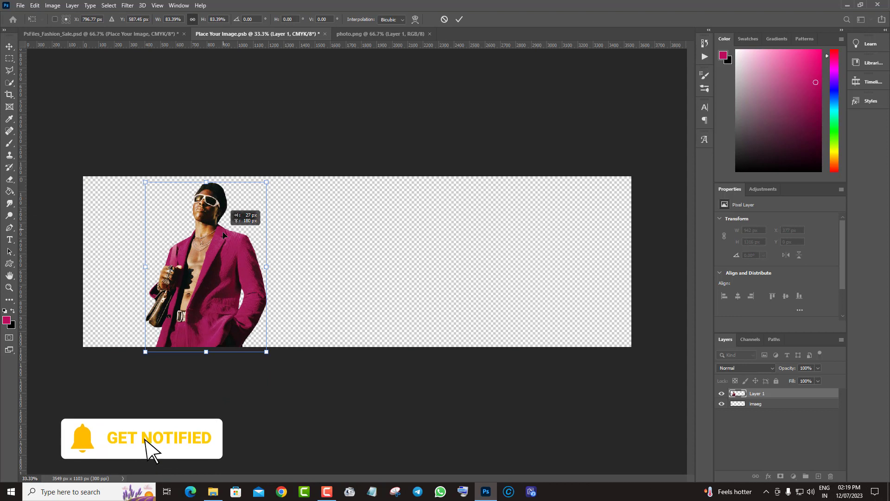
pyautogui.press('Return')
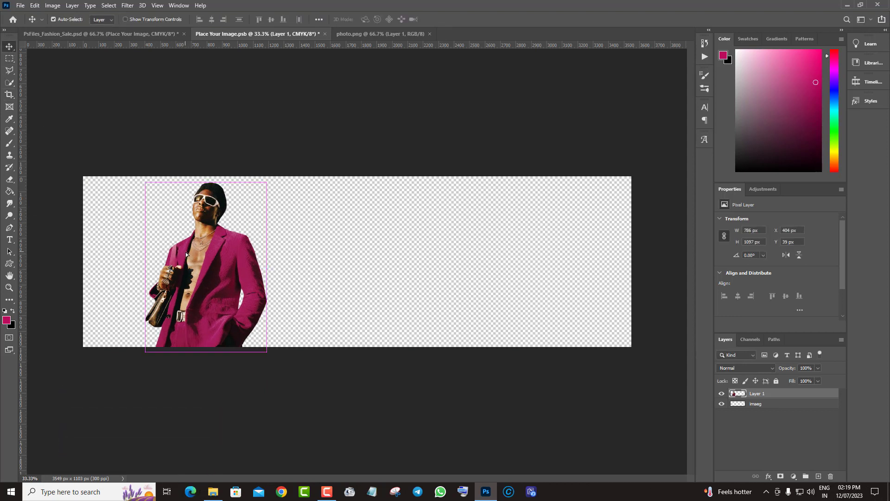
pyautogui.moveTo(186, 254); pyautogui.dragTo(202, 252)
# Step: Set the foreground colour to magenta and fill the placeholder's empty background with it
pyautogui.click(5, 321)
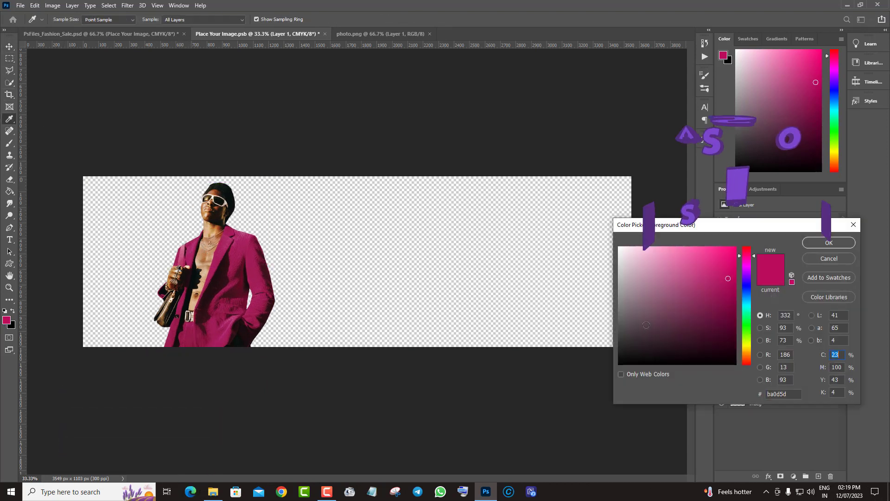
pyautogui.click(823, 241)
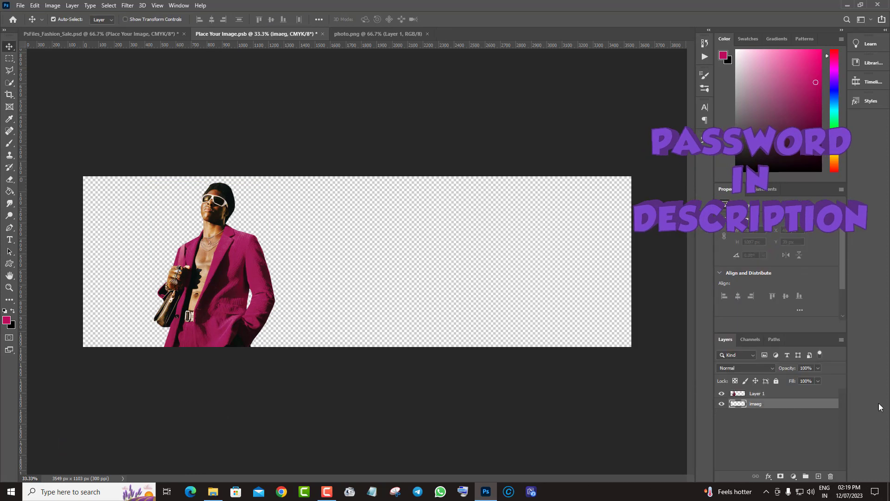
pyautogui.click(7, 322)
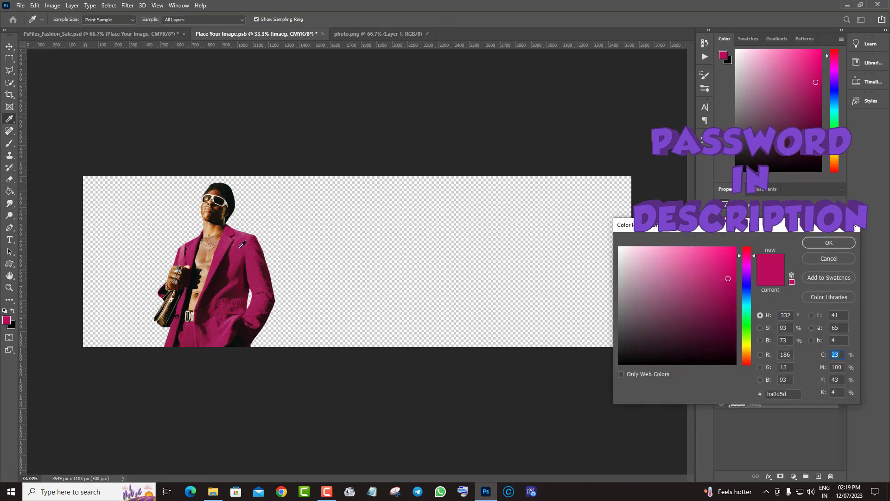
pyautogui.click(842, 246)
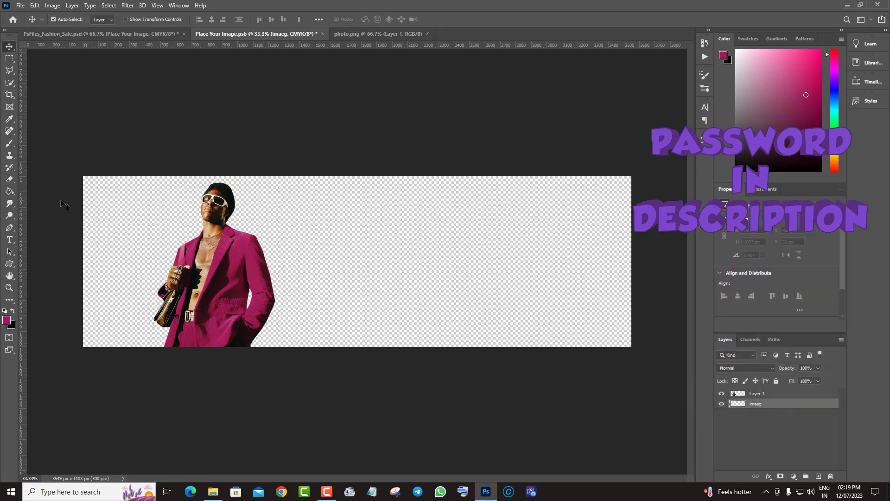
pyautogui.click(456, 269)
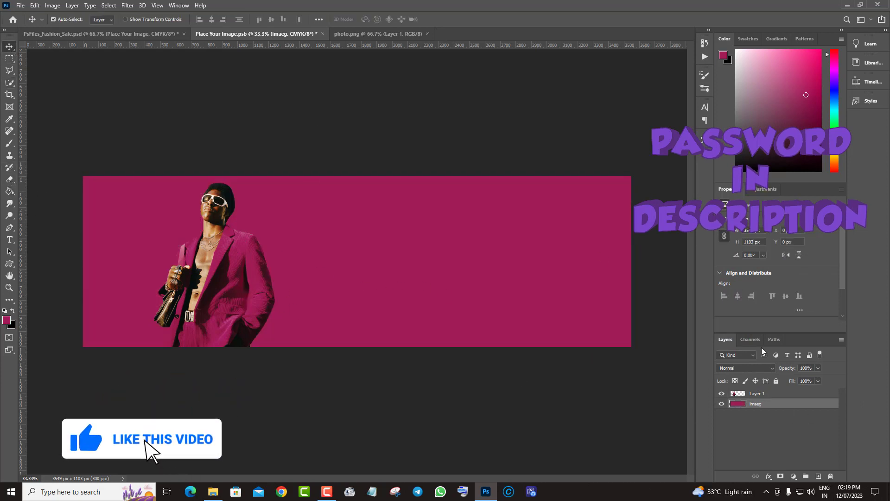
# Step: Close photo.png and the placeholder document, saving the changes into the flyer
pyautogui.click(427, 34)
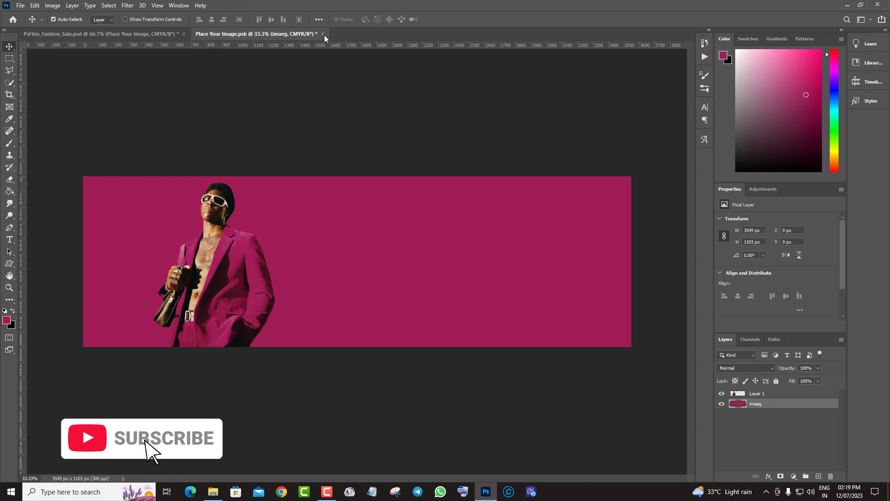
pyautogui.click(324, 35)
pyautogui.click(402, 183)
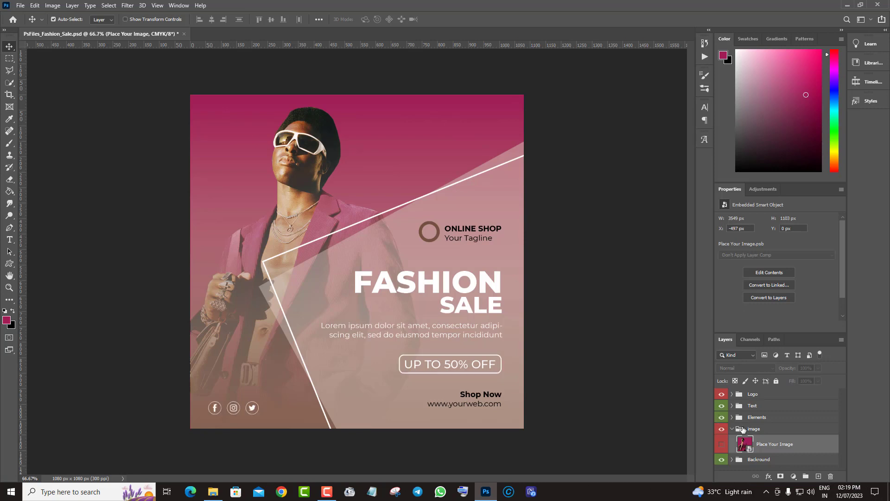
pyautogui.click(731, 460)
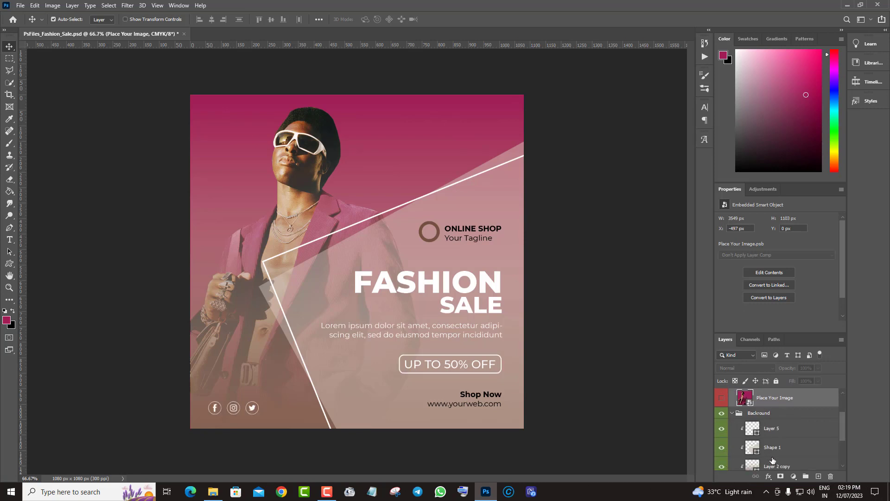
pyautogui.click(722, 448)
pyautogui.click(722, 429)
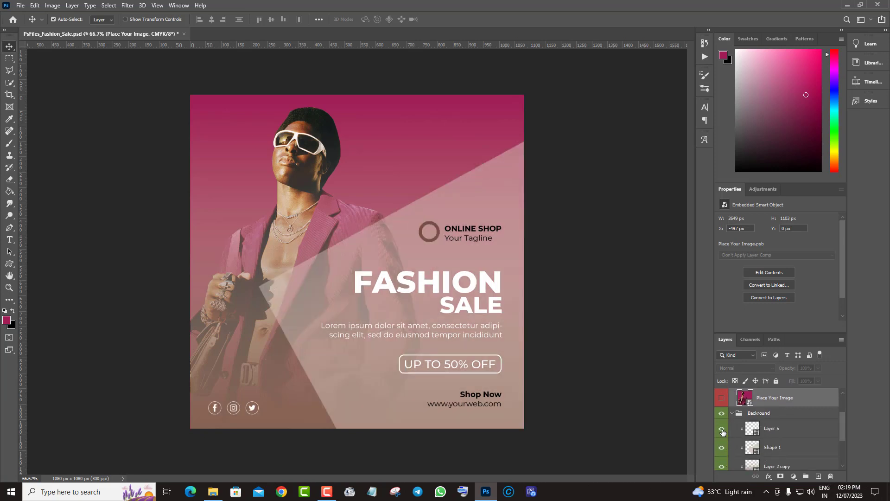
pyautogui.click(818, 455)
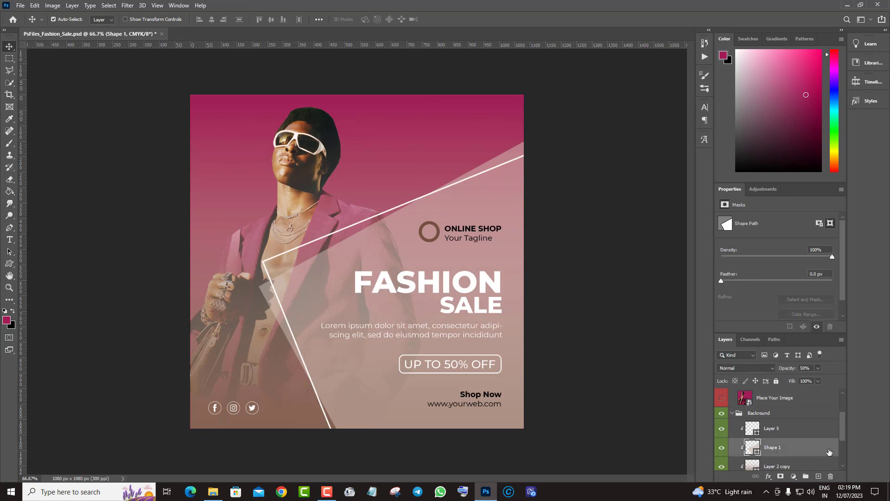
pyautogui.doubleClick(829, 450)
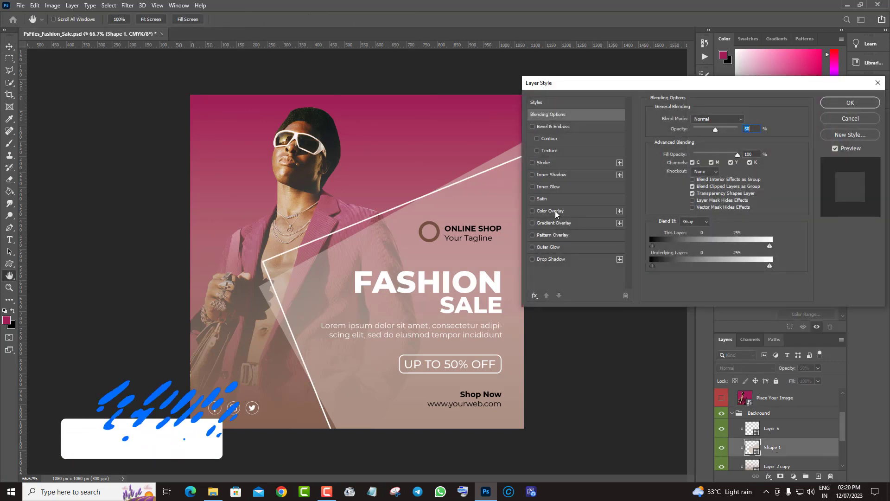
pyautogui.click(550, 210)
pyautogui.click(746, 120)
pyautogui.click(732, 252)
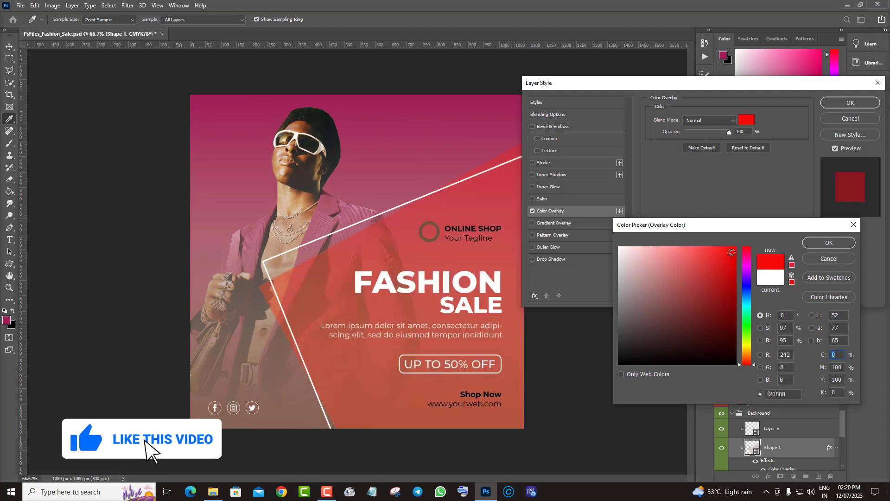
pyautogui.moveTo(743, 312)
pyautogui.mouseDown()
pyautogui.moveTo(747, 333)
pyautogui.moveTo(736, 358)
pyautogui.mouseUp()
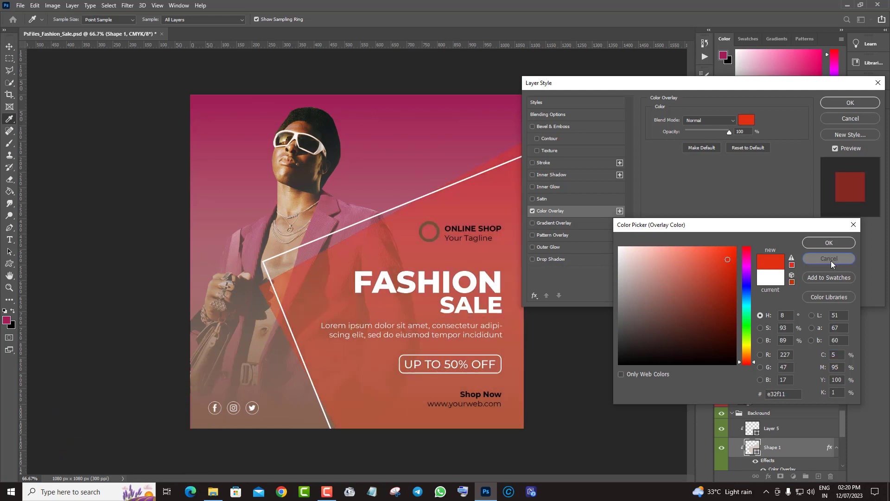
pyautogui.click(829, 258)
pyautogui.click(533, 211)
pyautogui.click(551, 223)
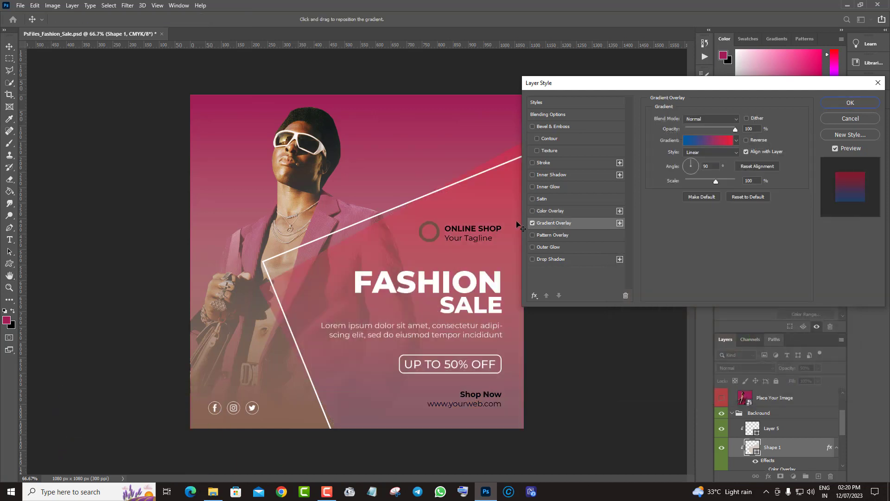
pyautogui.click(701, 142)
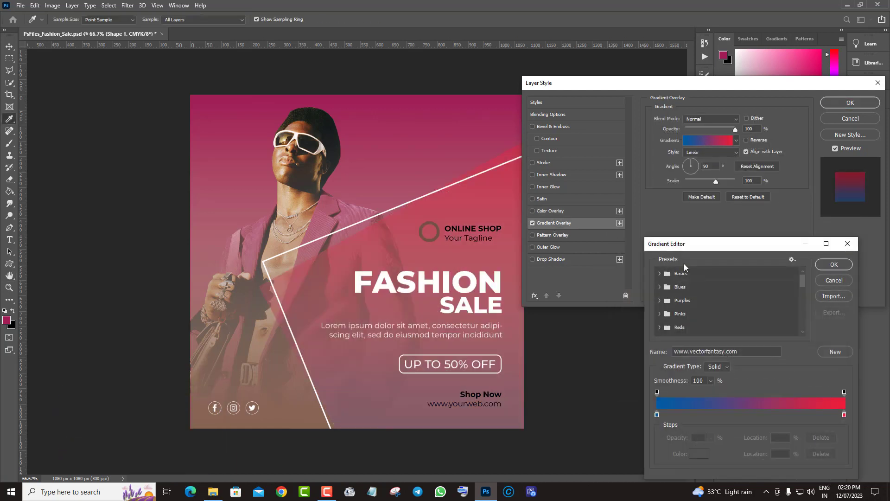
pyautogui.click(660, 287)
pyautogui.scroll(-1, 754, 304)
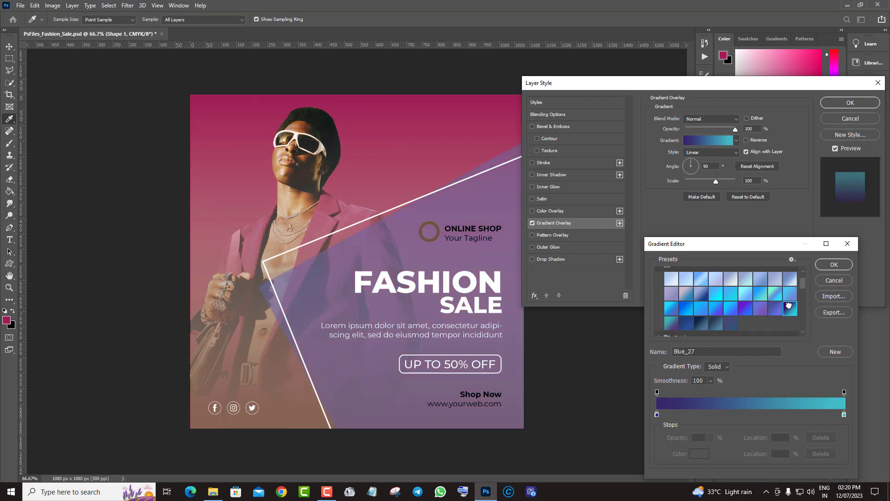
pyautogui.click(770, 292)
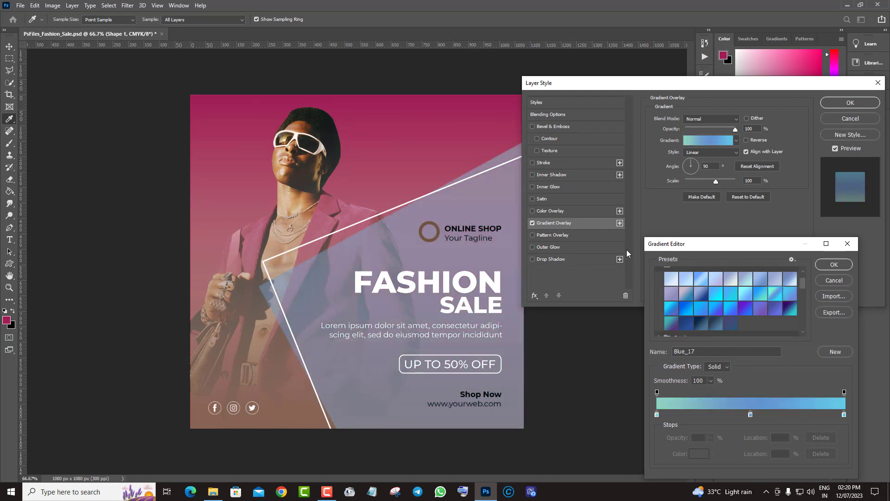
pyautogui.scroll(-1, 661, 319)
pyautogui.scroll(-1, 661, 319)
pyautogui.scroll(-1, 724, 320)
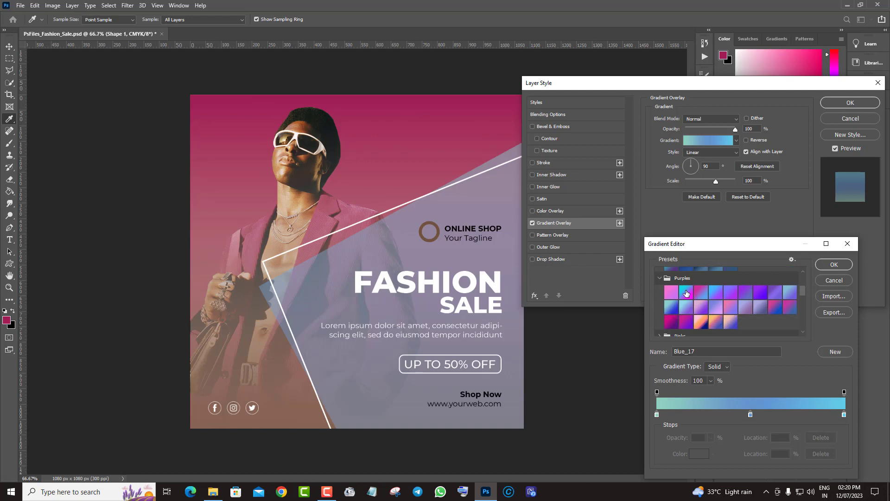
pyautogui.click(685, 291)
pyautogui.click(700, 307)
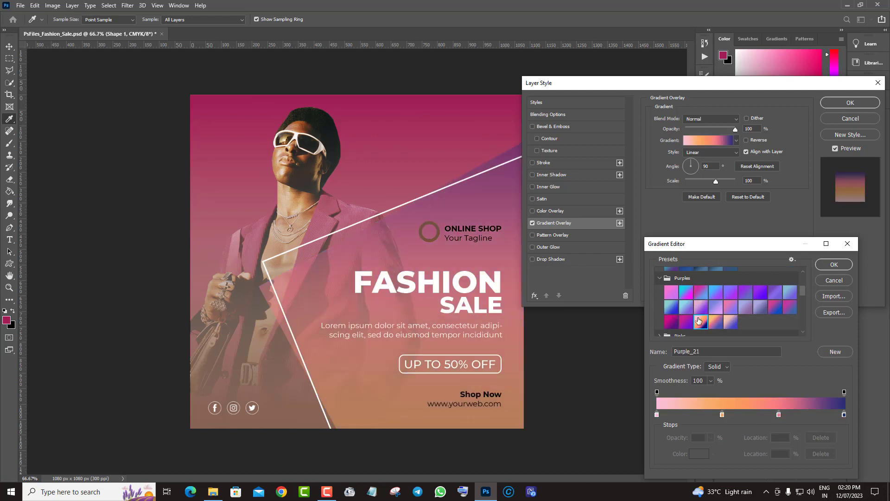
pyautogui.click(789, 310)
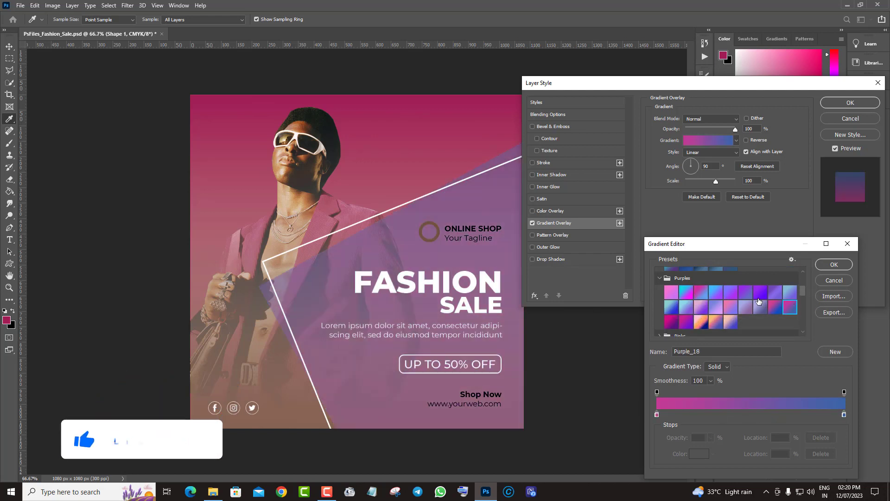
pyautogui.click(833, 280)
pyautogui.click(532, 223)
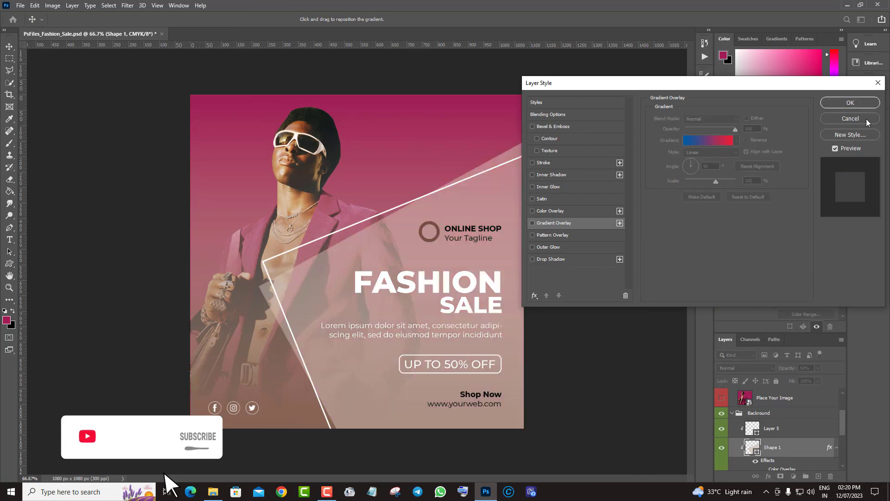
pyautogui.press('Return')
# Step: Compare the pale wash layers, then raise Layer 2 copy's opacity to 97%
pyautogui.click(721, 431)
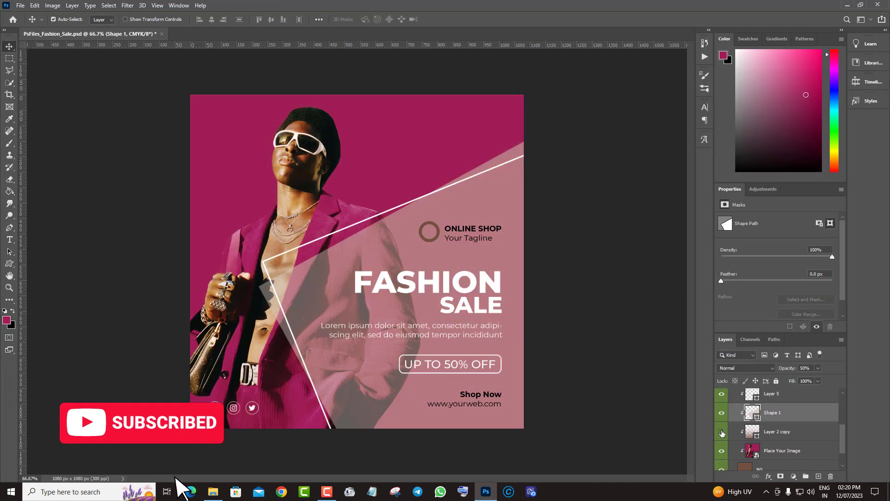
pyautogui.click(793, 432)
pyautogui.click(721, 412)
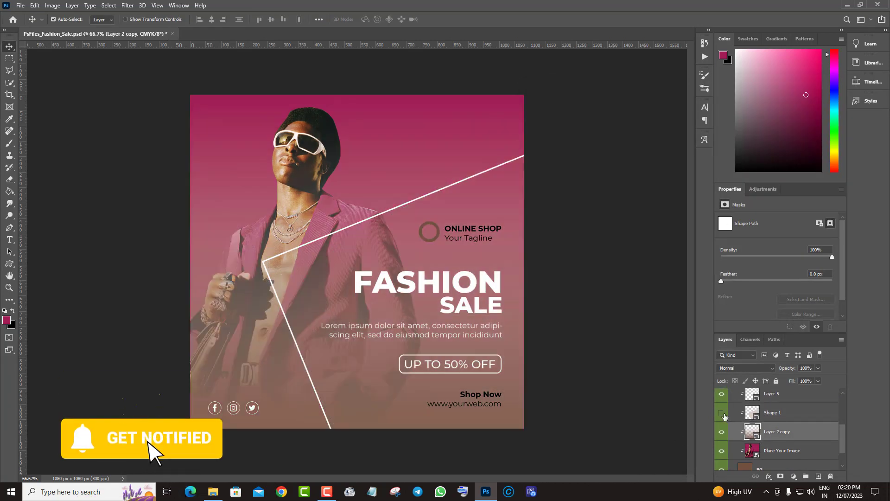
pyautogui.click(735, 412)
pyautogui.click(722, 431)
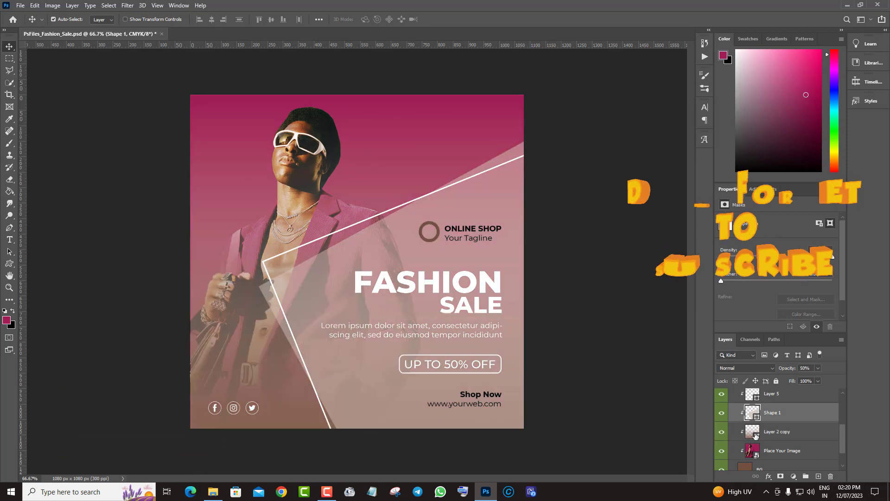
pyautogui.click(809, 435)
pyautogui.click(817, 368)
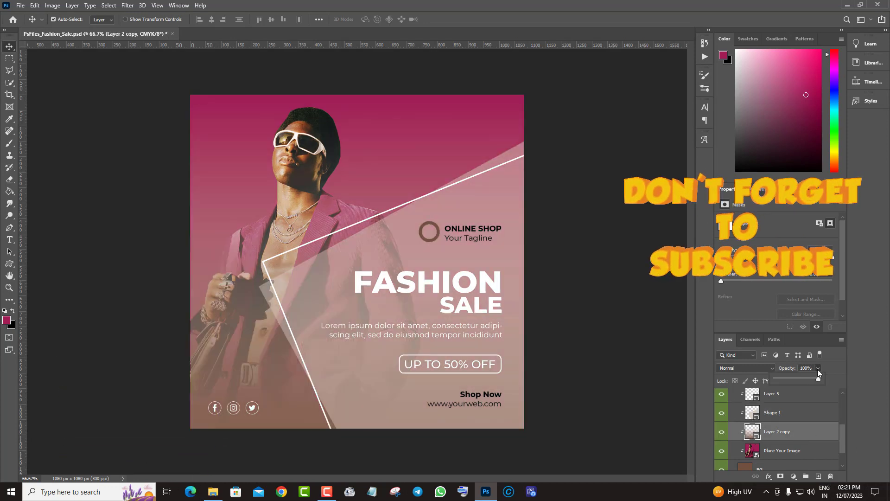
pyautogui.moveTo(805, 379)
pyautogui.mouseDown()
pyautogui.moveTo(780, 379)
pyautogui.moveTo(817, 382)
pyautogui.mouseUp()
pyautogui.click(833, 374)
# Step: Expand the Text group and select the 'up to 50% off' text layer
pyautogui.scroll(-2, 820, 432)
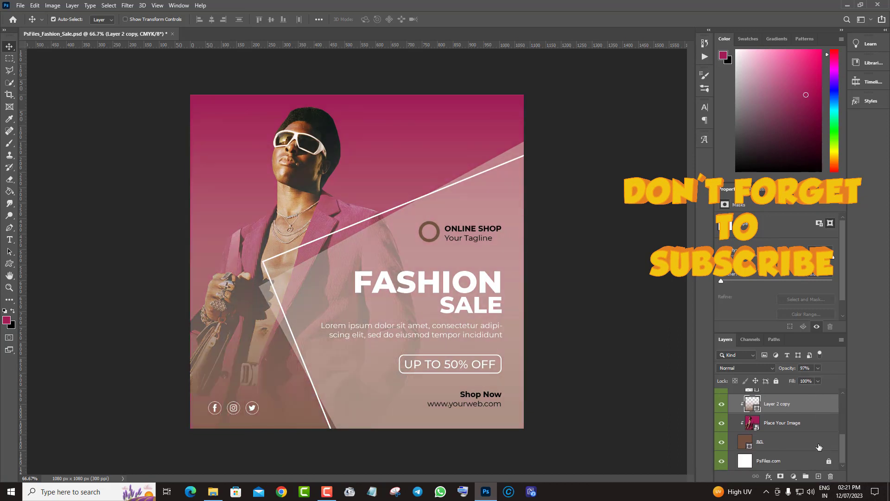
pyautogui.click(773, 462)
pyautogui.scroll(5, 803, 446)
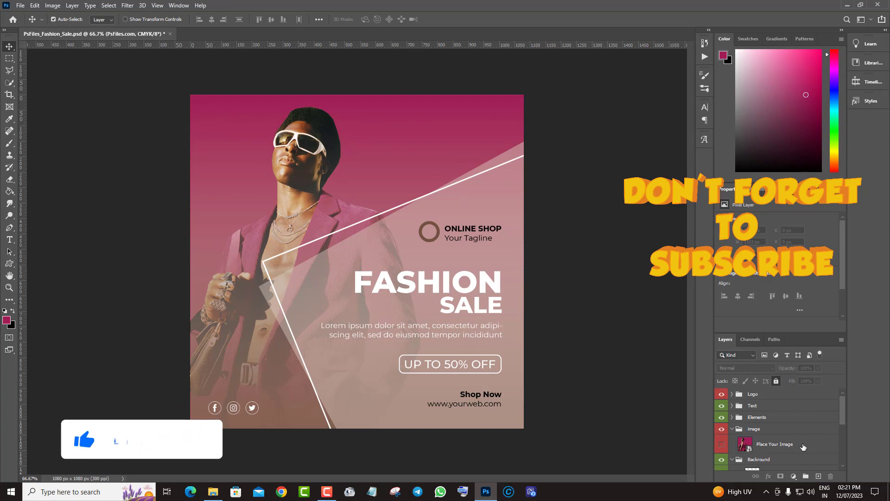
pyautogui.click(732, 405)
pyautogui.click(721, 420)
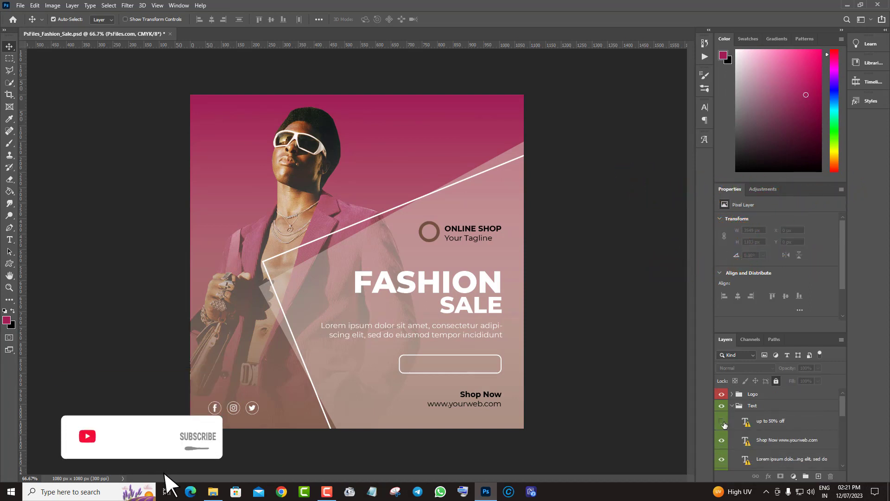
pyautogui.click(748, 425)
# Step: Swap missing Montserrat Regular, Bold and Medium for Montserrat Extra Bold, then select the fashion SALE layer
pyautogui.doubleClick(747, 425)
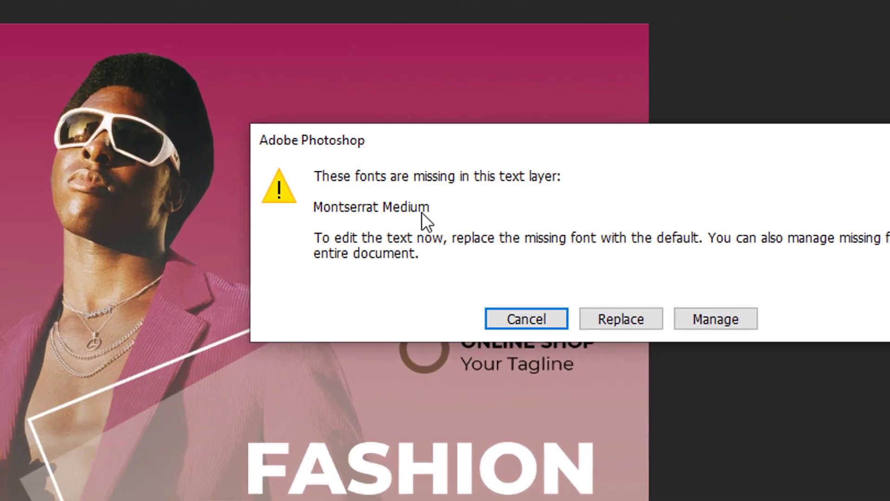
pyautogui.click(712, 320)
pyautogui.click(642, 162)
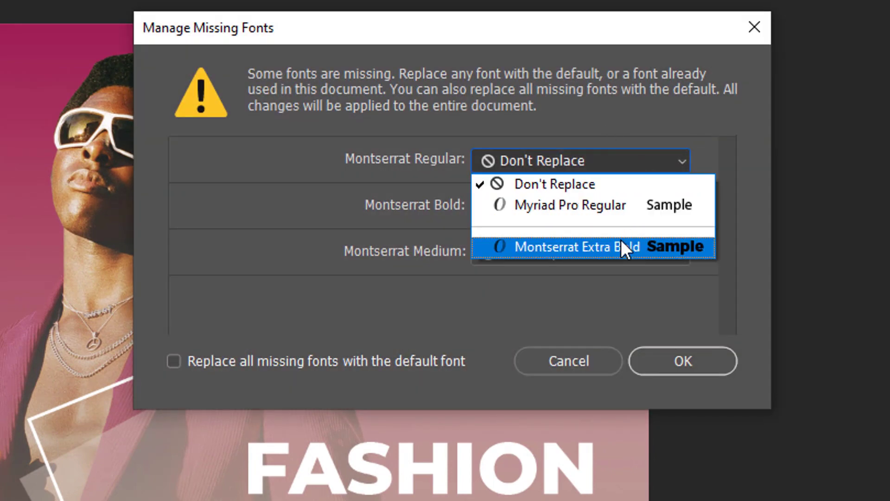
pyautogui.click(620, 246)
pyautogui.click(581, 208)
pyautogui.click(592, 293)
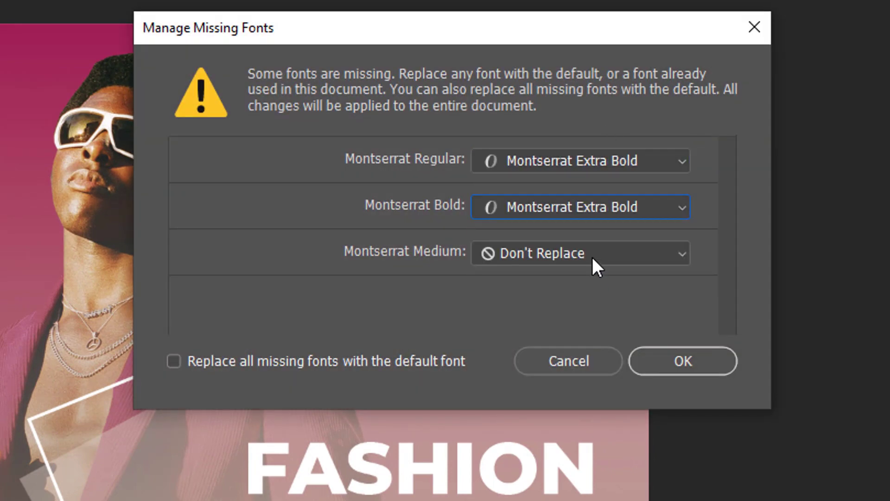
pyautogui.click(591, 255)
pyautogui.click(620, 337)
pyautogui.click(539, 236)
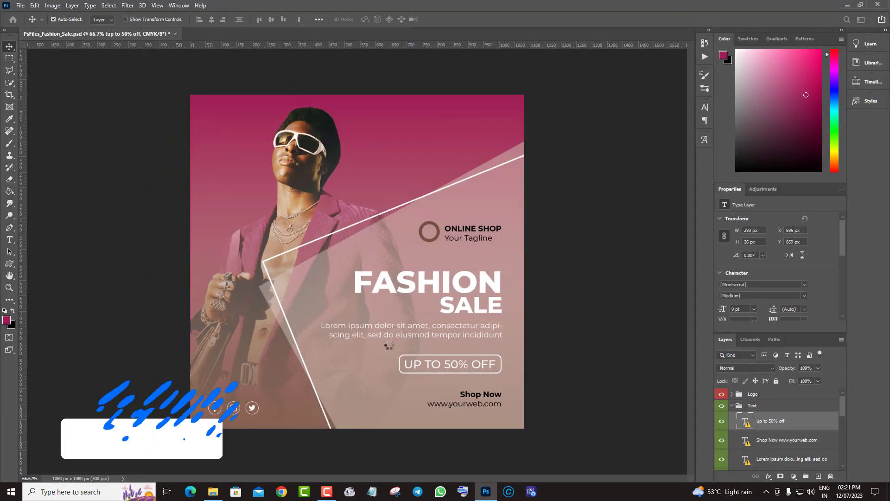
pyautogui.scroll(-2, 798, 446)
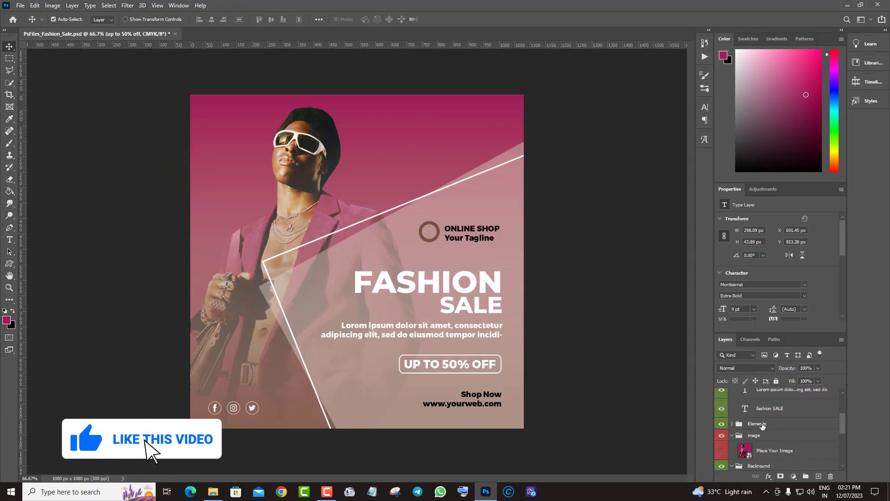
pyautogui.click(783, 410)
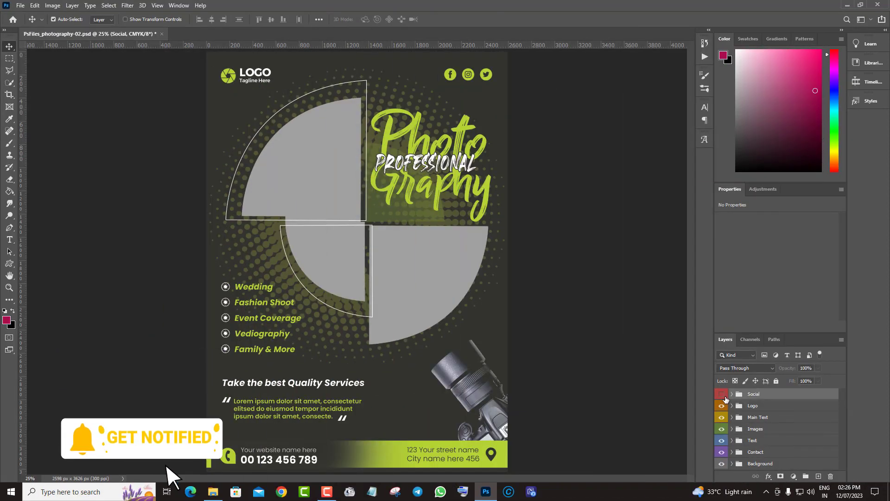
# Step: Toggle the social icons, Logo, Main Text, Text and background groups to inspect them
pyautogui.click(721, 394)
pyautogui.click(723, 406)
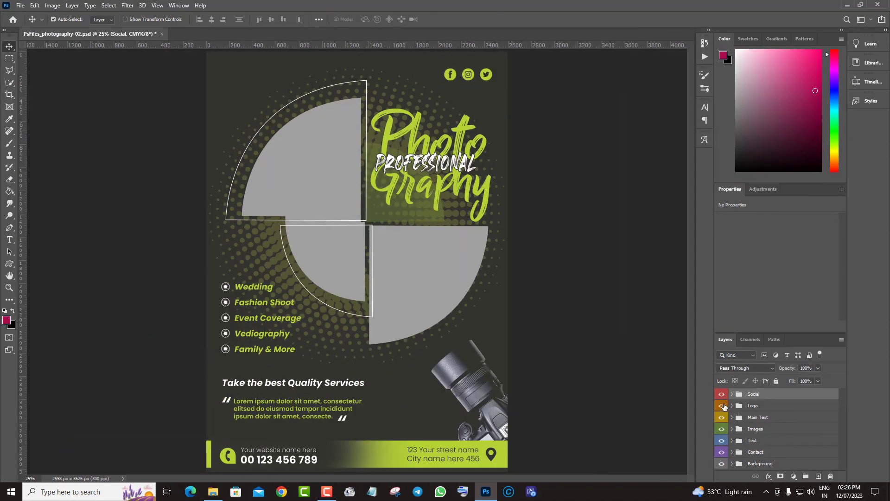
pyautogui.click(723, 417)
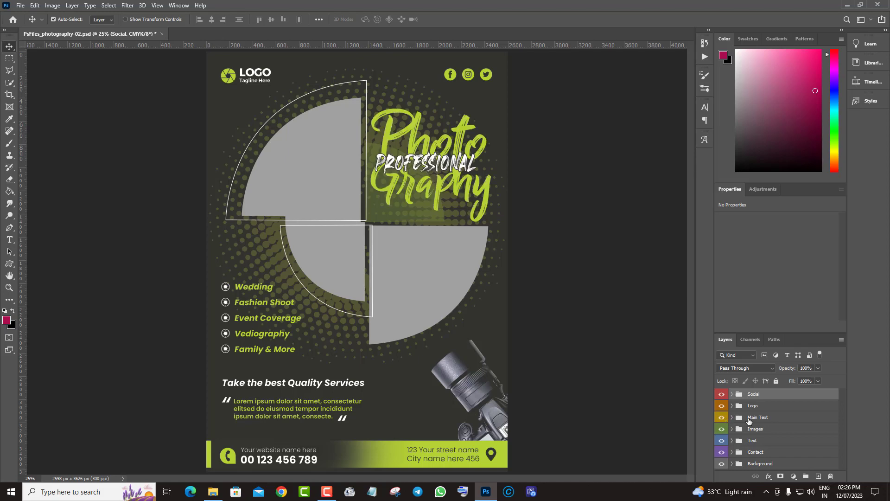
pyautogui.click(721, 428)
pyautogui.click(721, 440)
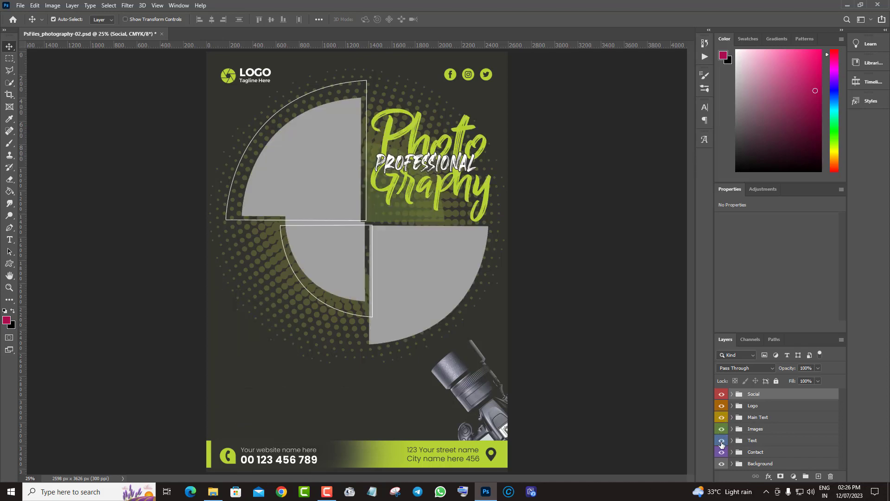
pyautogui.click(720, 464)
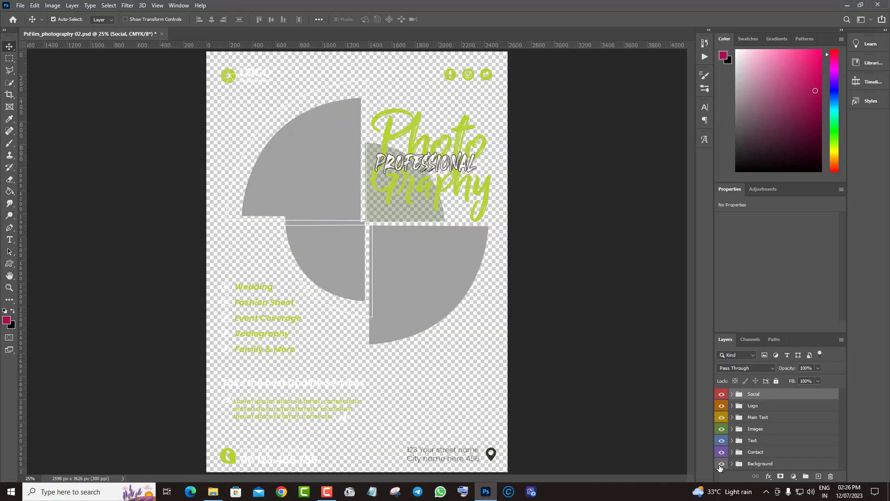
# Step: Convert the Image 1 layer into an embedded smart object
pyautogui.scroll(-1, 773, 434)
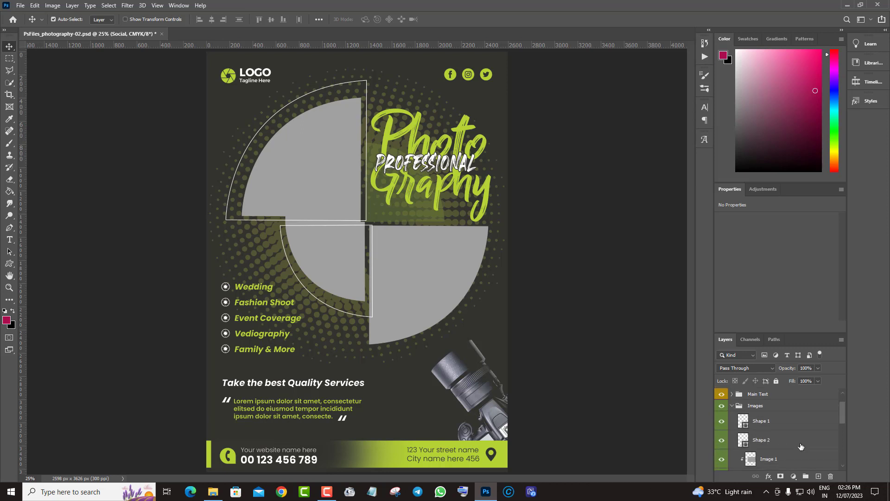
pyautogui.scroll(-1, 769, 445)
pyautogui.rightClick(816, 440)
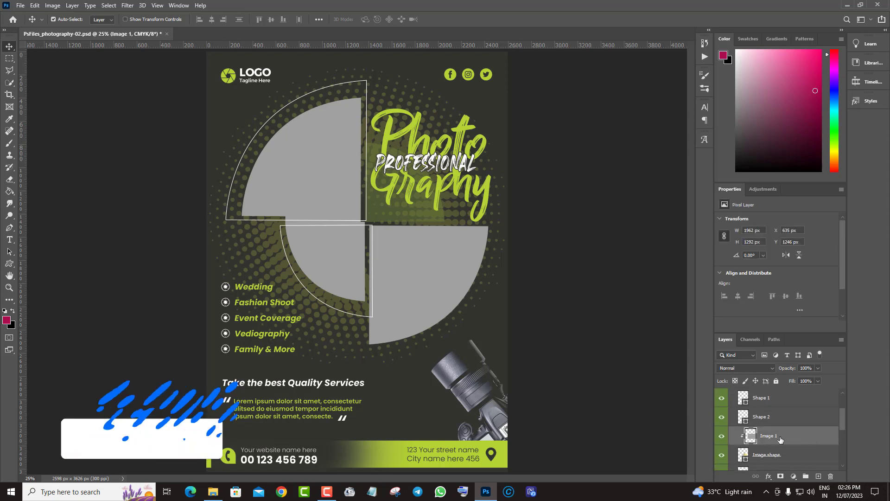
pyautogui.click(796, 172)
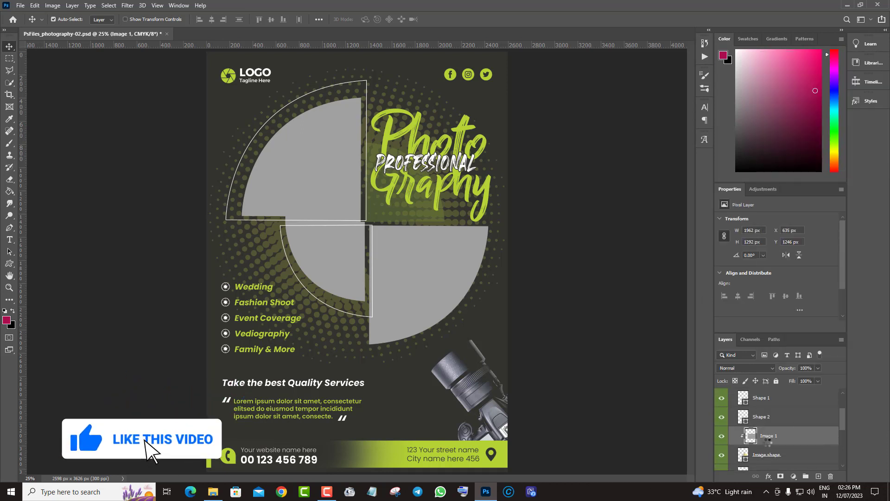
# Step: Place the bride photo into the Image 1 smart object and save it
pyautogui.doubleClick(751, 437)
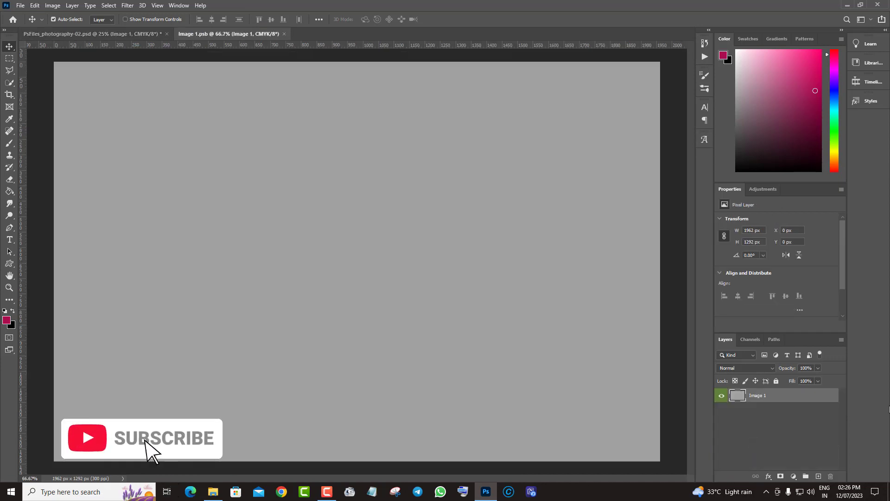
pyautogui.click(20, 6)
pyautogui.click(31, 24)
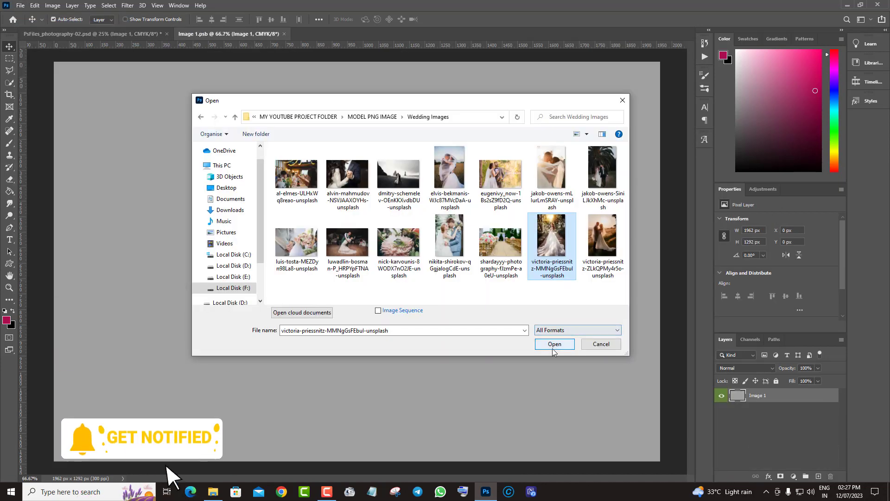
pyautogui.click(552, 342)
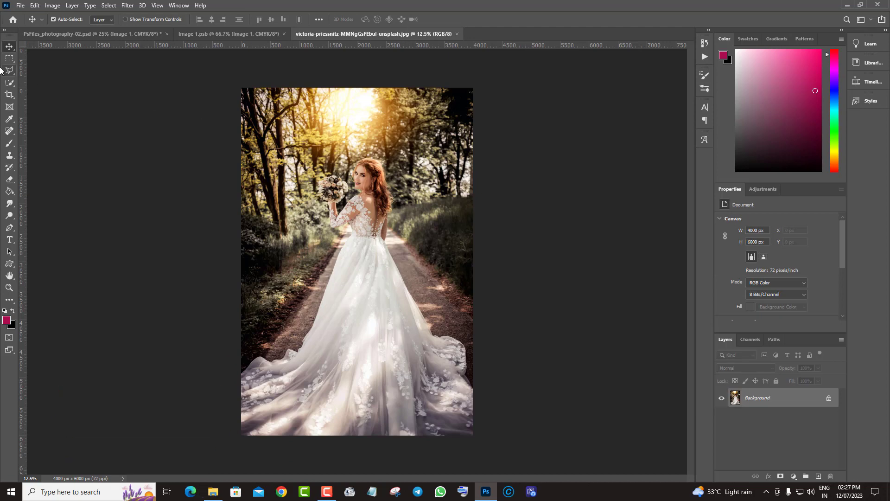
pyautogui.click(203, 33)
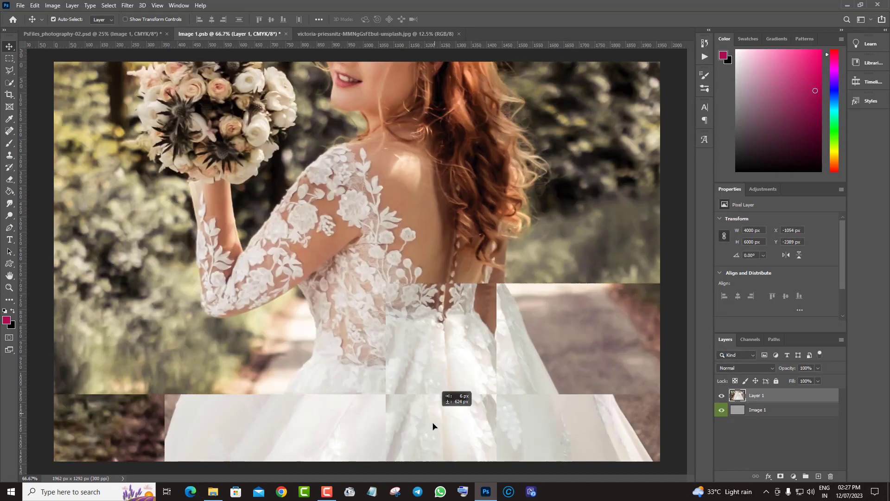
pyautogui.moveTo(347, 254)
pyautogui.mouseDown()
pyautogui.moveTo(439, 287)
pyautogui.moveTo(437, 385)
pyautogui.mouseUp()
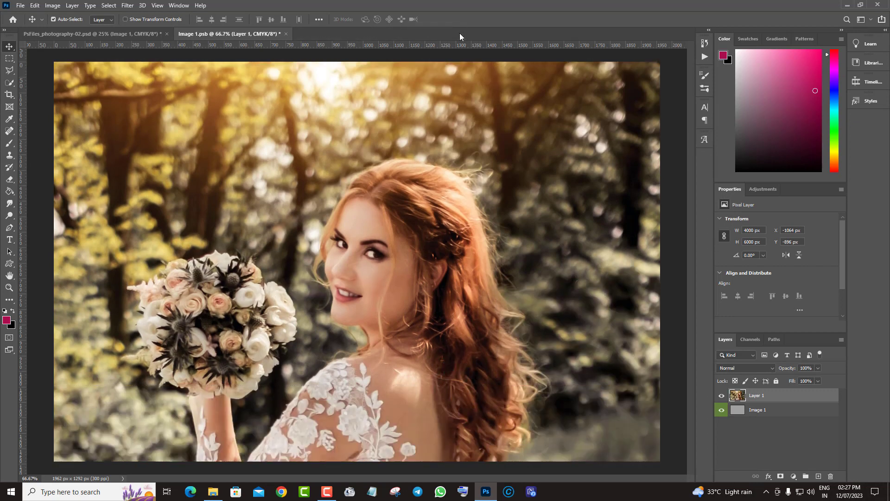
pyautogui.click(286, 34)
pyautogui.click(404, 183)
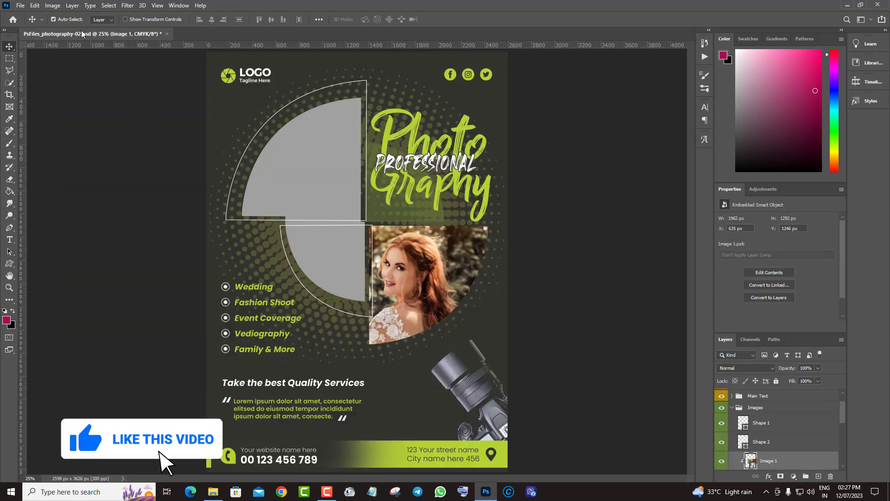
# Step: Free-transform the bride photo to about 80.43%, shifted right, then select Image 2
pyautogui.click(34, 5)
pyautogui.click(69, 210)
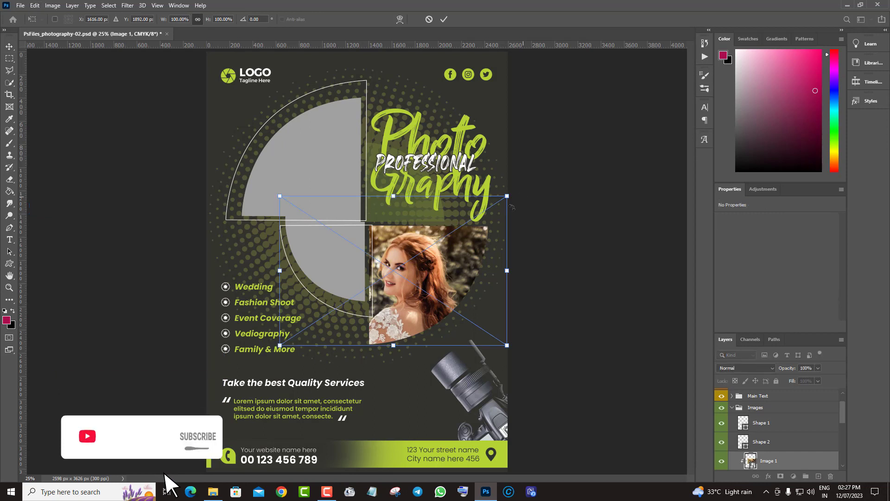
pyautogui.moveTo(513, 197)
pyautogui.mouseDown()
pyautogui.moveTo(464, 227)
pyautogui.moveTo(474, 248)
pyautogui.mouseUp()
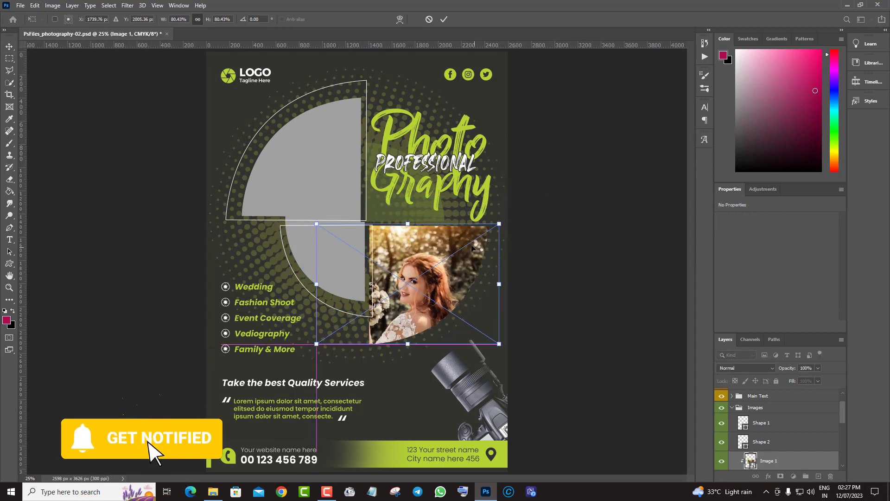
pyautogui.press('Return')
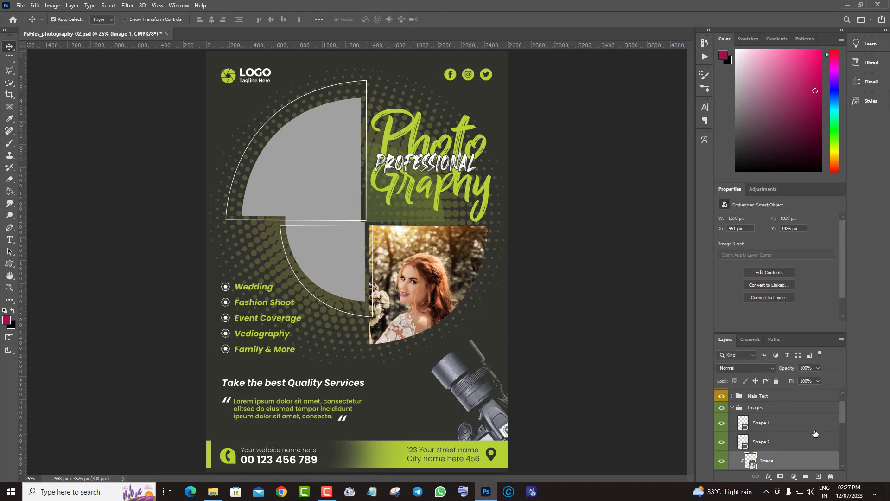
pyautogui.scroll(-2, 815, 434)
pyautogui.click(788, 437)
# Step: Convert Image 2 to a smart object, open its contents and the couple photo
pyautogui.rightClick(816, 437)
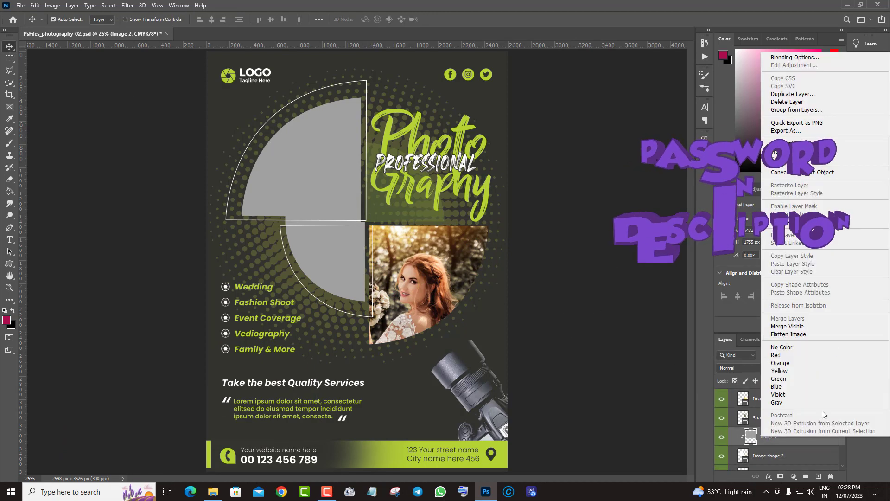
pyautogui.click(802, 172)
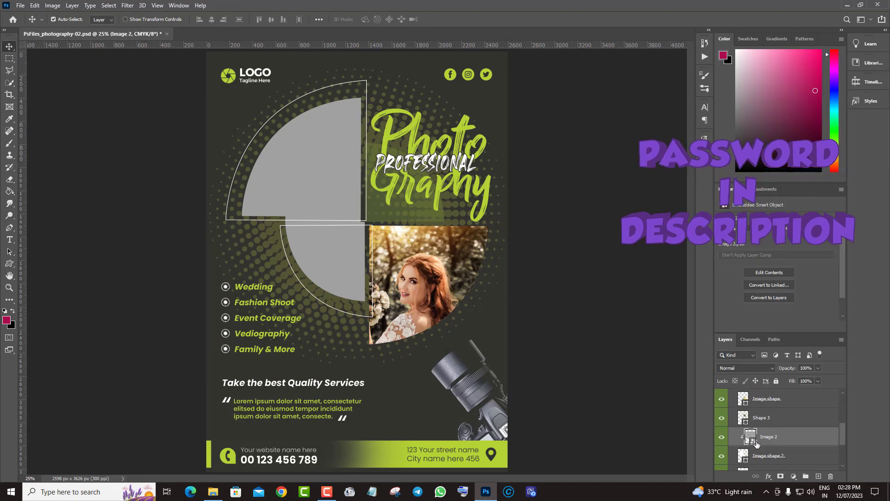
pyautogui.doubleClick(752, 442)
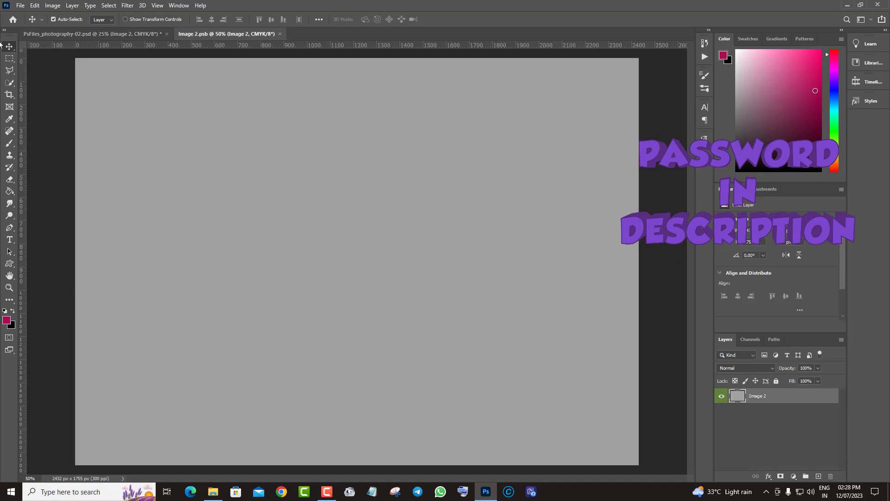
pyautogui.click(20, 5)
pyautogui.click(24, 25)
pyautogui.click(500, 199)
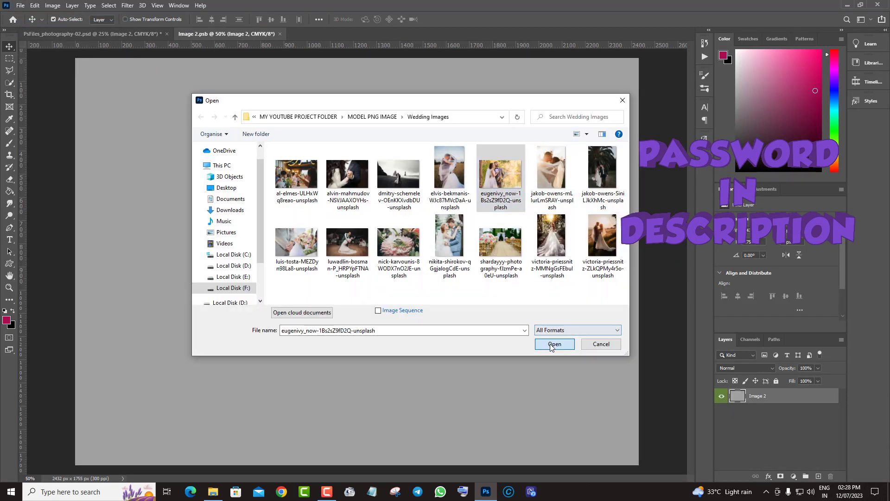
pyautogui.click(553, 345)
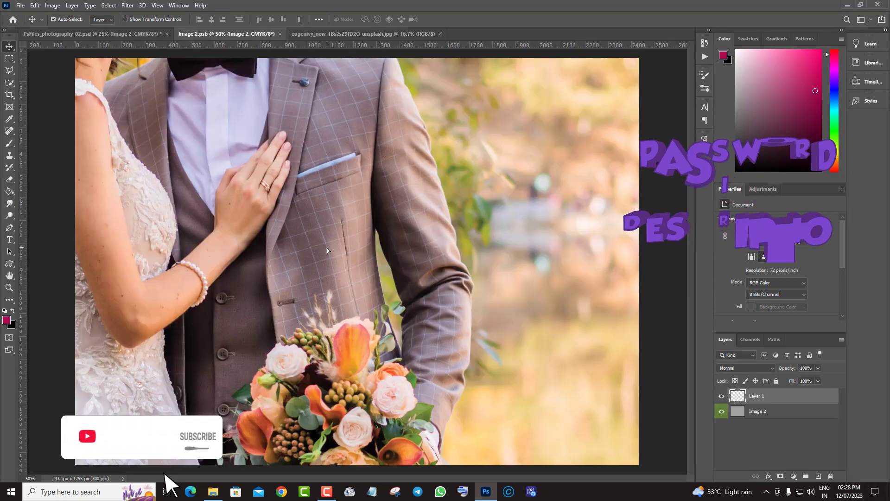
# Step: Drag the couple photo into the Image 2 smart object and save it
pyautogui.moveTo(222, 36)
pyautogui.mouseDown()
pyautogui.moveTo(451, 312)
pyautogui.moveTo(539, 260)
pyautogui.mouseUp()
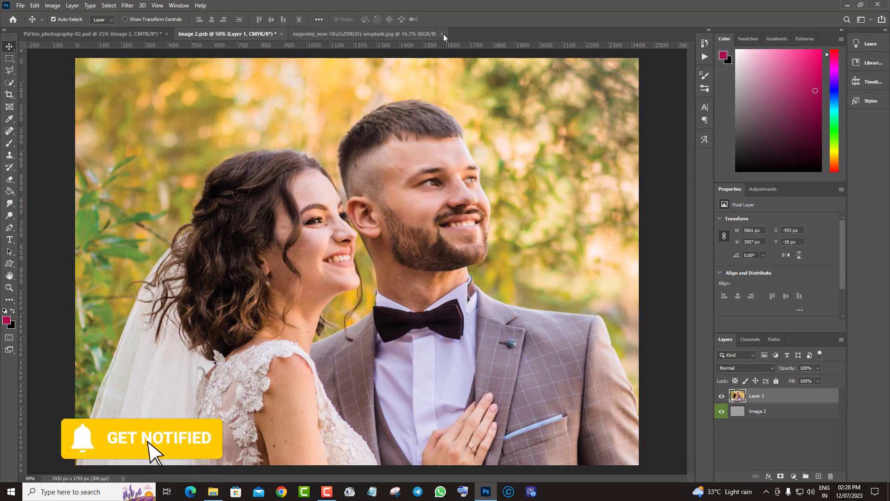
pyautogui.click(443, 34)
pyautogui.click(281, 34)
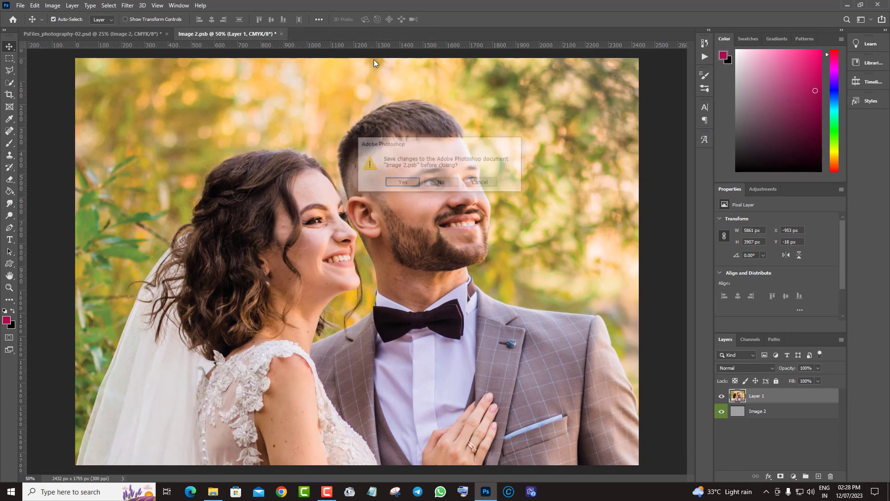
pyautogui.click(398, 182)
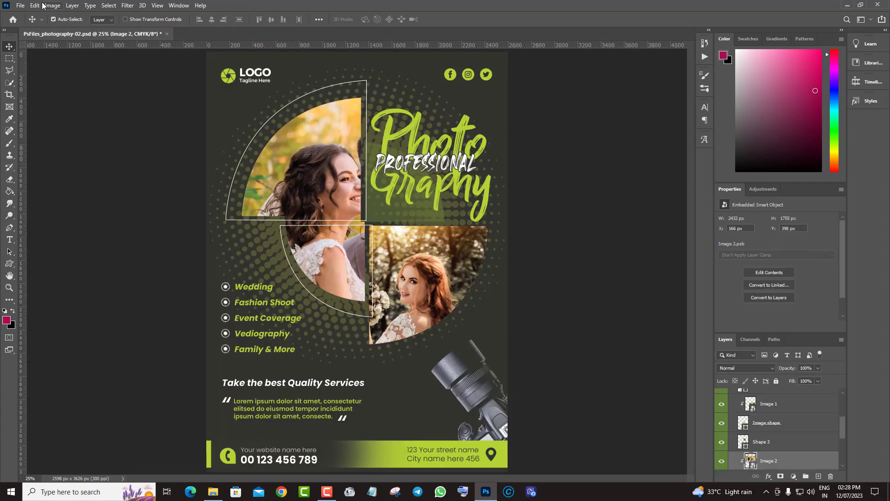
# Step: Free-transform the couple photo to 109.57% and move it left into the frame
pyautogui.click(35, 5)
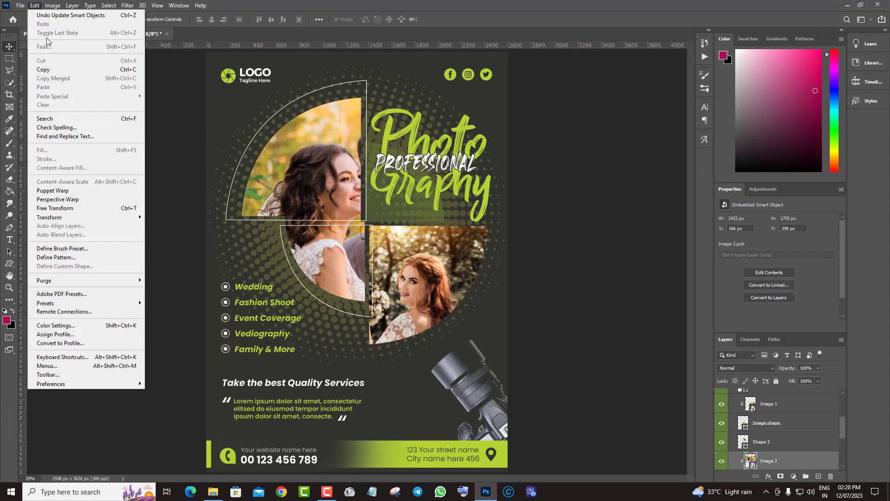
pyautogui.click(78, 208)
pyautogui.moveTo(431, 197); pyautogui.dragTo(334, 173)
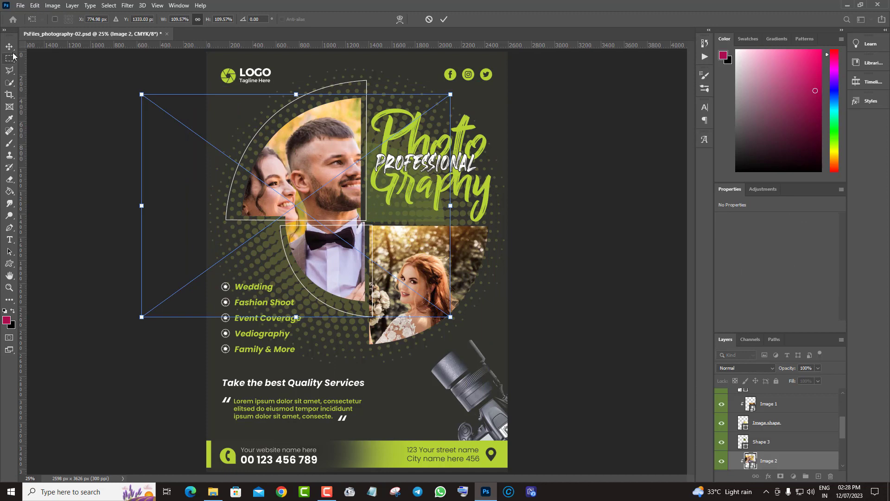
pyautogui.moveTo(354, 186); pyautogui.dragTo(344, 188)
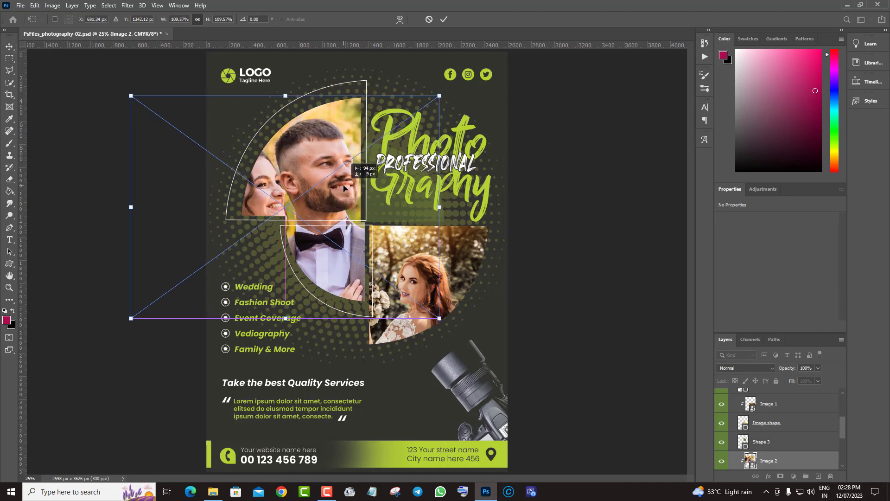
pyautogui.rightClick(12, 47)
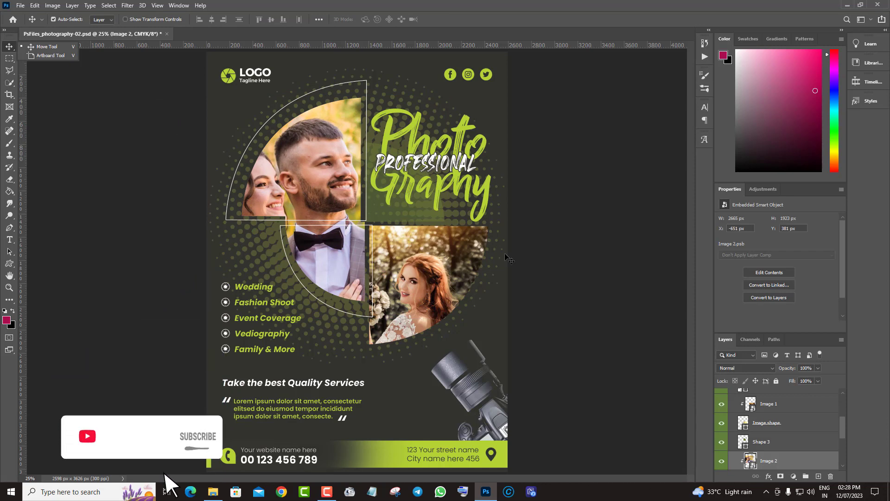
pyautogui.scroll(-5, 770, 426)
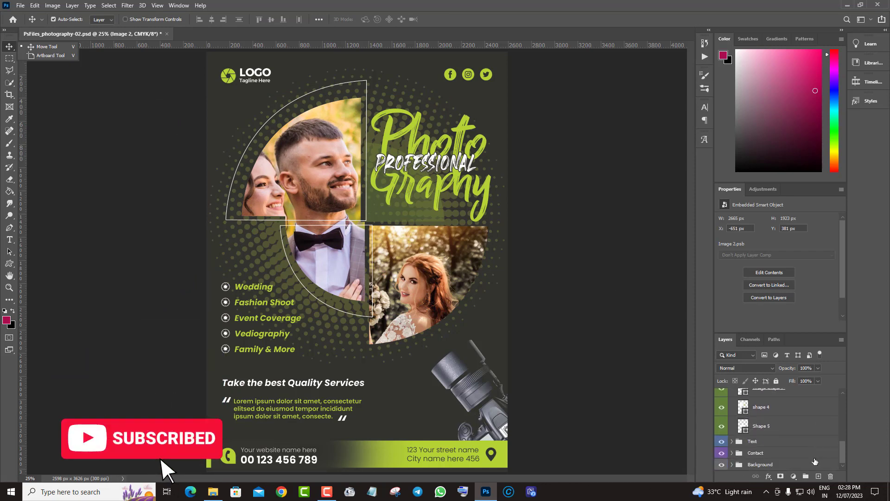
pyautogui.click(731, 464)
pyautogui.scroll(-3, 760, 431)
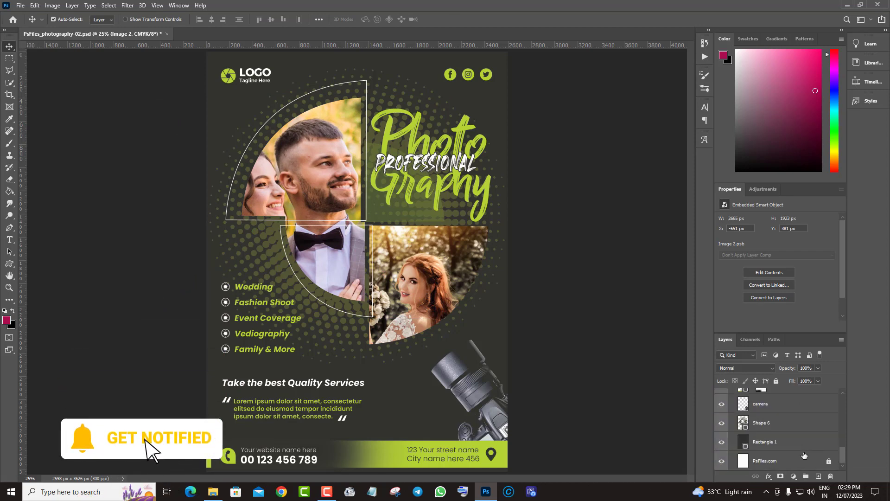
pyautogui.doubleClick(743, 442)
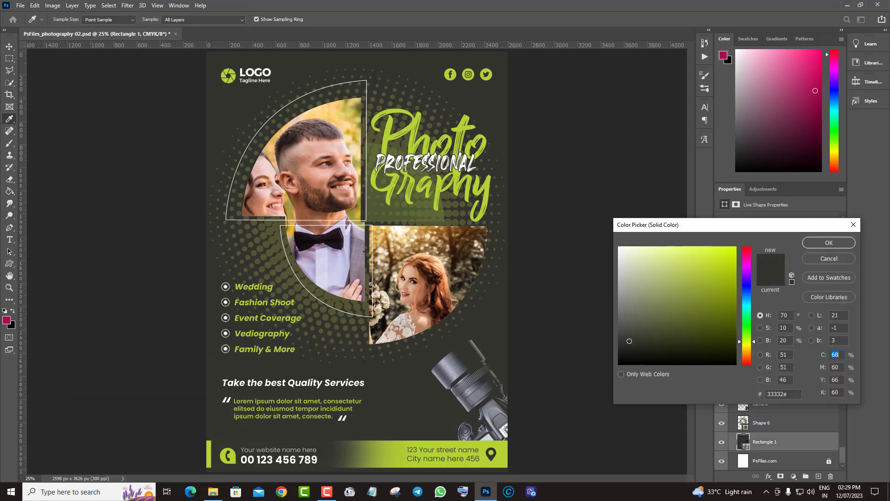
pyautogui.click(727, 314)
pyautogui.click(746, 337)
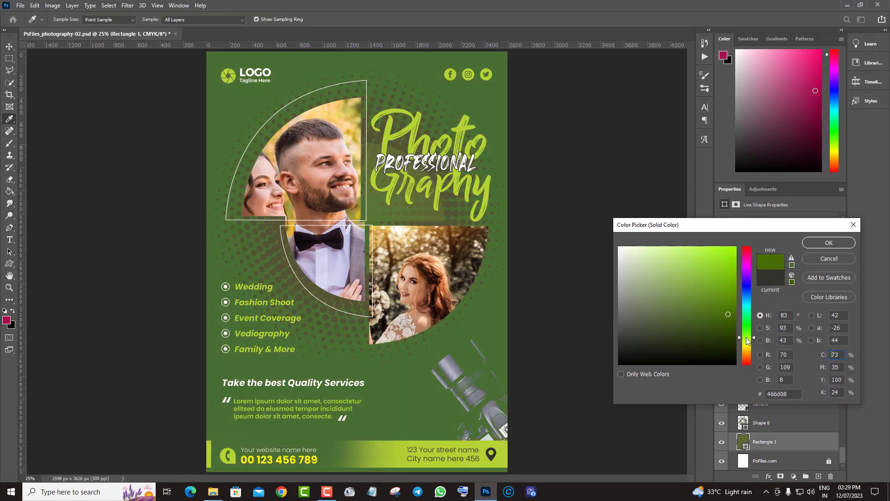
pyautogui.moveTo(746, 315); pyautogui.dragTo(746, 254)
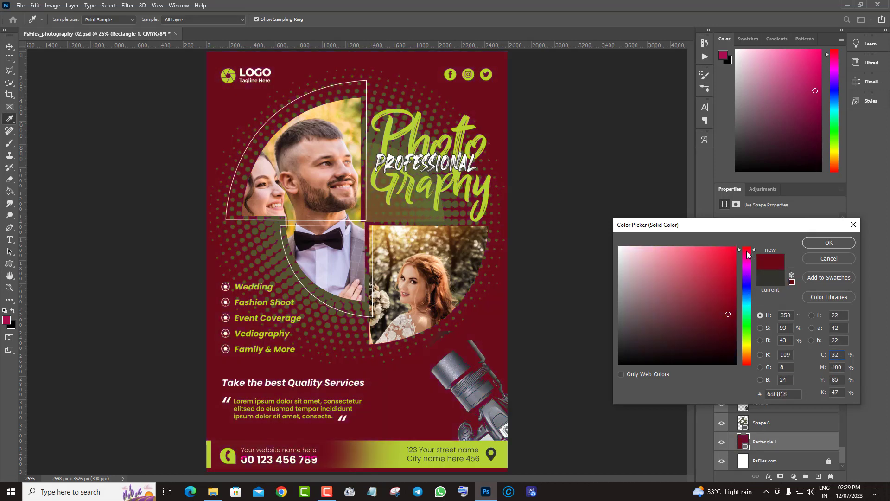
pyautogui.click(744, 354)
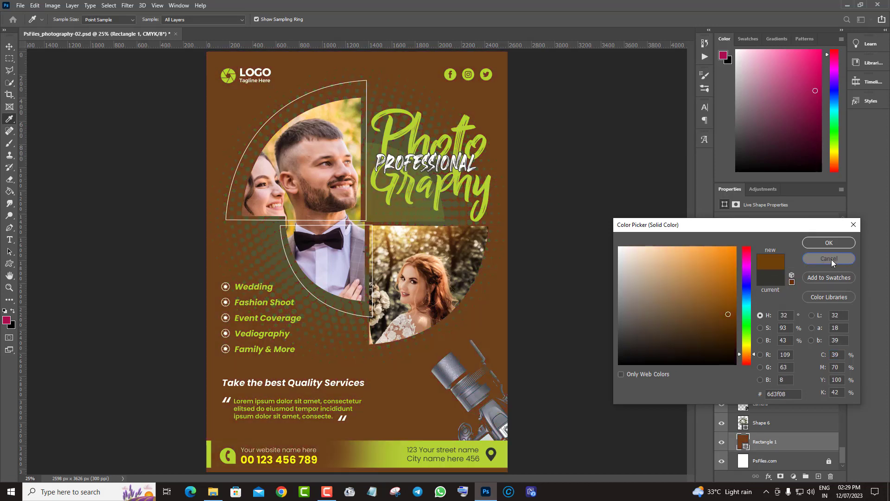
pyautogui.click(829, 258)
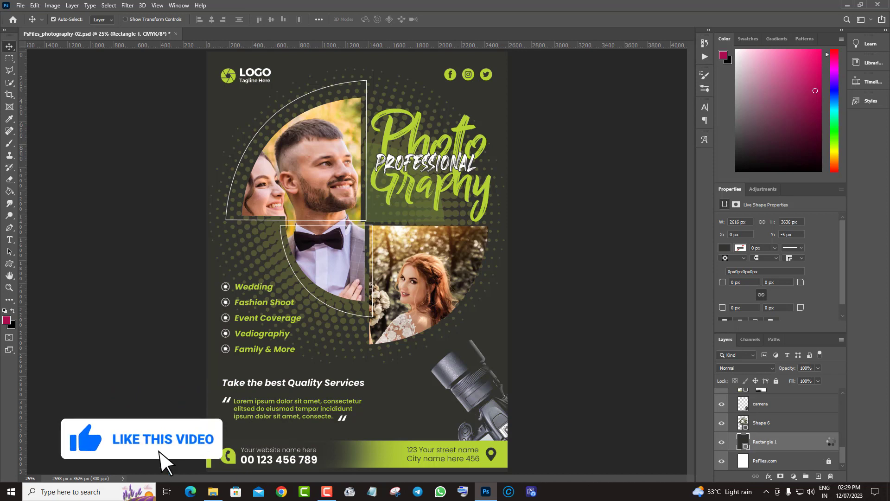
# Step: Add a Gradient Overlay to Rectangle 1 and try the Blue_25 and Blue_24 presets
pyautogui.click(554, 223)
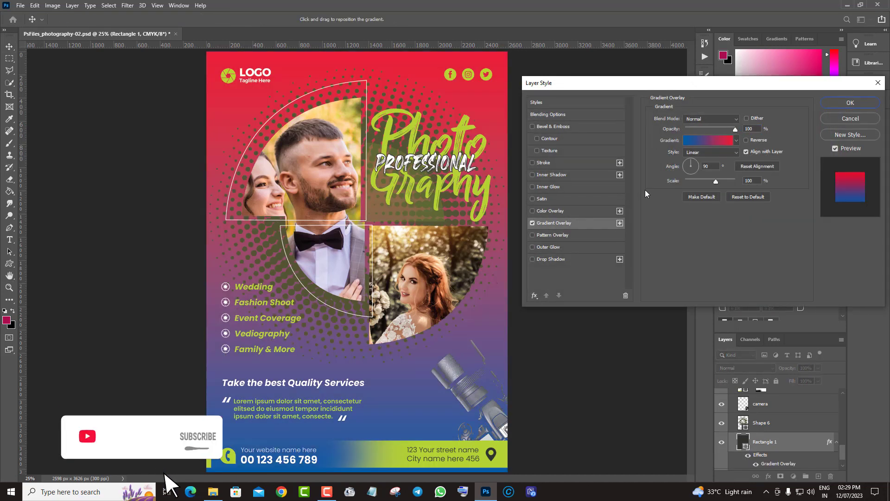
pyautogui.click(713, 141)
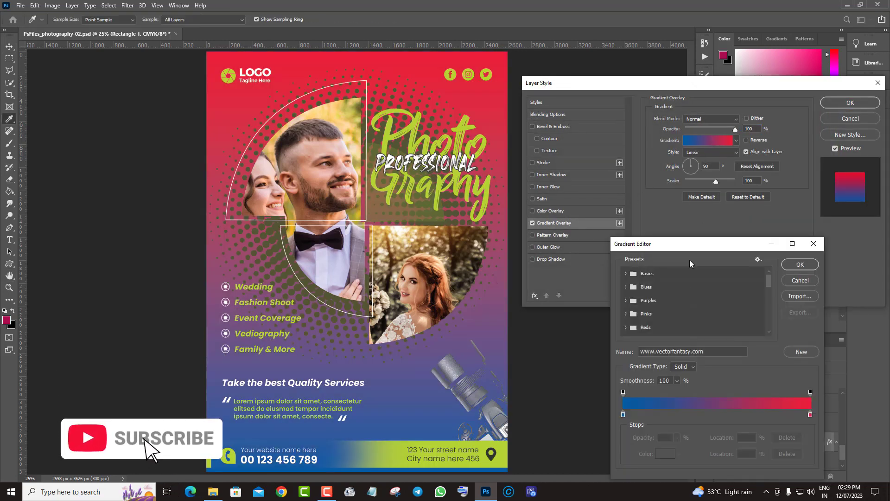
pyautogui.click(625, 287)
pyautogui.click(726, 300)
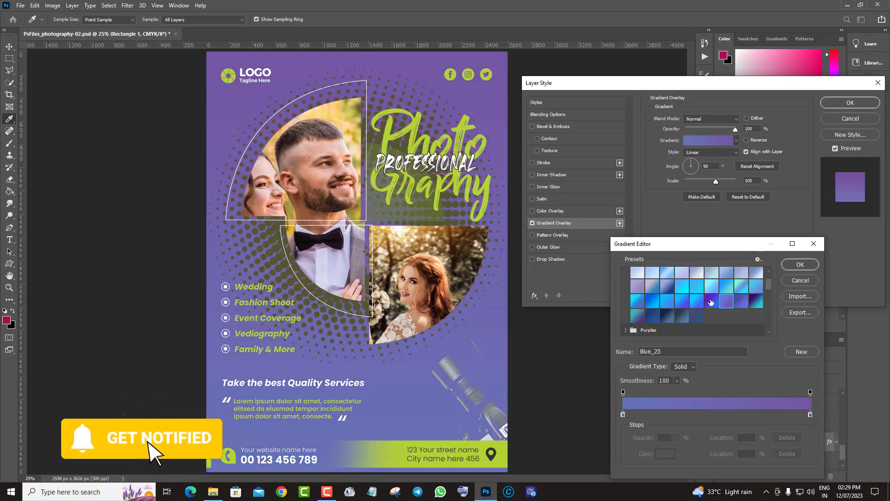
pyautogui.click(712, 301)
# Step: Try Greens presets including Green_18, Green_19 and Green_29 on the rectangle
pyautogui.scroll(-3, 647, 326)
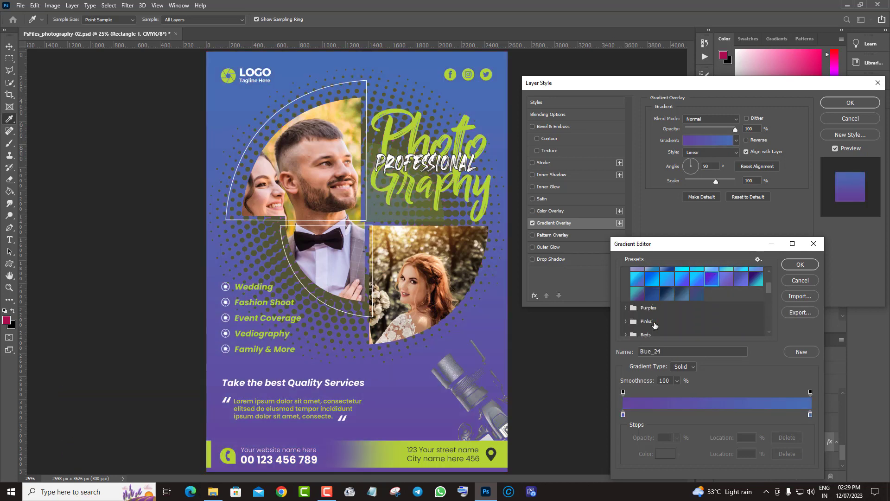
pyautogui.scroll(-2, 638, 320)
pyautogui.click(625, 311)
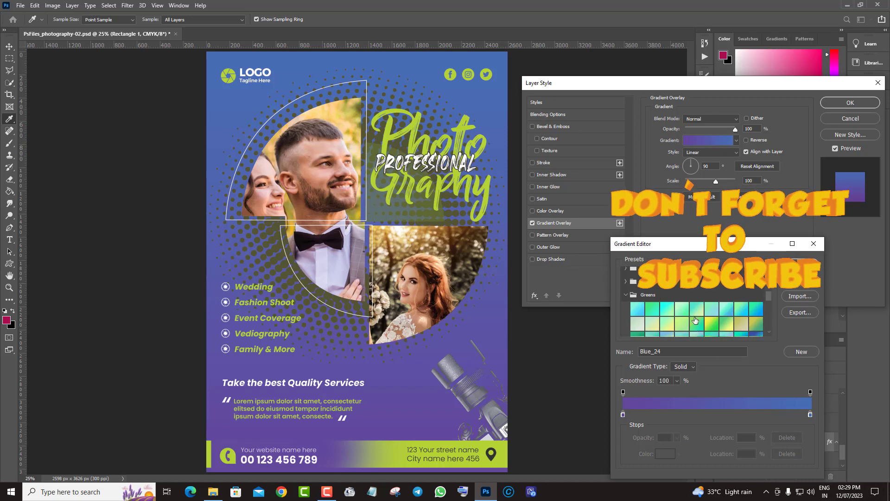
pyautogui.click(709, 315)
pyautogui.click(756, 315)
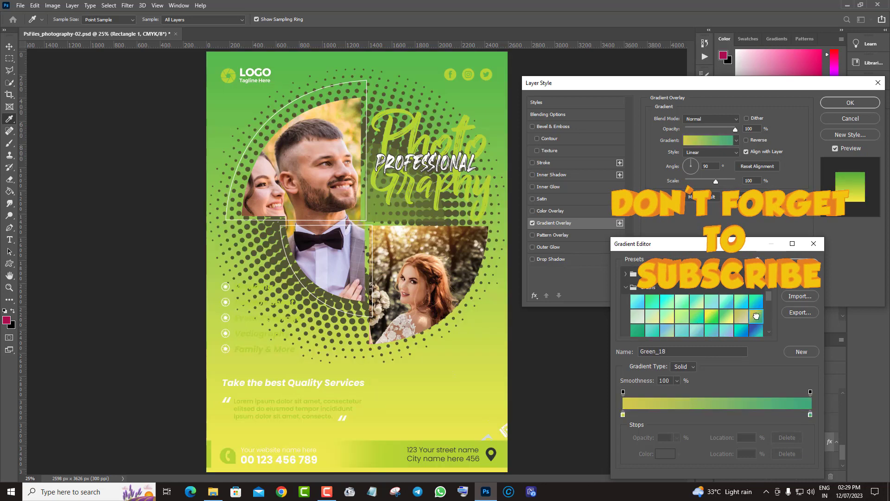
pyautogui.click(643, 302)
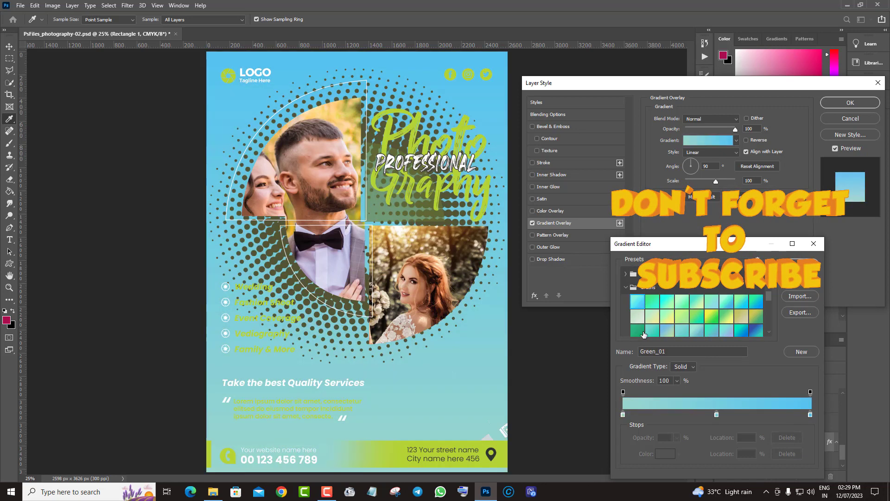
pyautogui.click(637, 330)
pyautogui.scroll(-3, 726, 310)
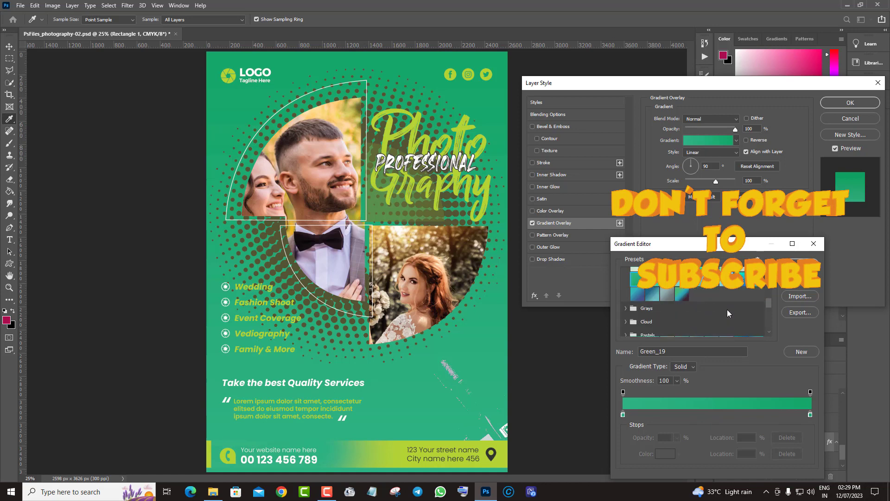
pyautogui.click(684, 295)
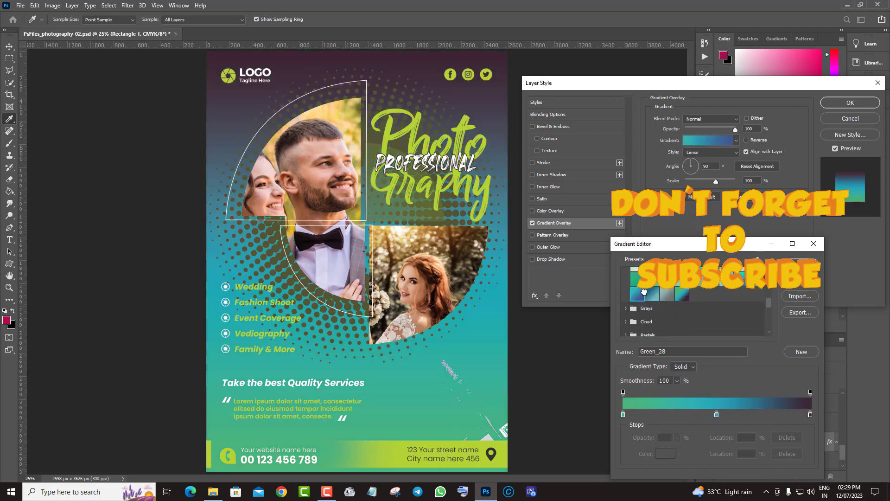
pyautogui.click(643, 292)
# Step: Try Gray_14, Gray_13, Gray_11 and Gray_09 presets, then cancel the gradient overlay
pyautogui.scroll(-1, 649, 296)
pyautogui.click(626, 306)
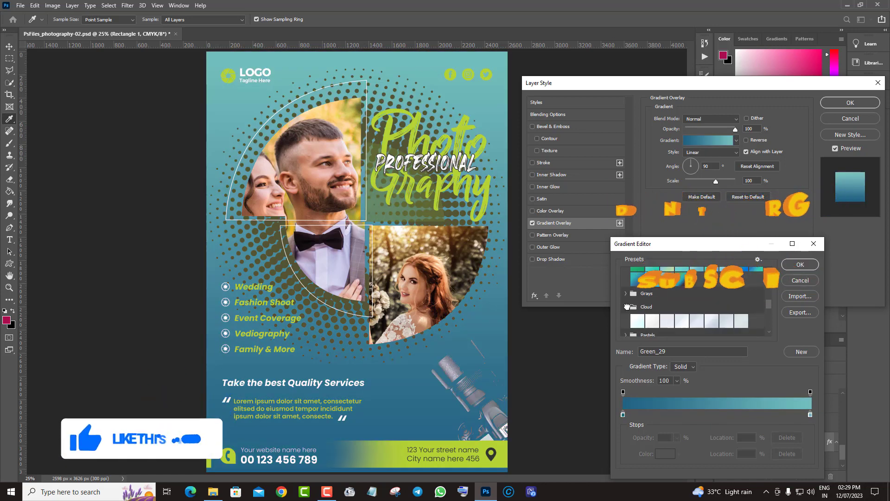
pyautogui.click(626, 293)
pyautogui.scroll(-1, 686, 301)
pyautogui.click(697, 299)
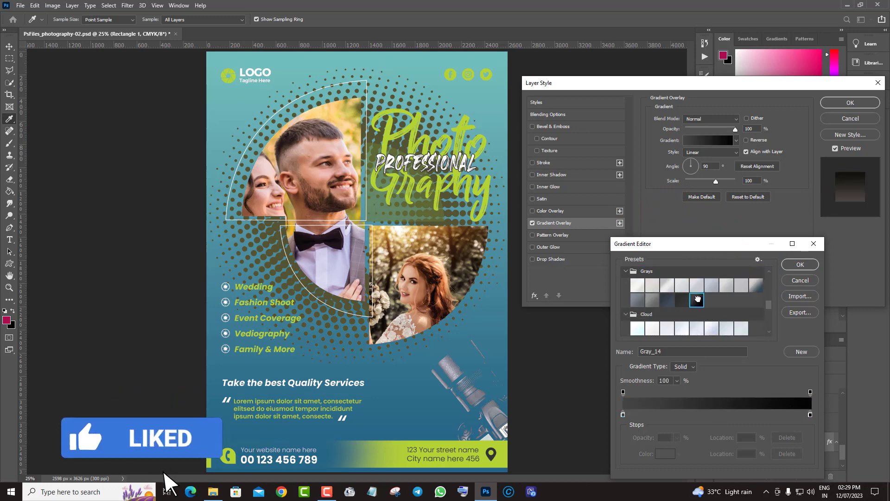
pyautogui.click(681, 299)
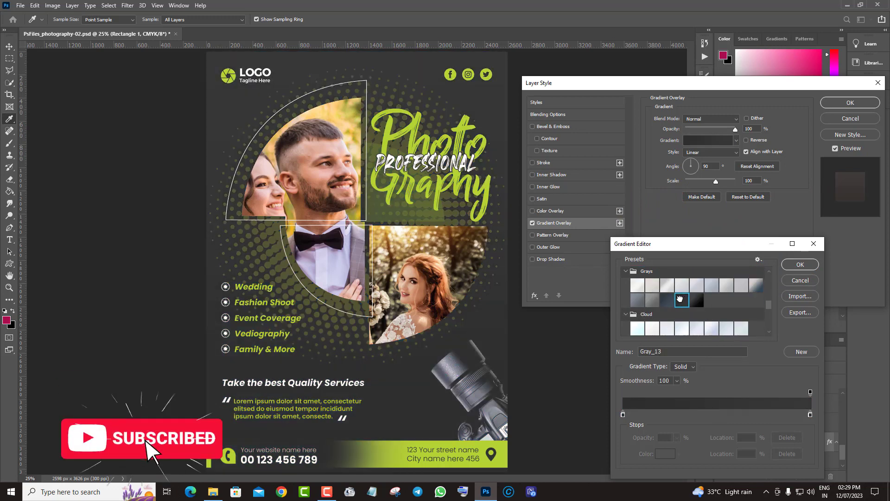
pyautogui.click(648, 302)
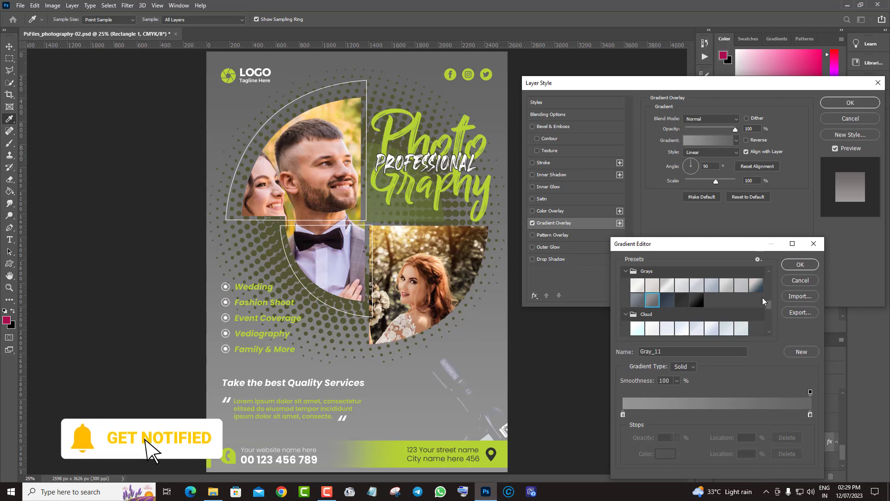
pyautogui.click(756, 285)
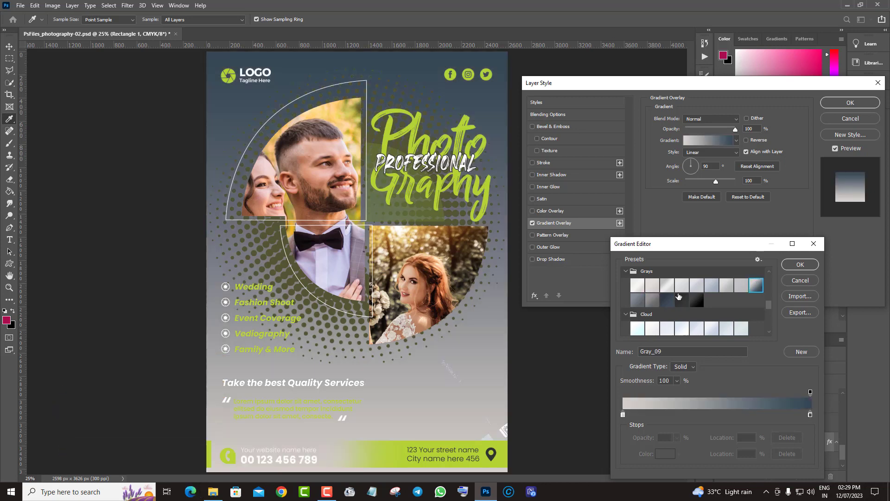
pyautogui.click(815, 280)
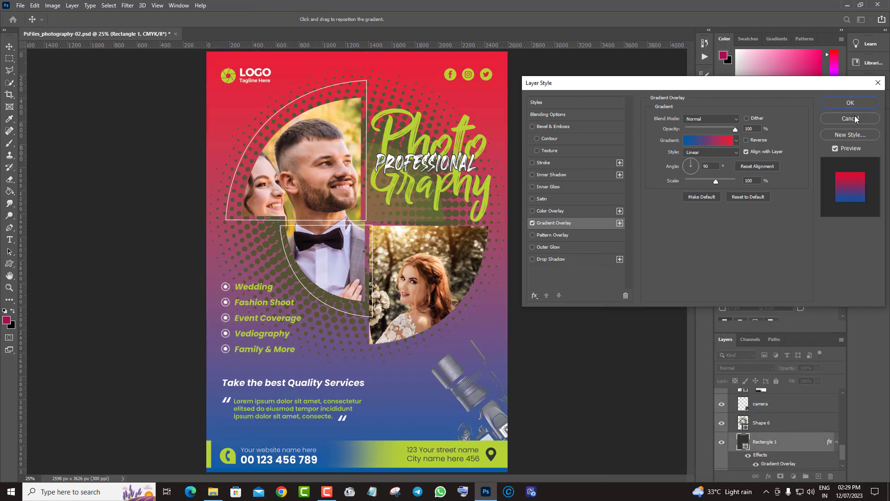
pyautogui.click(855, 120)
# Step: Expand the Text group and toggle the service list and lorem ipsum layers
pyautogui.scroll(3, 797, 426)
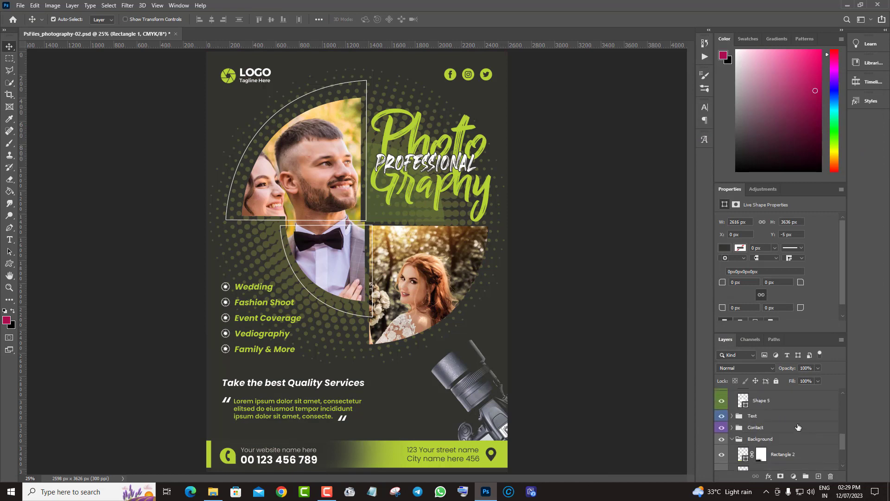
pyautogui.scroll(1, 797, 426)
pyautogui.click(742, 428)
pyautogui.scroll(-1, 757, 429)
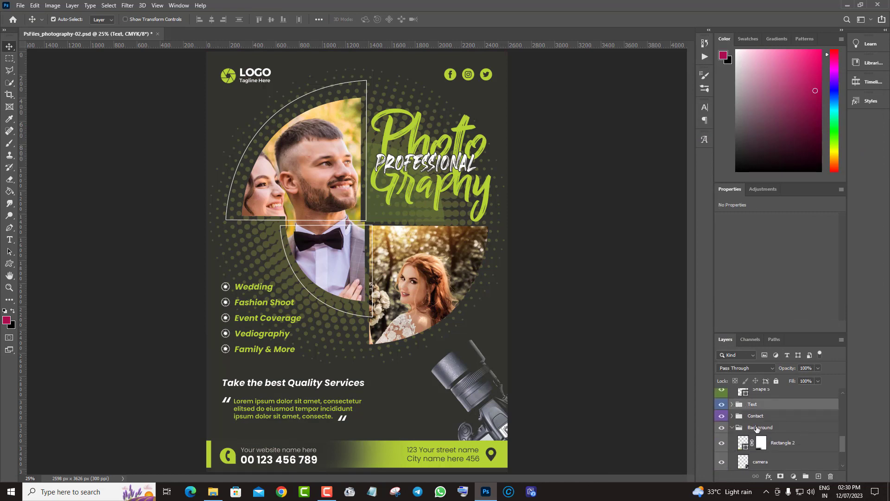
pyautogui.click(731, 404)
pyautogui.scroll(-1, 771, 421)
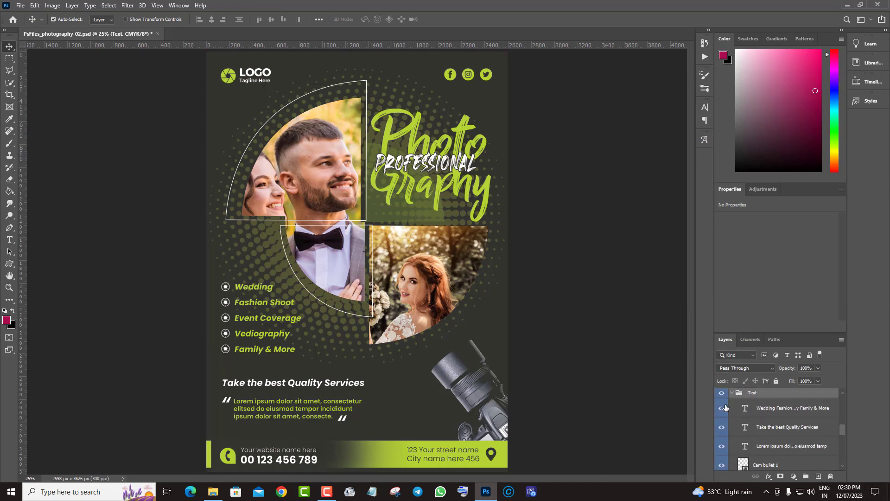
pyautogui.click(722, 408)
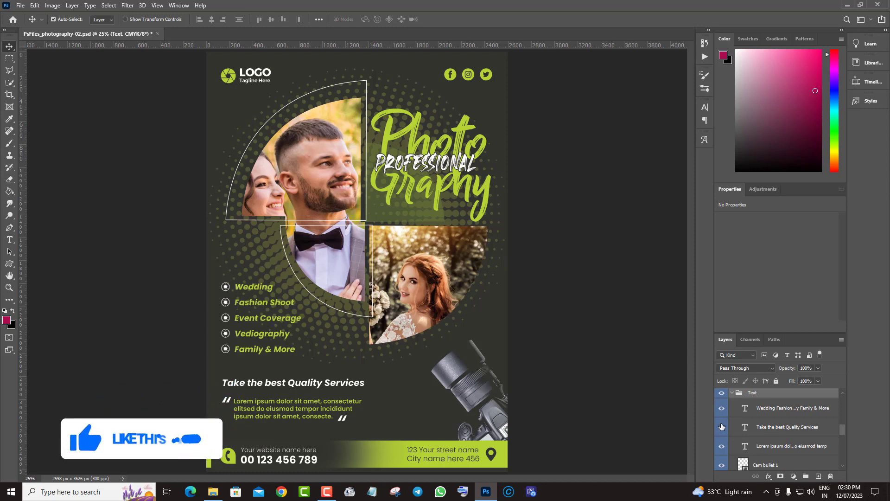
pyautogui.click(721, 426)
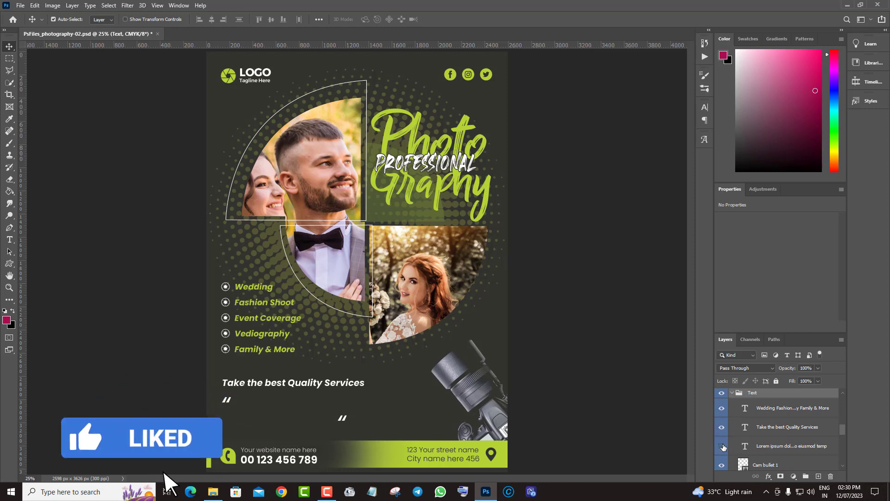
pyautogui.scroll(1, 783, 443)
# Step: Collapse Text, expand Main Text, and toggle the PROFESSIONAL and Photo Graphy layers
pyautogui.click(732, 417)
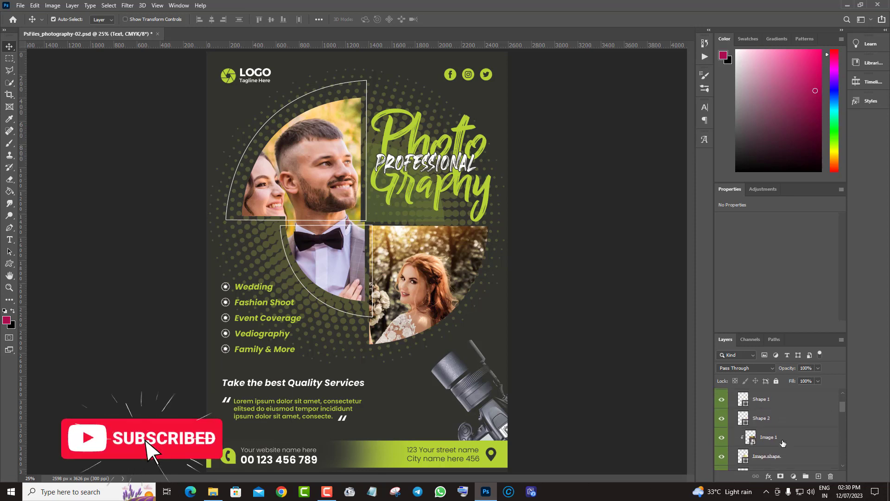
pyautogui.click(731, 416)
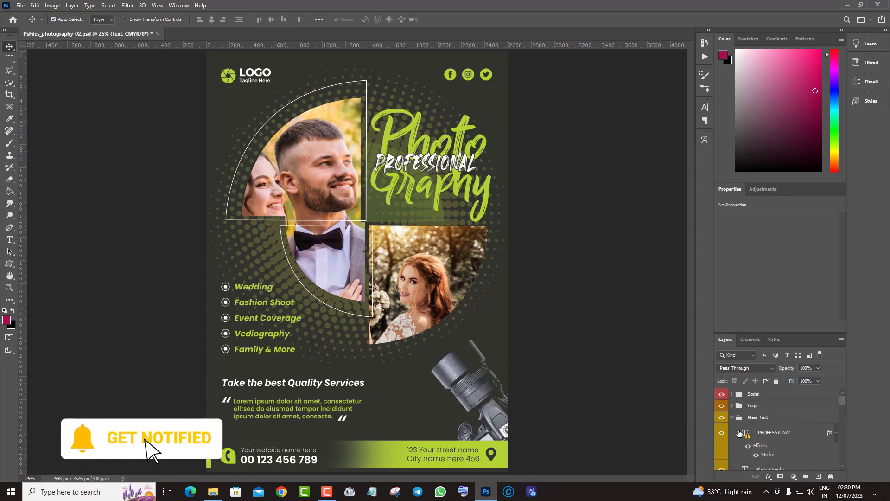
pyautogui.click(721, 432)
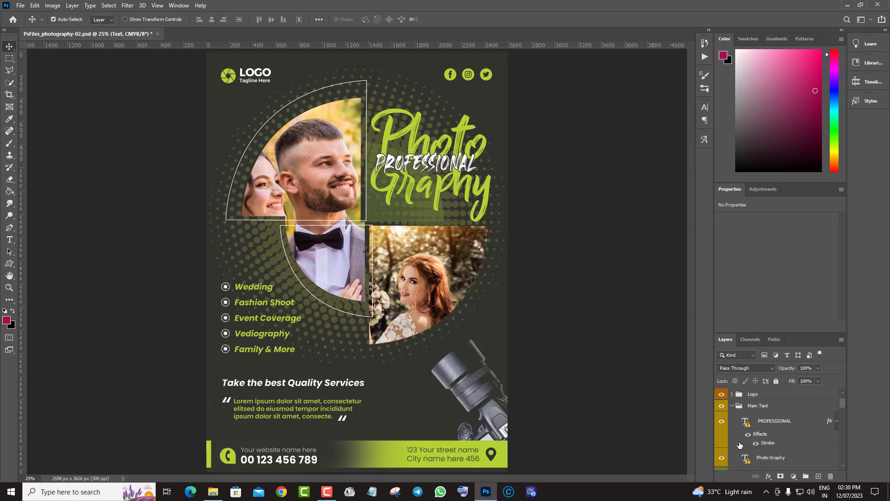
pyautogui.click(721, 447)
pyautogui.scroll(1, 791, 446)
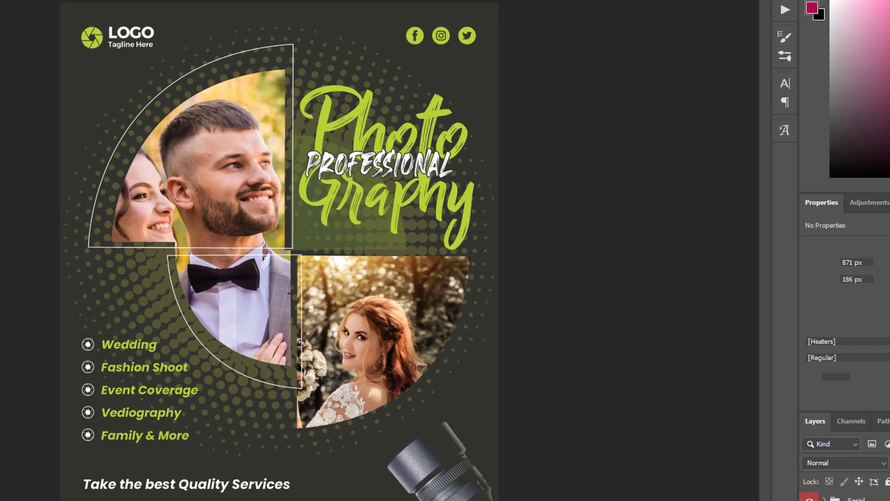
# Step: Map BillyOhio, Heaters, Montserrat Bold and SemiBold to Poppins Bold Italic; also select Photo Graphy
pyautogui.doubleClick(747, 432)
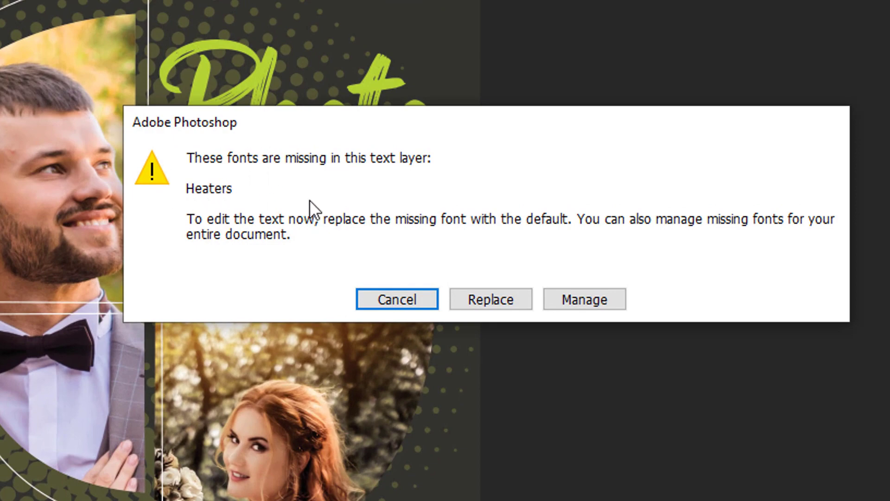
pyautogui.click(585, 300)
pyautogui.click(474, 148)
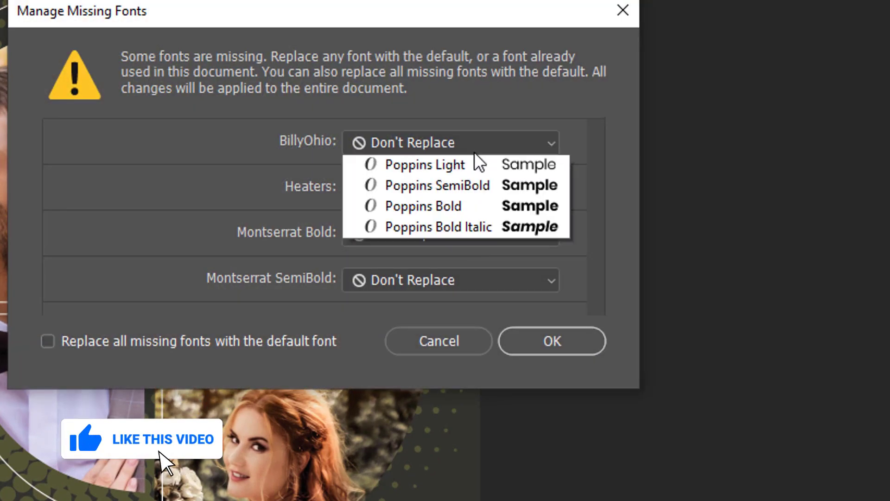
pyautogui.click(460, 287)
pyautogui.click(432, 190)
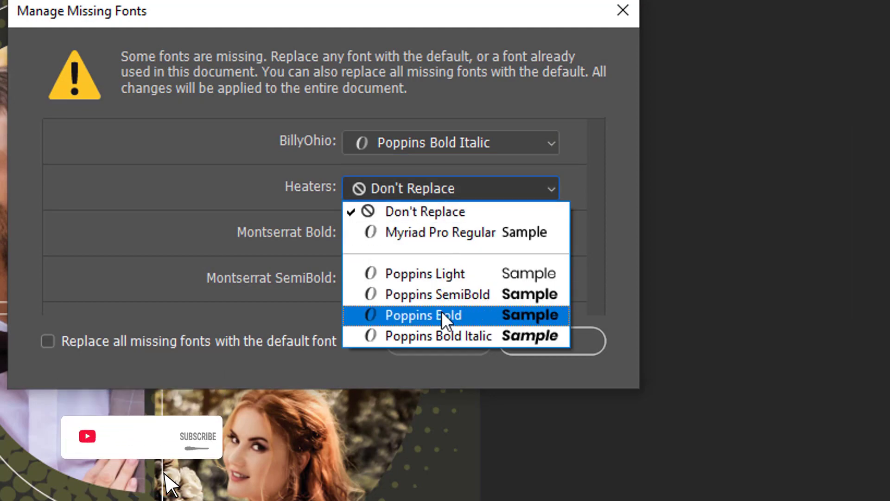
pyautogui.click(435, 333)
pyautogui.click(441, 234)
pyautogui.click(433, 381)
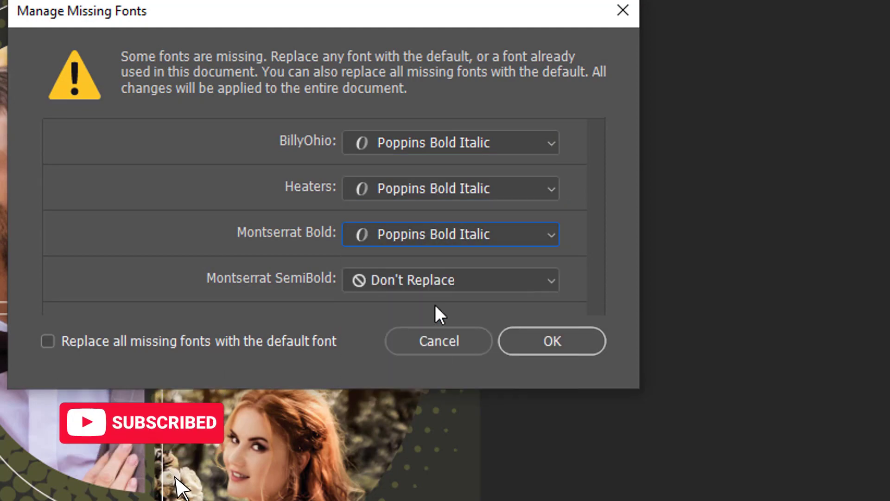
pyautogui.click(450, 280)
pyautogui.click(454, 387)
pyautogui.click(559, 230)
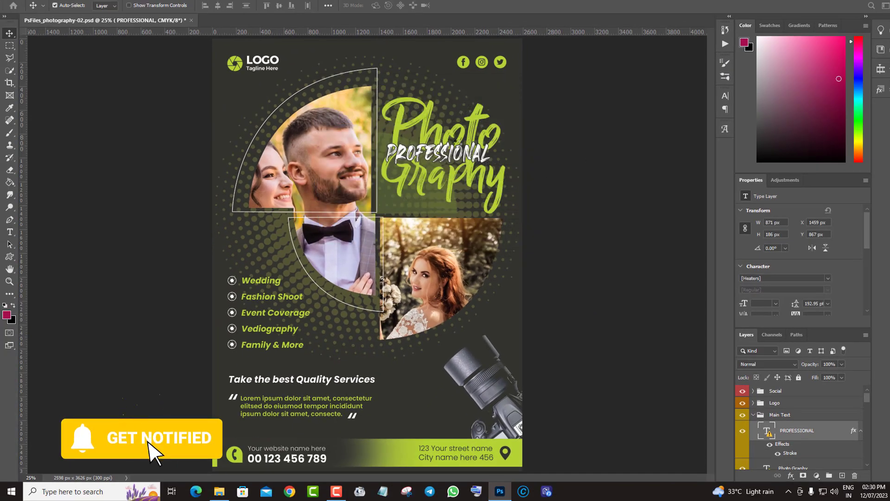
pyautogui.scroll(-2, 810, 420)
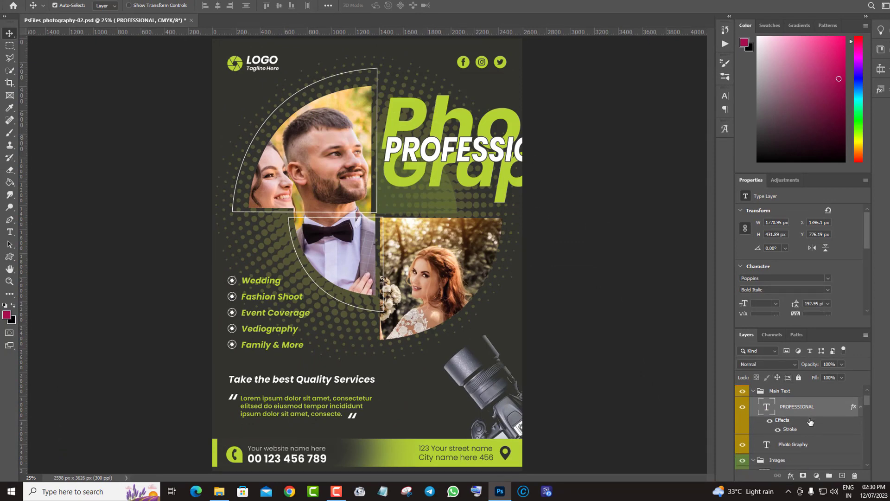
pyautogui.keyDown('ctrl'); pyautogui.click(823, 450); pyautogui.keyUp('ctrl')
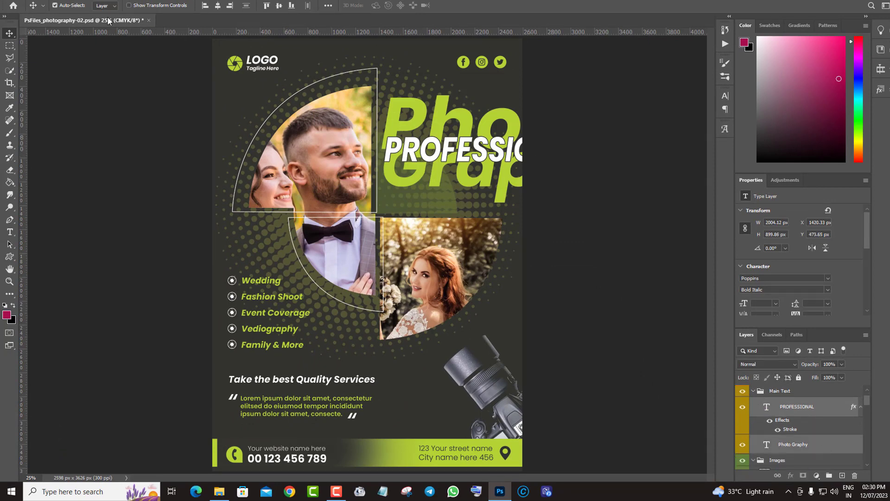
# Step: Free-transform the PROFESSIONAL and Photo Graphy headline down to about 59.56% (1194 × 536 px)
pyautogui.hotkey('alt', 'e')
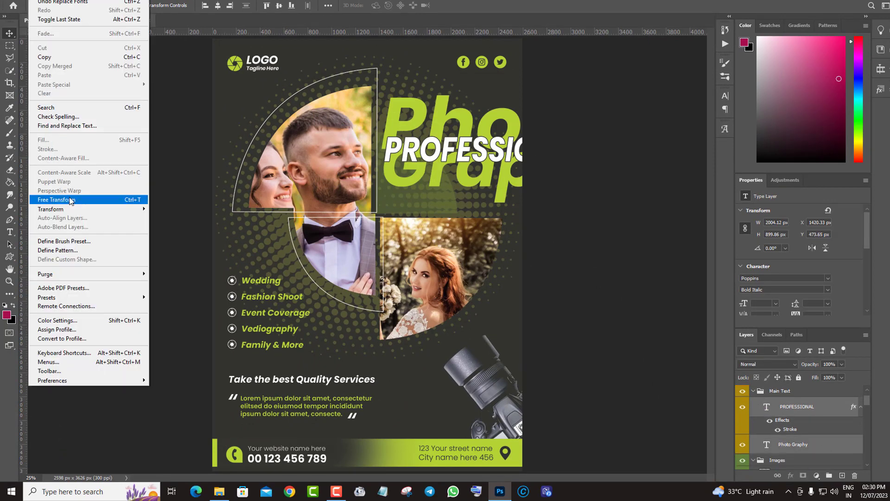
pyautogui.click(56, 199)
pyautogui.moveTo(621, 202); pyautogui.dragTo(519, 174)
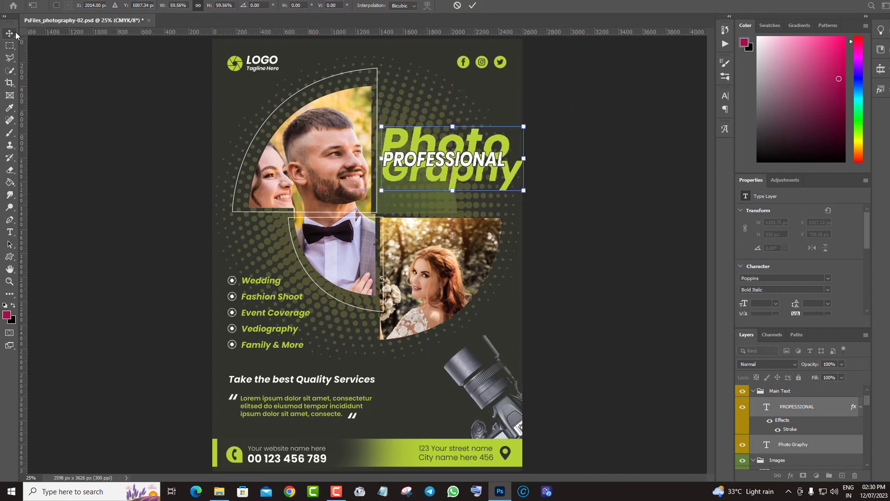
pyautogui.press('Return')
pyautogui.scroll(1, 801, 423)
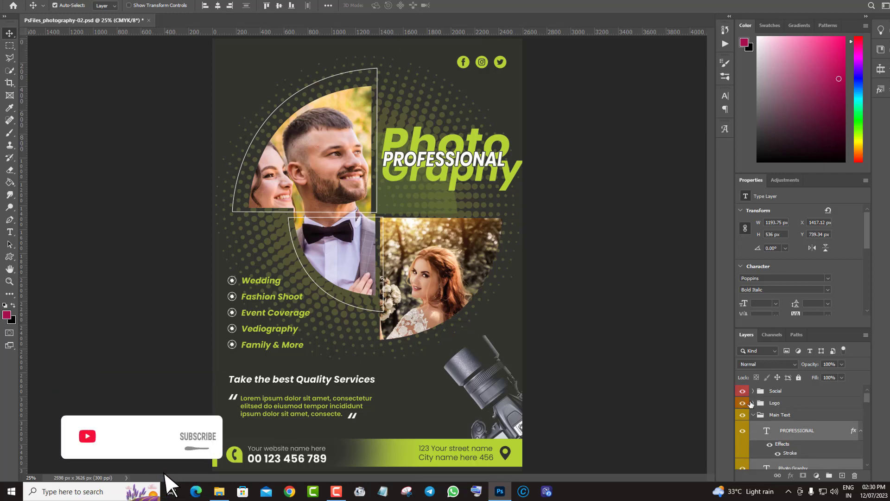
# Step: Try dark red, blue and near-white on the logo icon, then cancel to keep its green
pyautogui.click(753, 402)
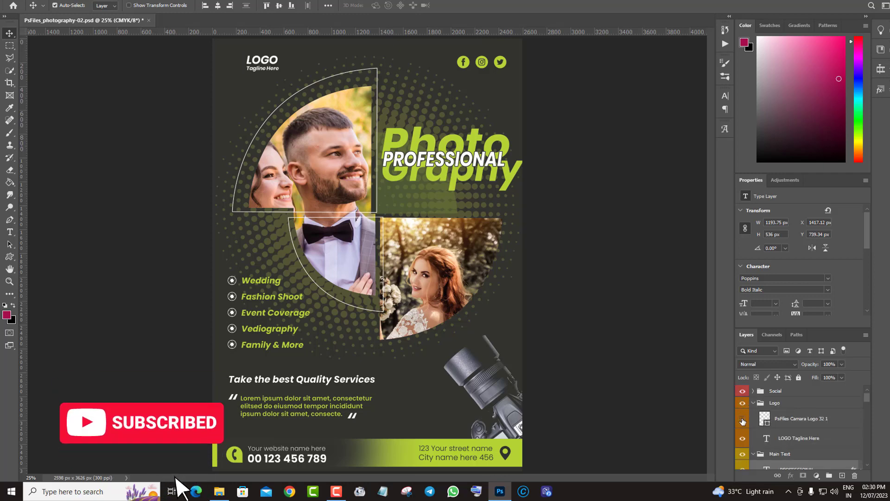
pyautogui.doubleClick(767, 422)
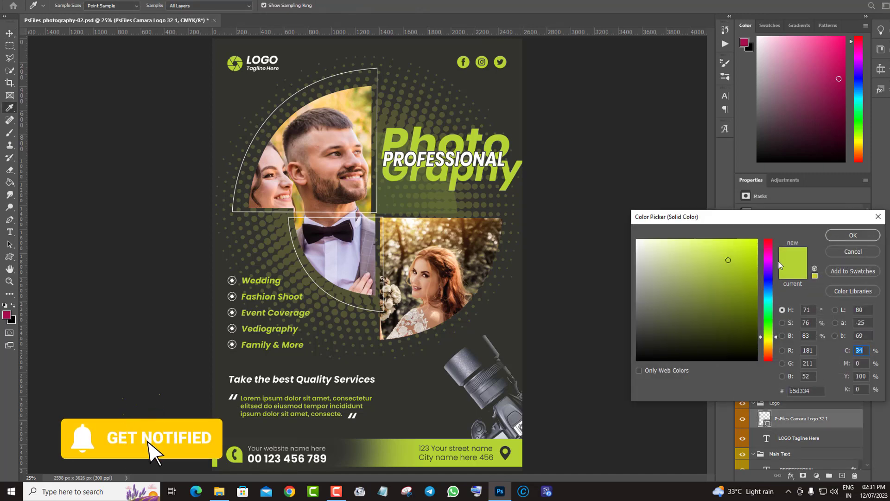
pyautogui.click(754, 242)
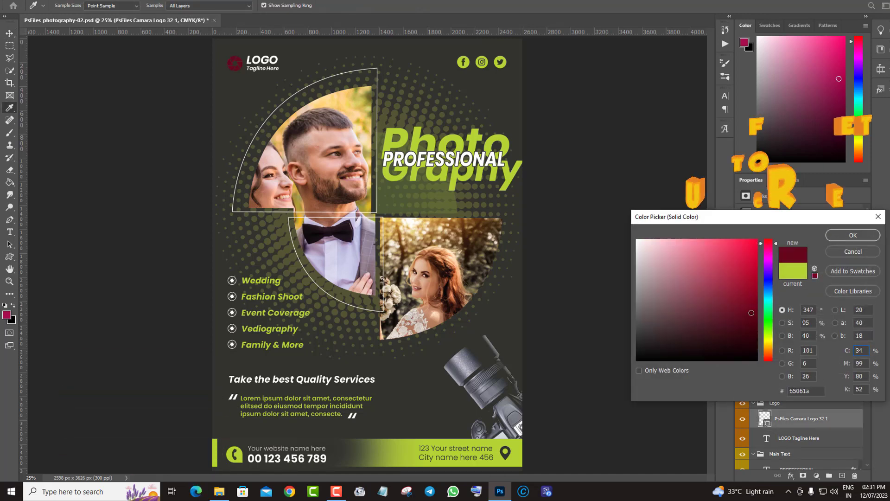
pyautogui.click(769, 281)
pyautogui.click(742, 244)
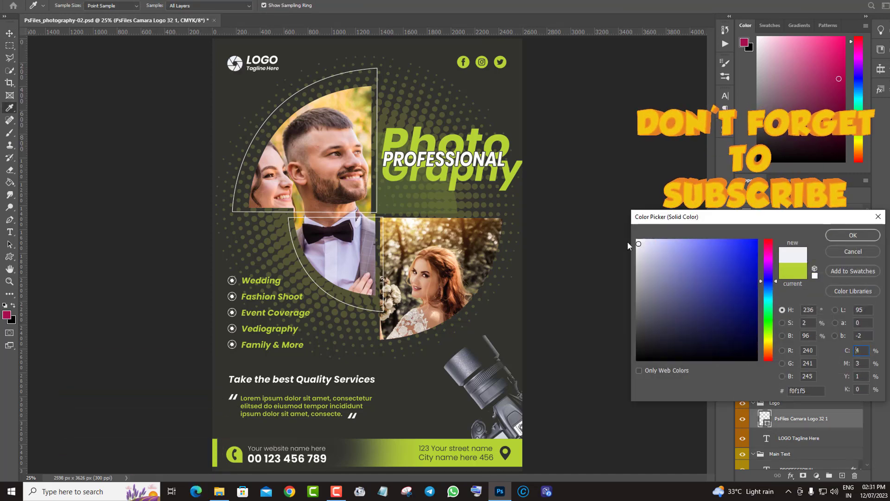
pyautogui.click(844, 253)
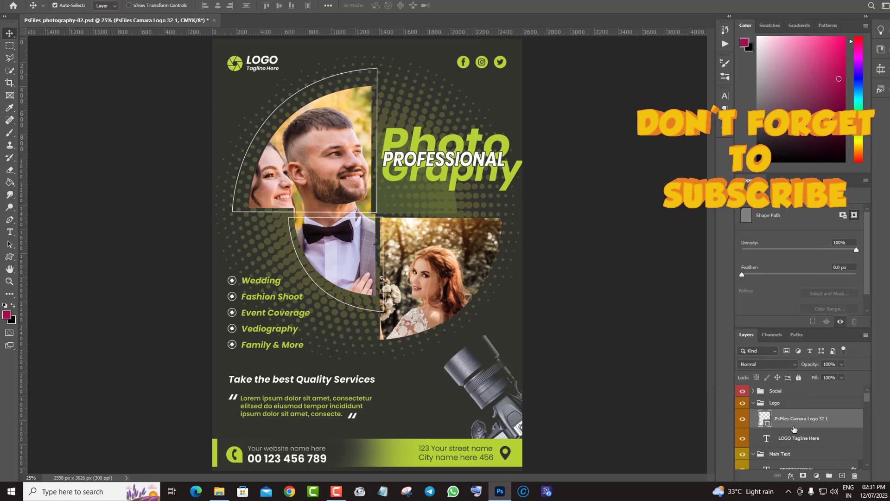
# Step: Replace the LOGO Tagline Here text with 'Your Logo'
pyautogui.click(758, 439)
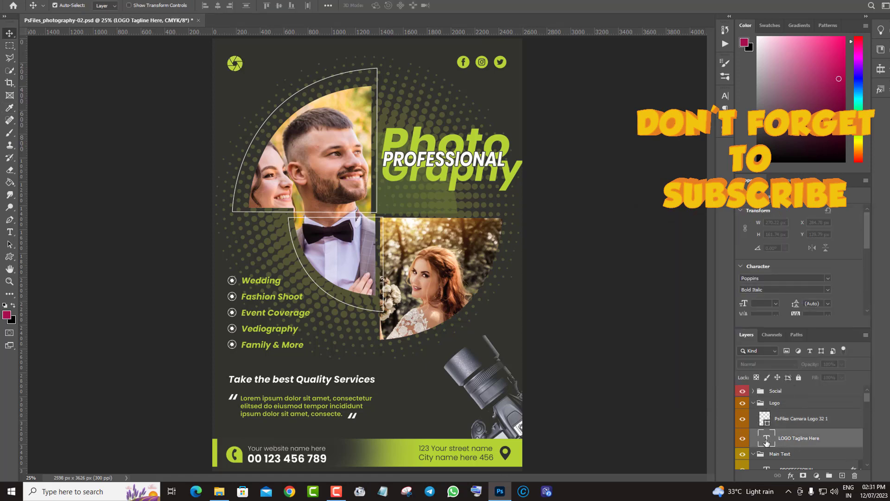
pyautogui.hotkey('ctrl', 'z')
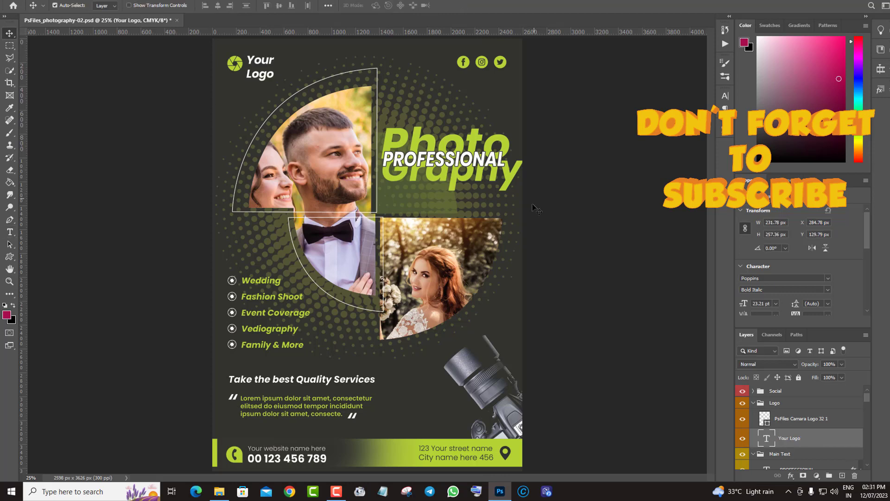
pyautogui.scroll(-10, 794, 436)
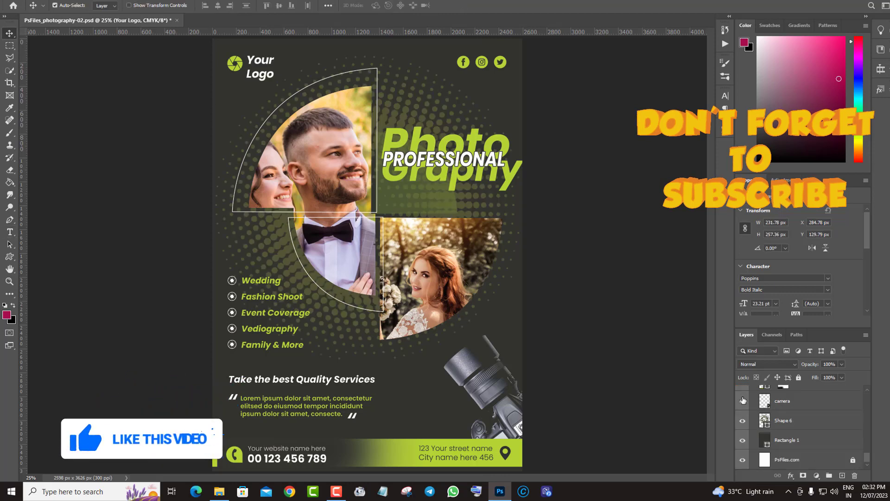
pyautogui.scroll(3, 788, 422)
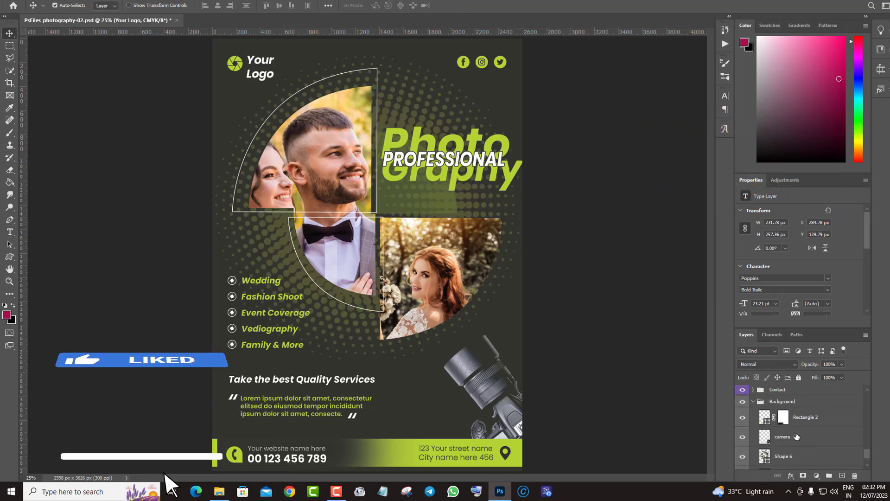
pyautogui.click(742, 418)
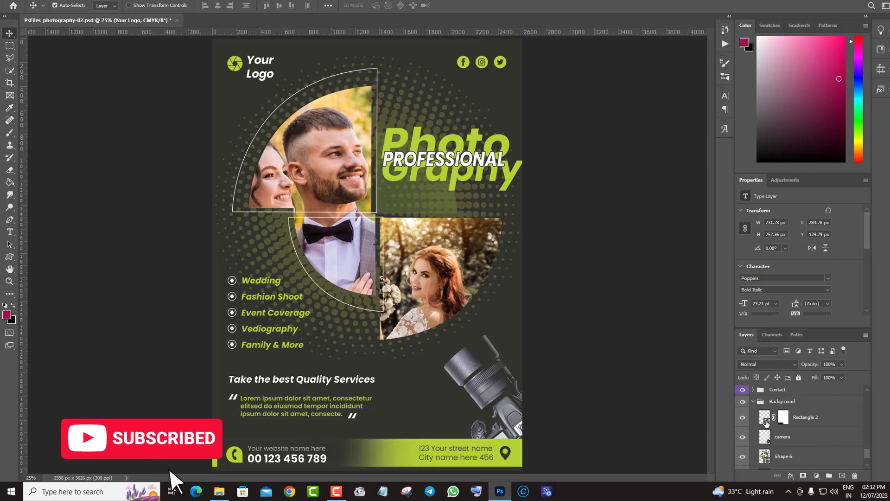
pyautogui.doubleClick(764, 417)
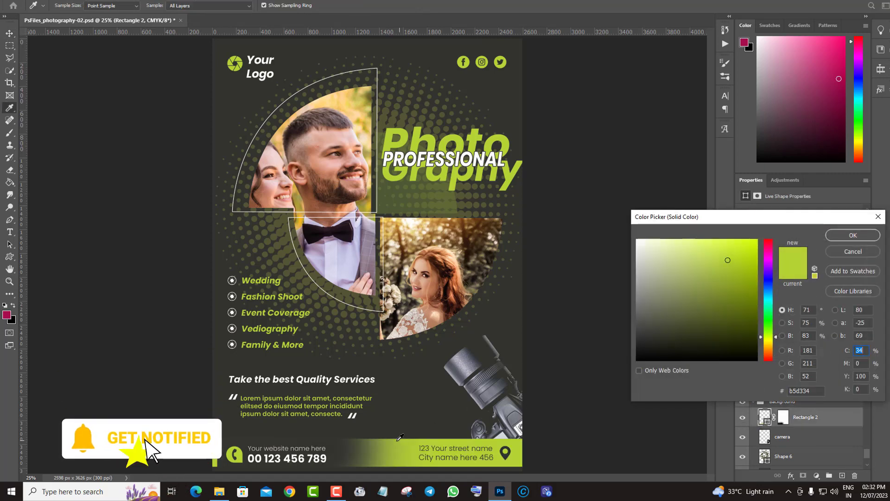
pyautogui.click(456, 270)
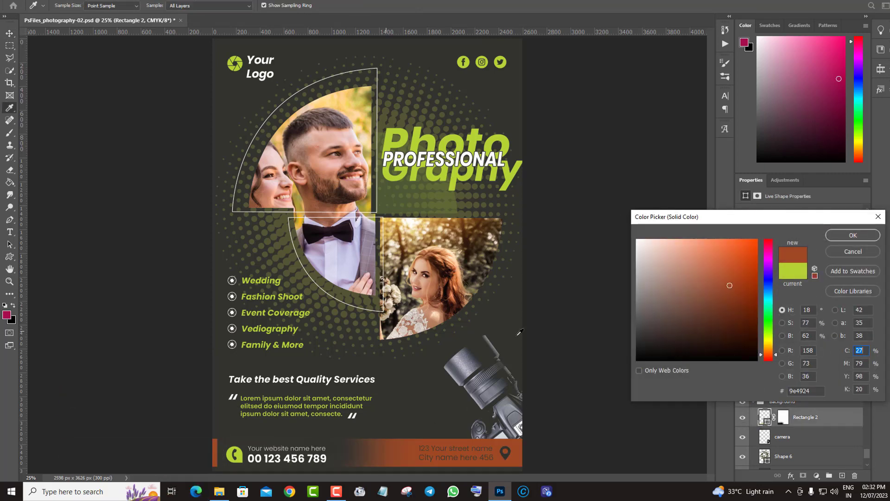
pyautogui.click(641, 242)
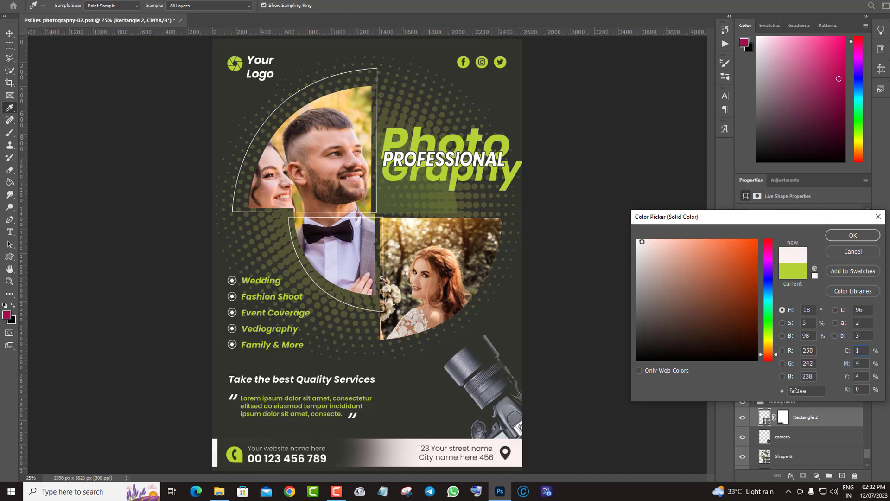
pyautogui.moveTo(751, 276); pyautogui.dragTo(750, 243)
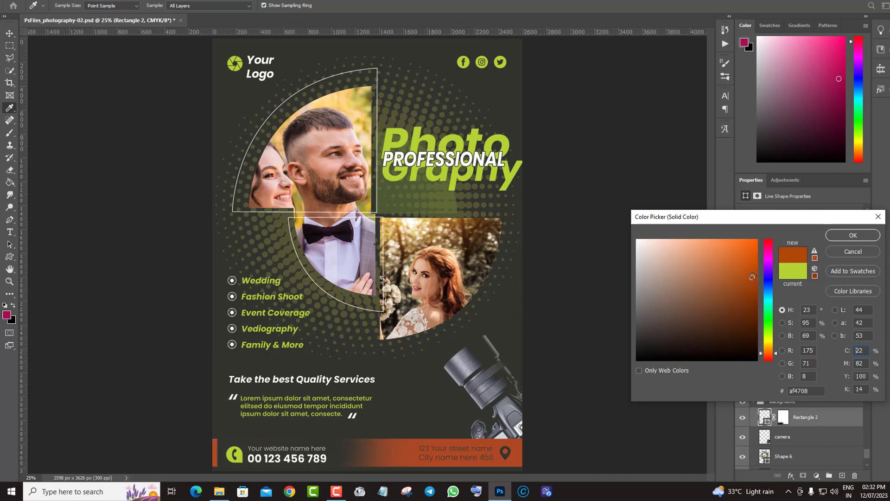
pyautogui.moveTo(766, 275); pyautogui.dragTo(768, 239)
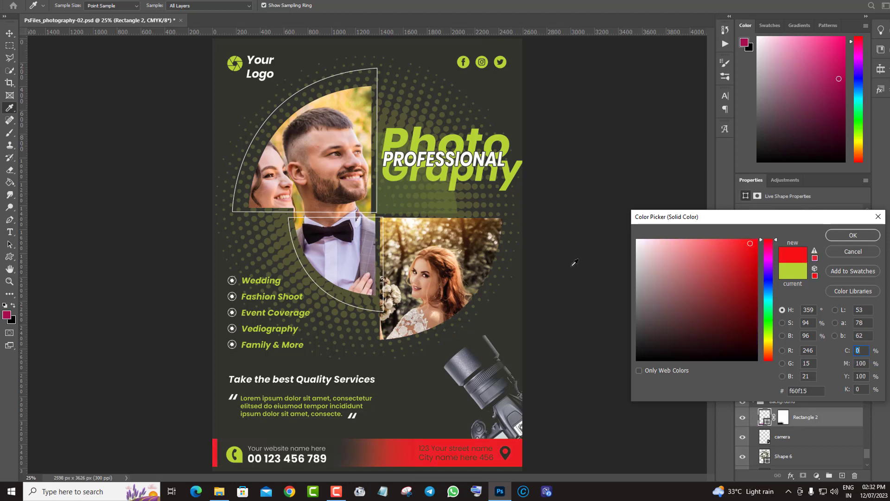
pyautogui.click(852, 251)
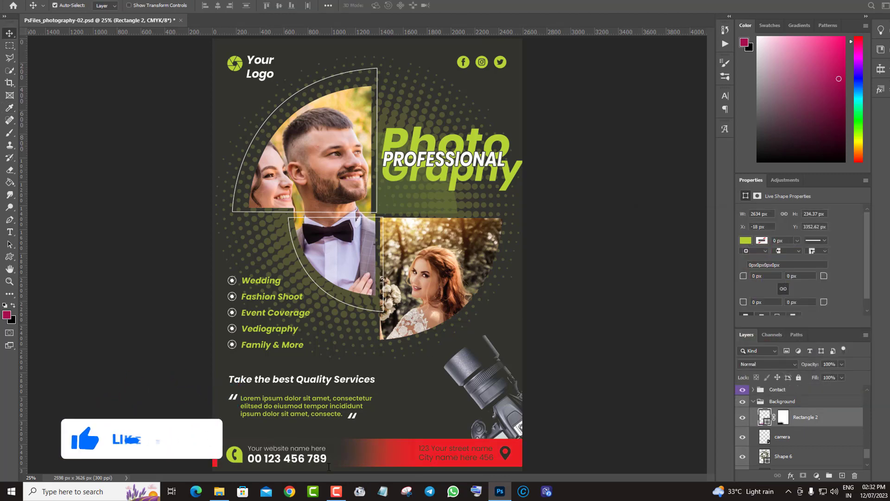
pyautogui.click(742, 436)
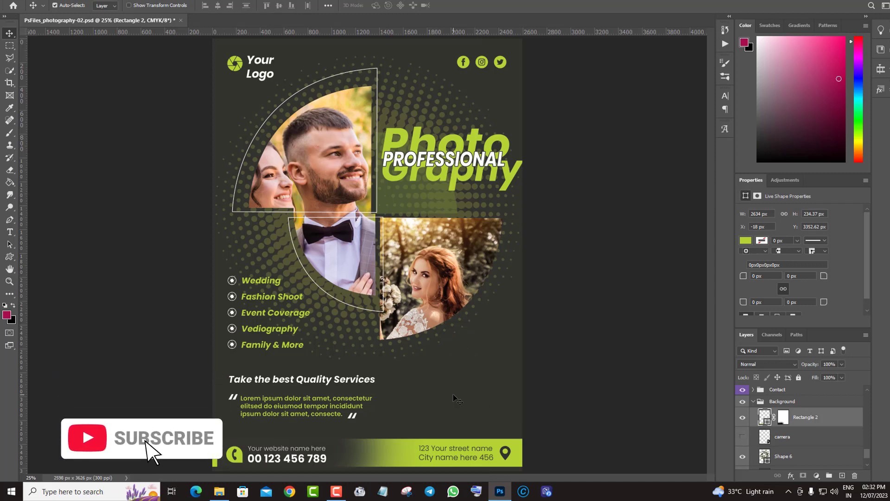
pyautogui.click(738, 437)
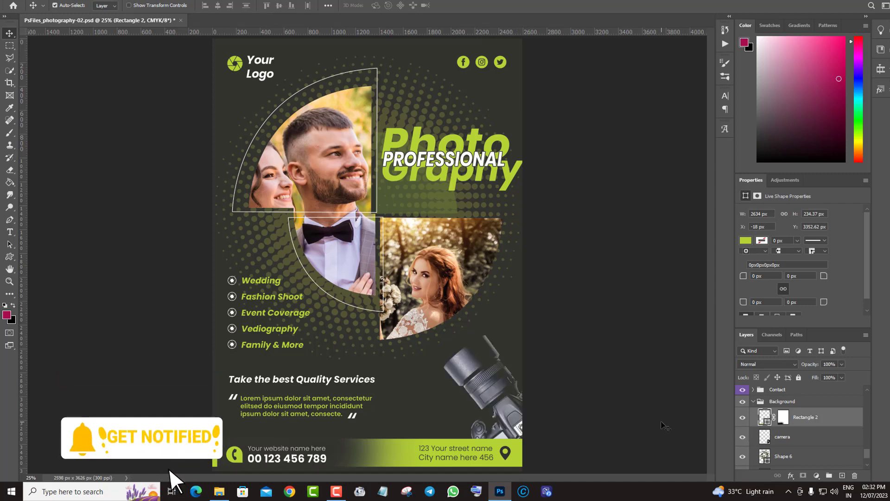
pyautogui.click(818, 439)
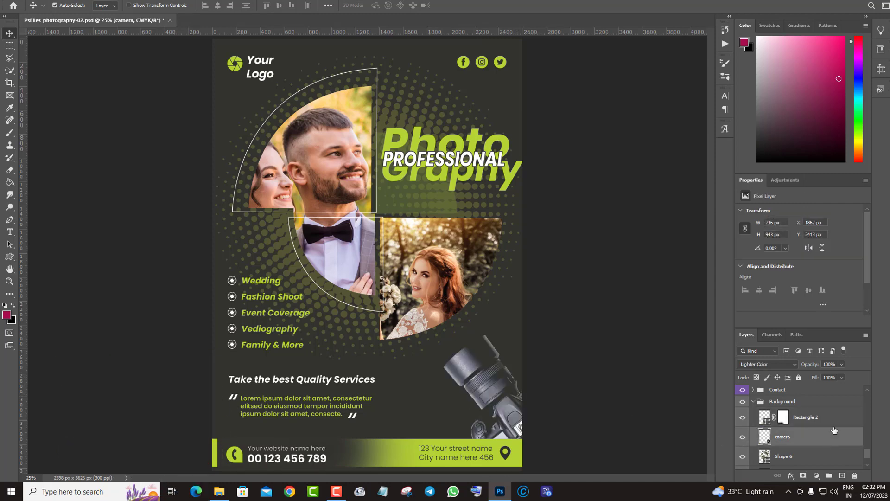